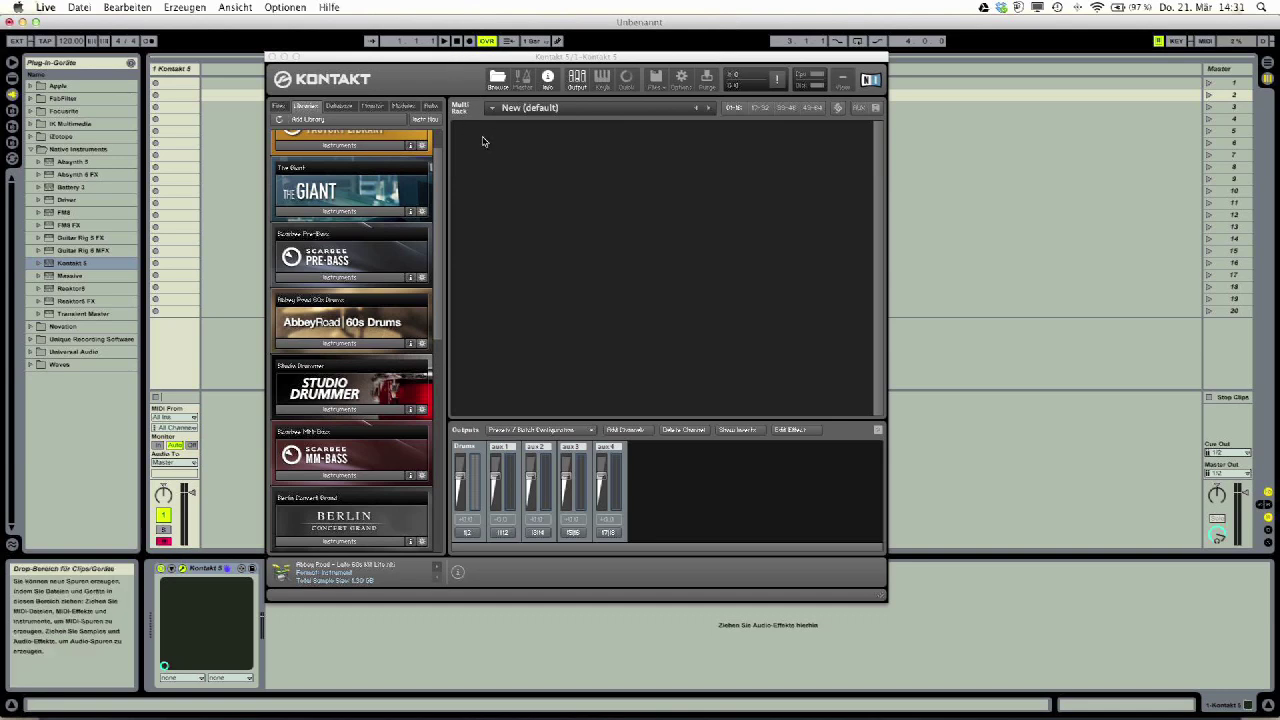
# Step: Load the Abbey Road - Late 60s Kit Full instrument from the Abbey Road 60s Drums library into the empty rack
pyautogui.click(553, 57)
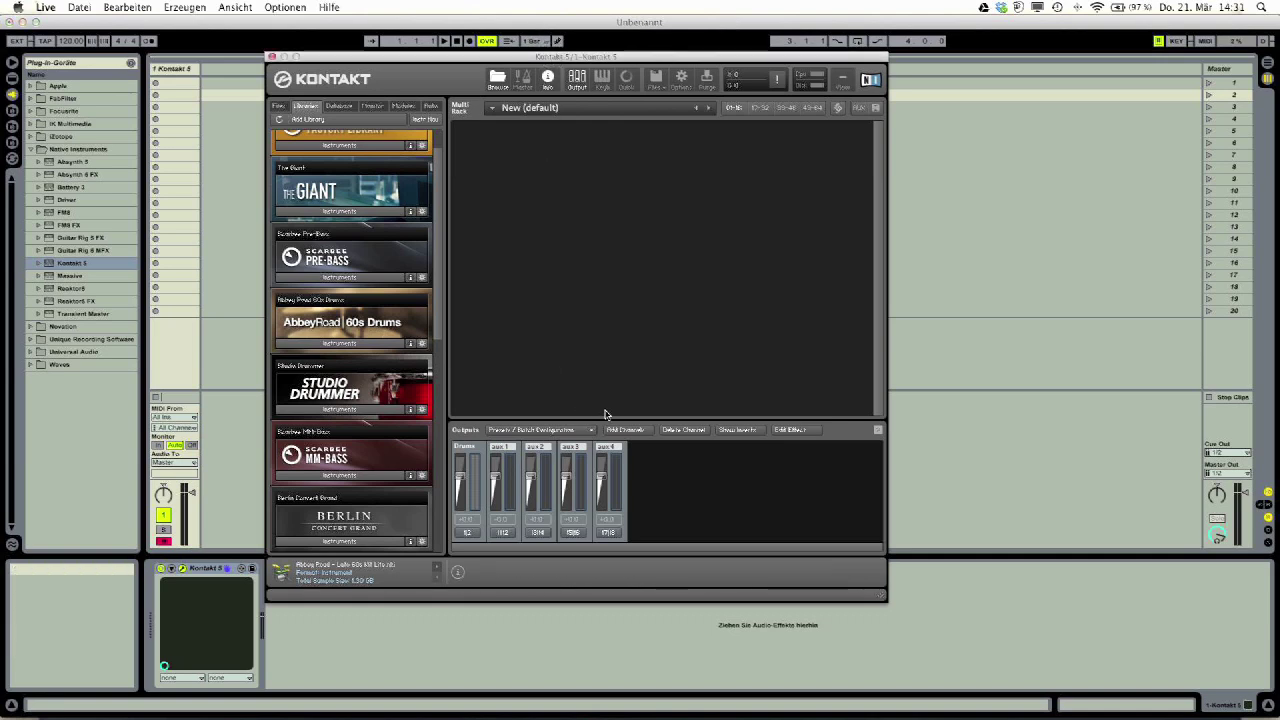
pyautogui.click(341, 344)
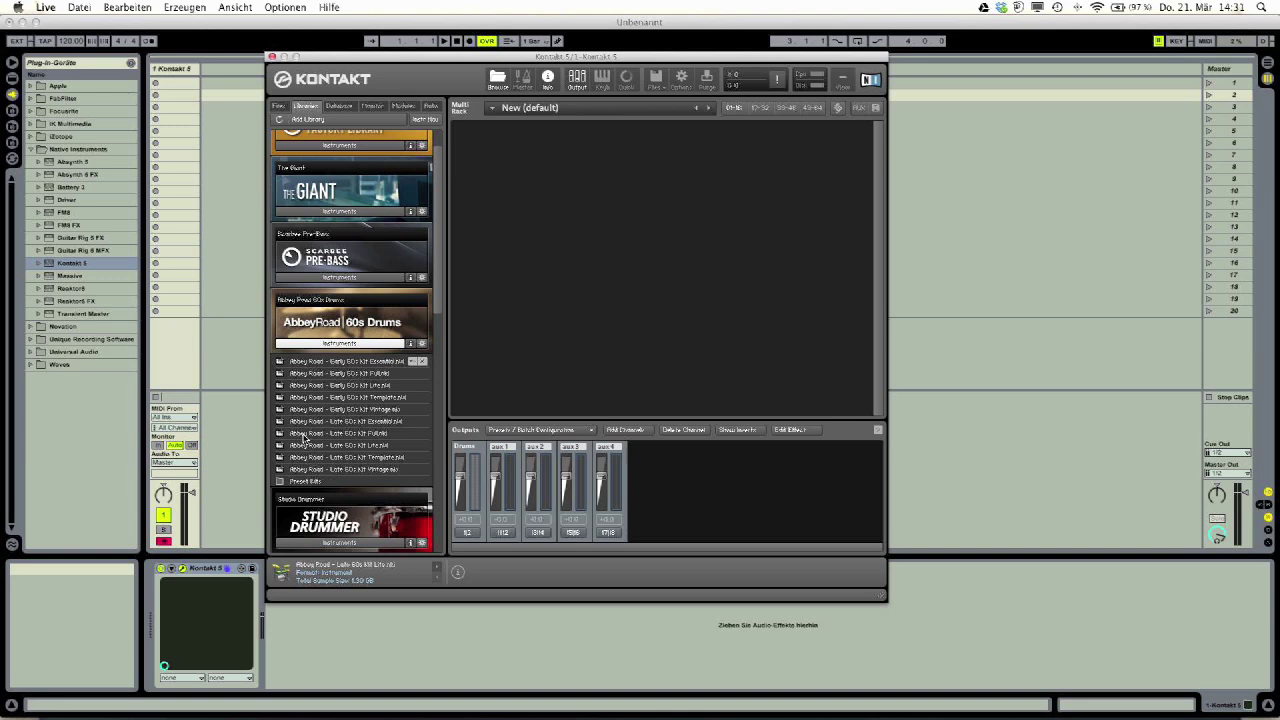
pyautogui.click(293, 433)
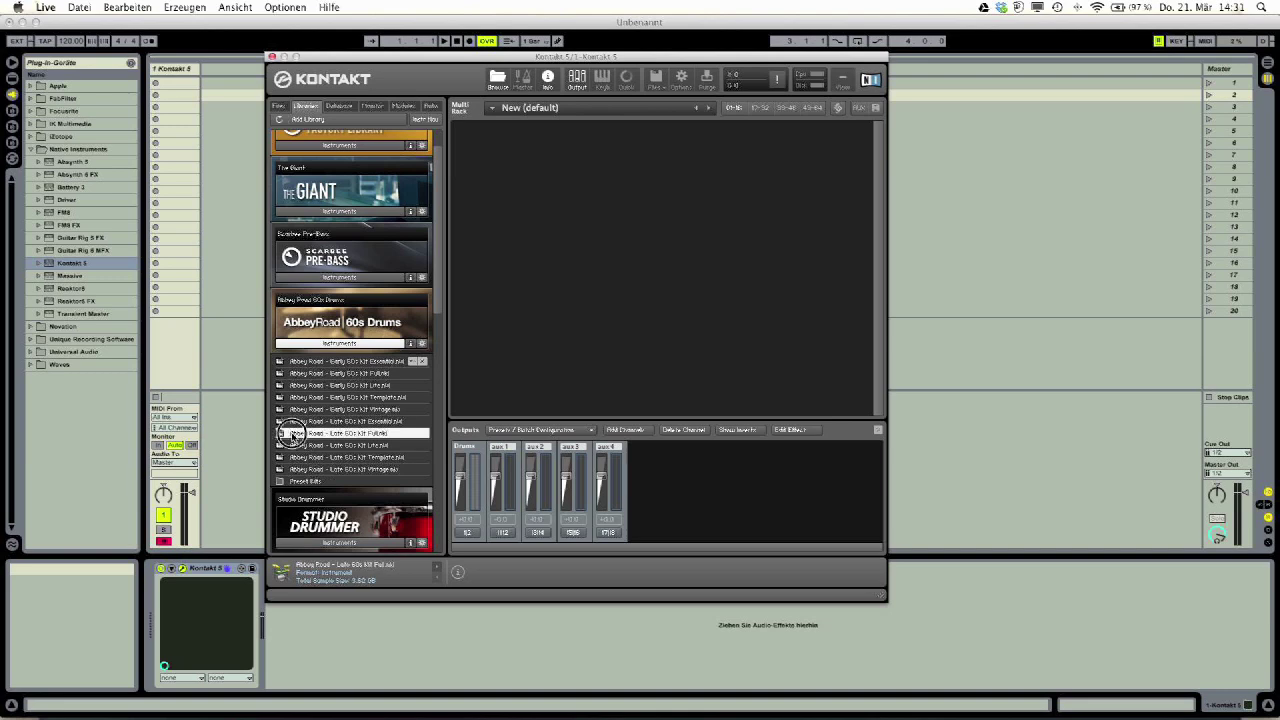
pyautogui.moveTo(293, 433); pyautogui.dragTo(563, 300)
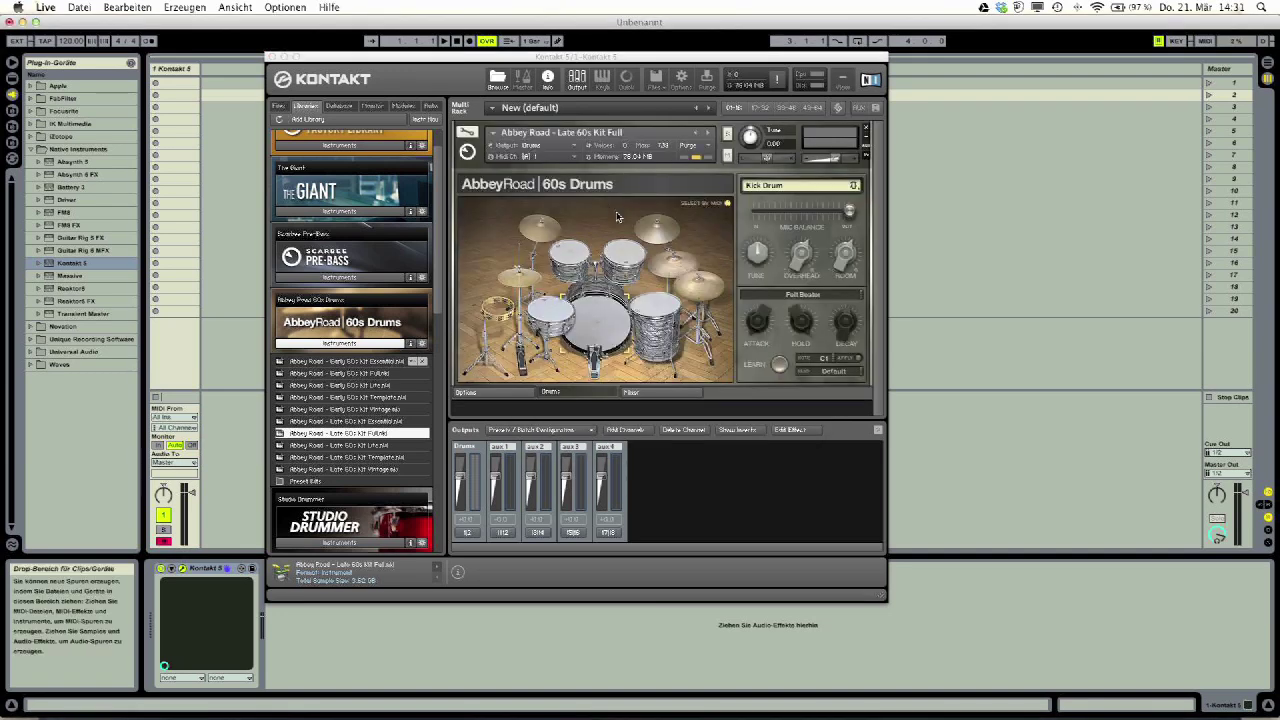
# Step: Examine the kit's mixer, comparing its percussion channels with its drum channels
pyautogui.click(660, 393)
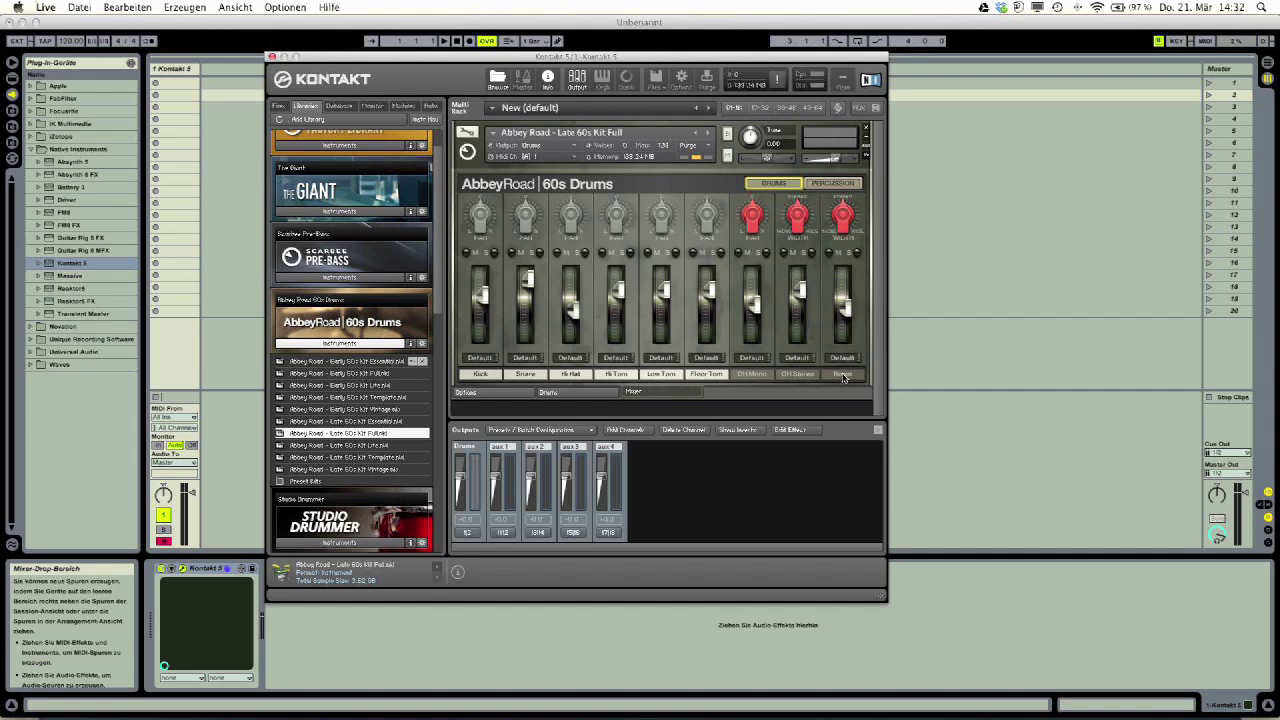
pyautogui.click(833, 183)
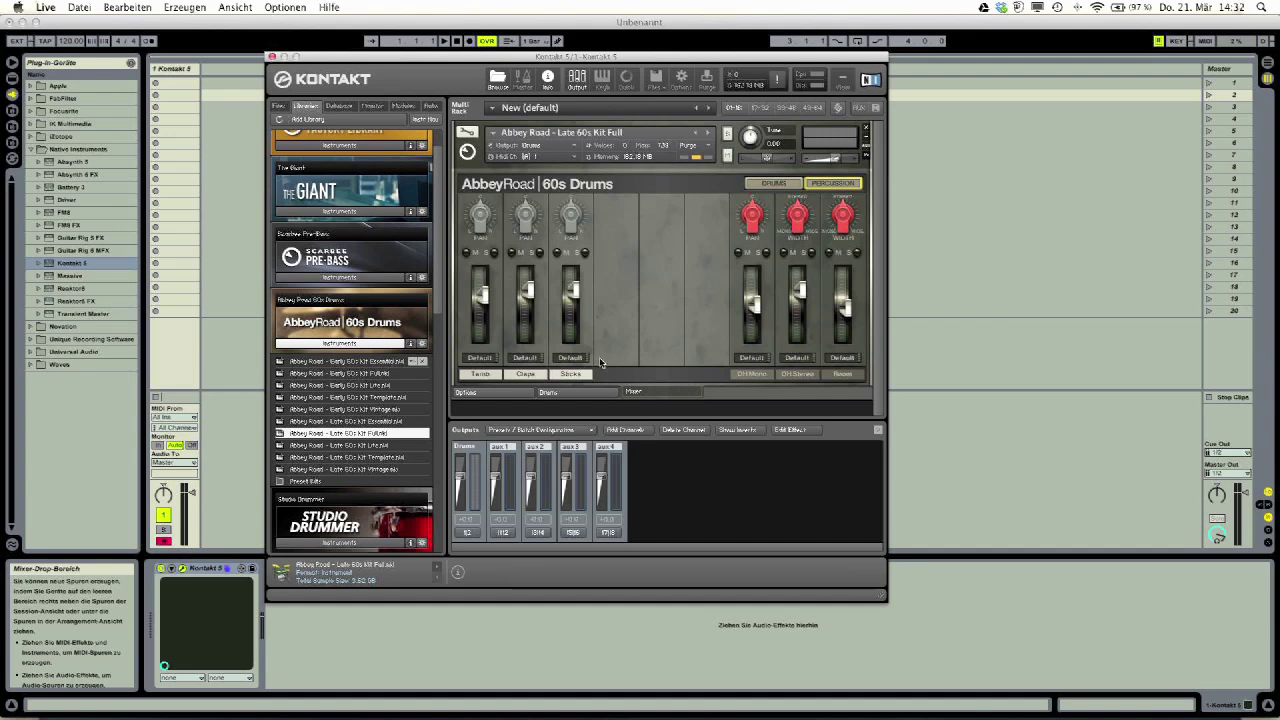
pyautogui.click(773, 184)
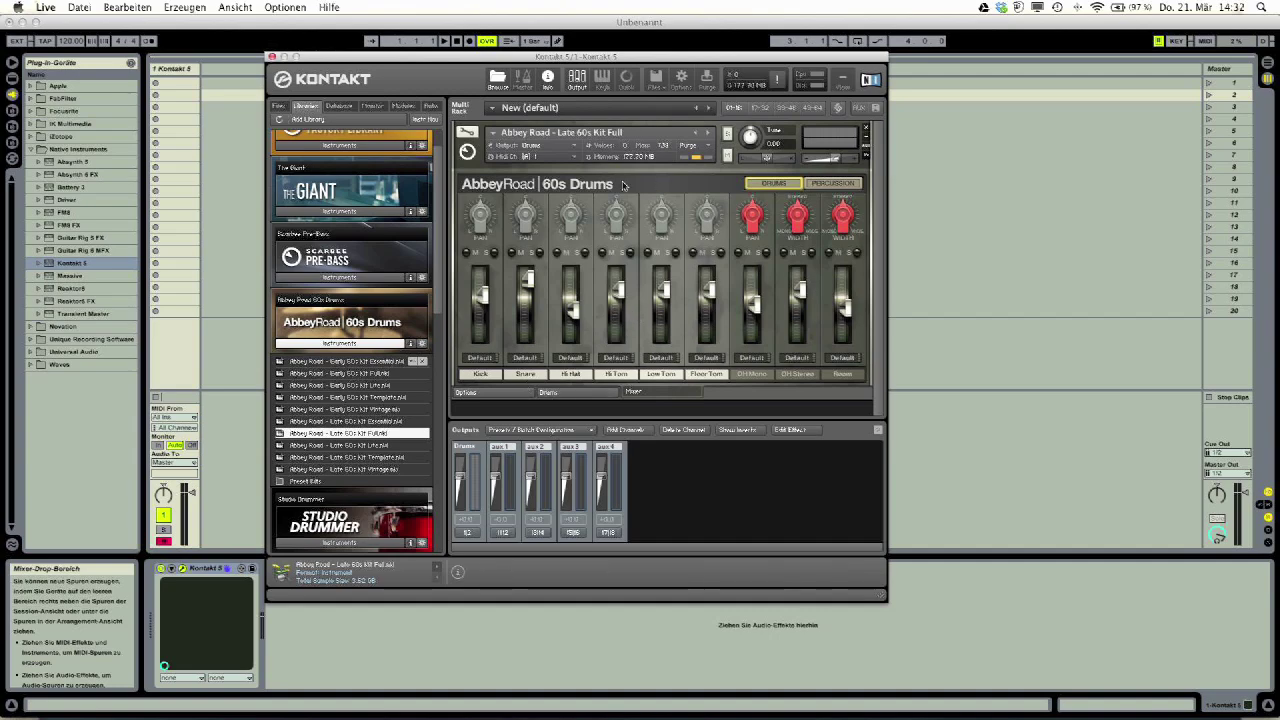
pyautogui.moveTo(537, 57); pyautogui.dragTo(563, 56)
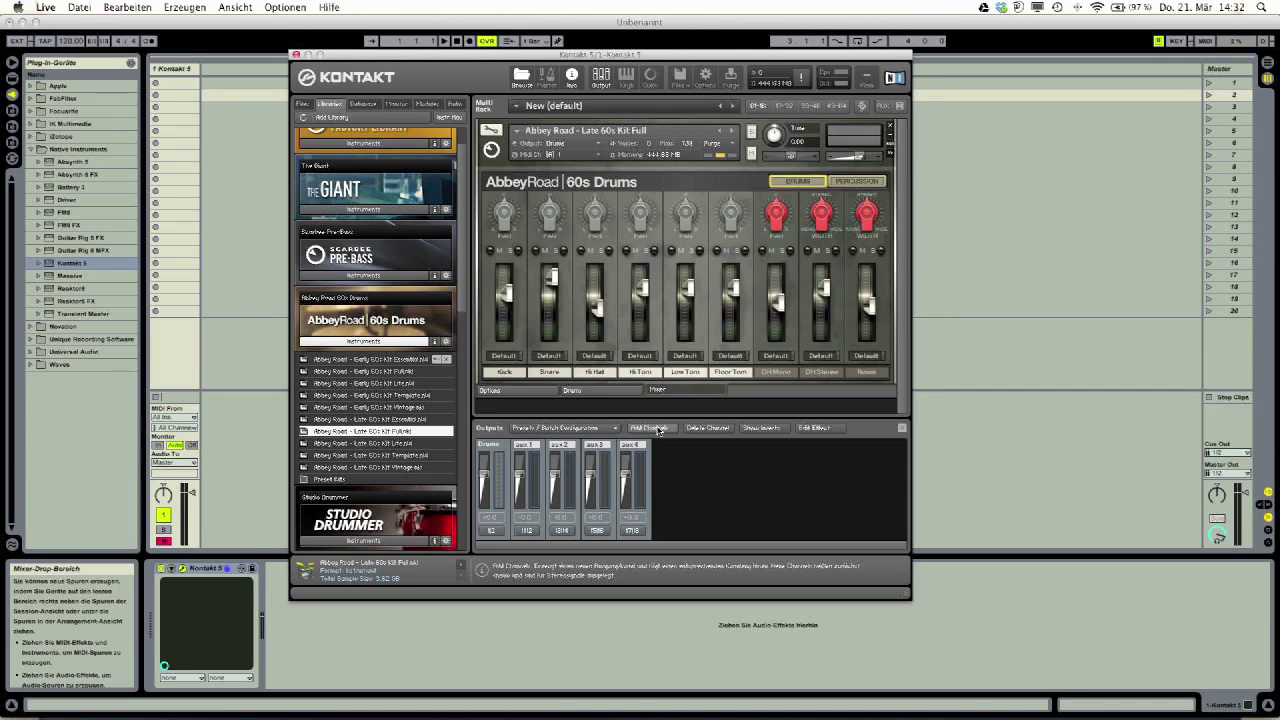
# Step: Add one stereo output channel and seven mono output channels to the output section, leaving them without a host output
pyautogui.click(658, 431)
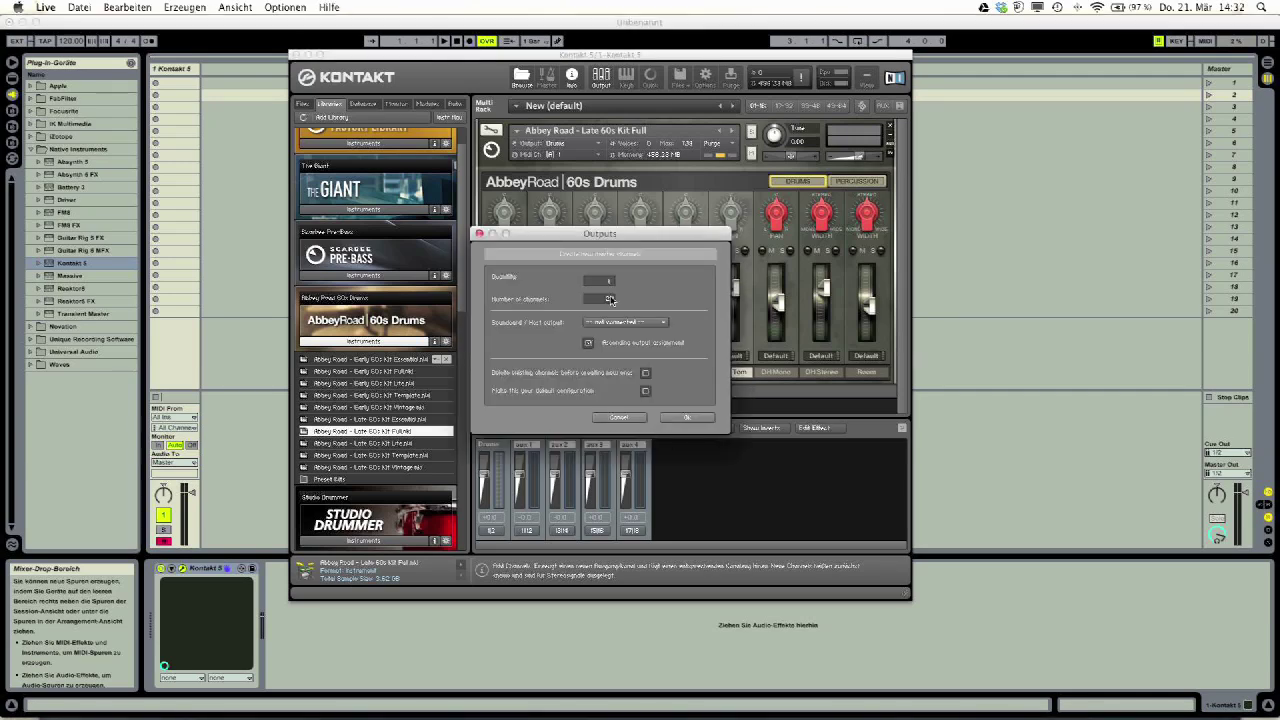
pyautogui.click(686, 419)
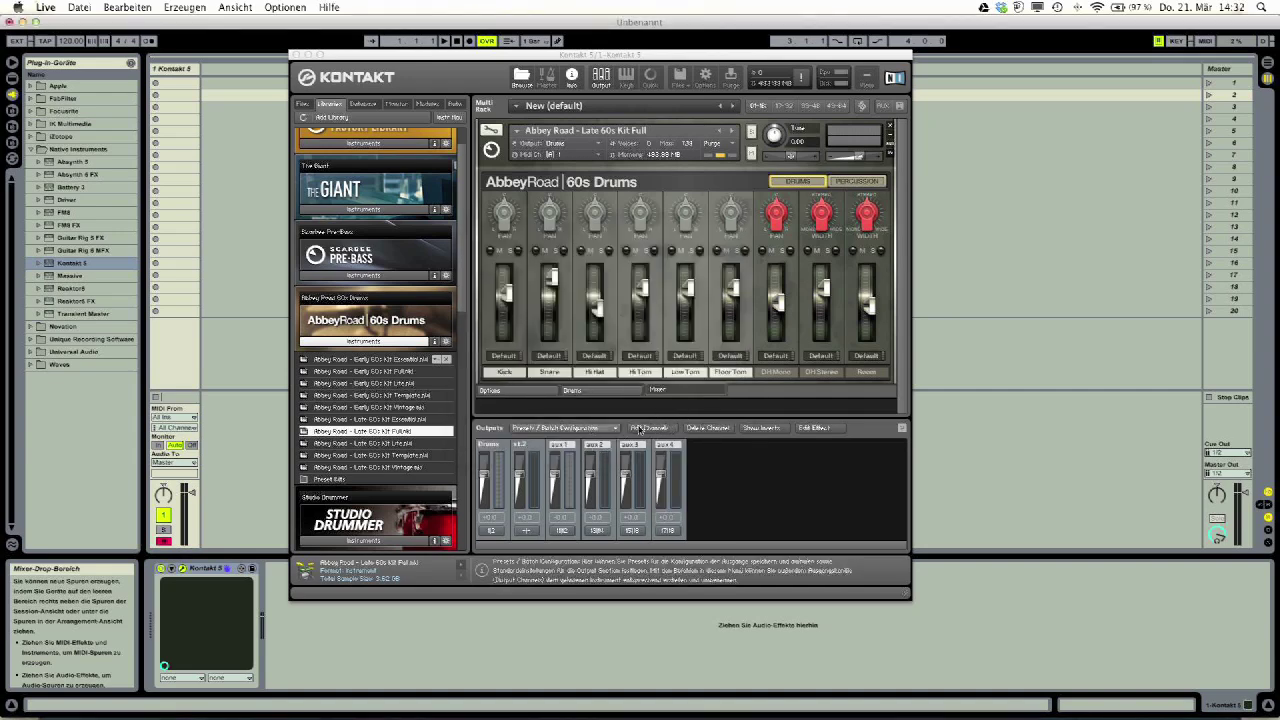
pyautogui.click(650, 428)
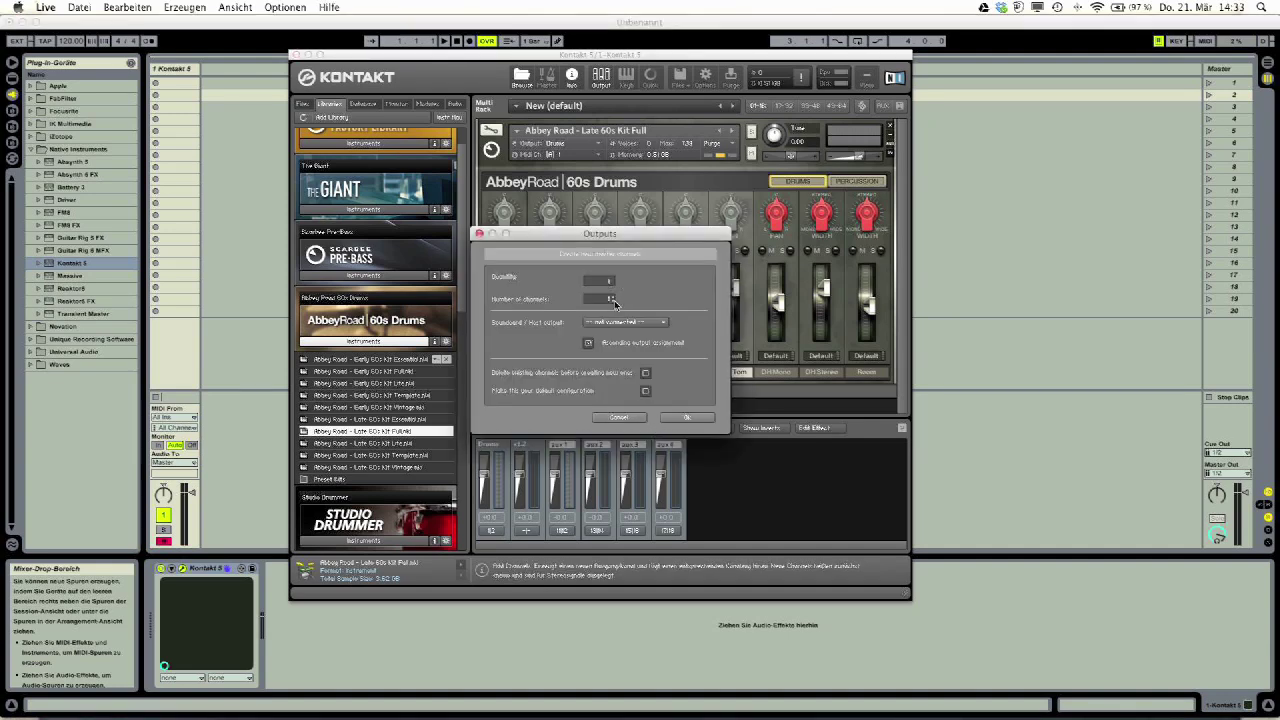
pyautogui.click(614, 302)
pyautogui.scroll(4, 613, 282)
pyautogui.click(685, 418)
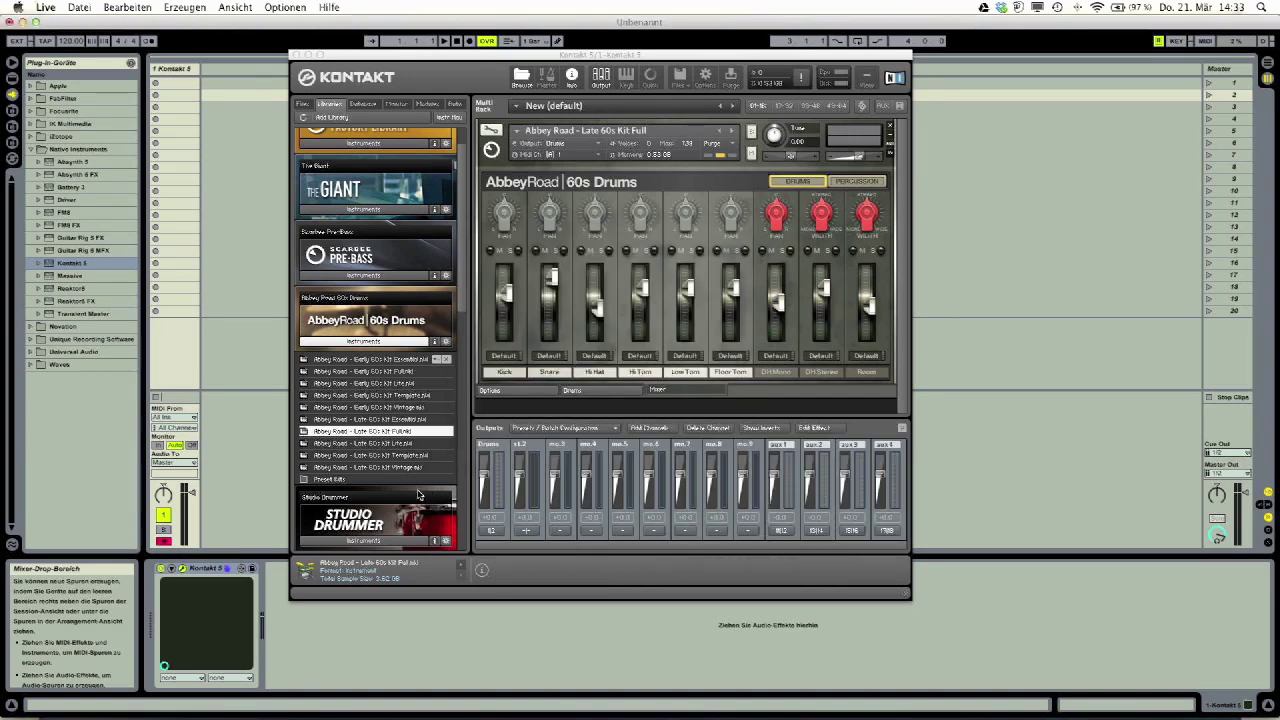
# Step: Rename the nine main output channels in order to OH Stereo, Room, Kick, Snare, HiHat, HiTom, LowTom, FloorTom and OHMono
pyautogui.click(494, 447)
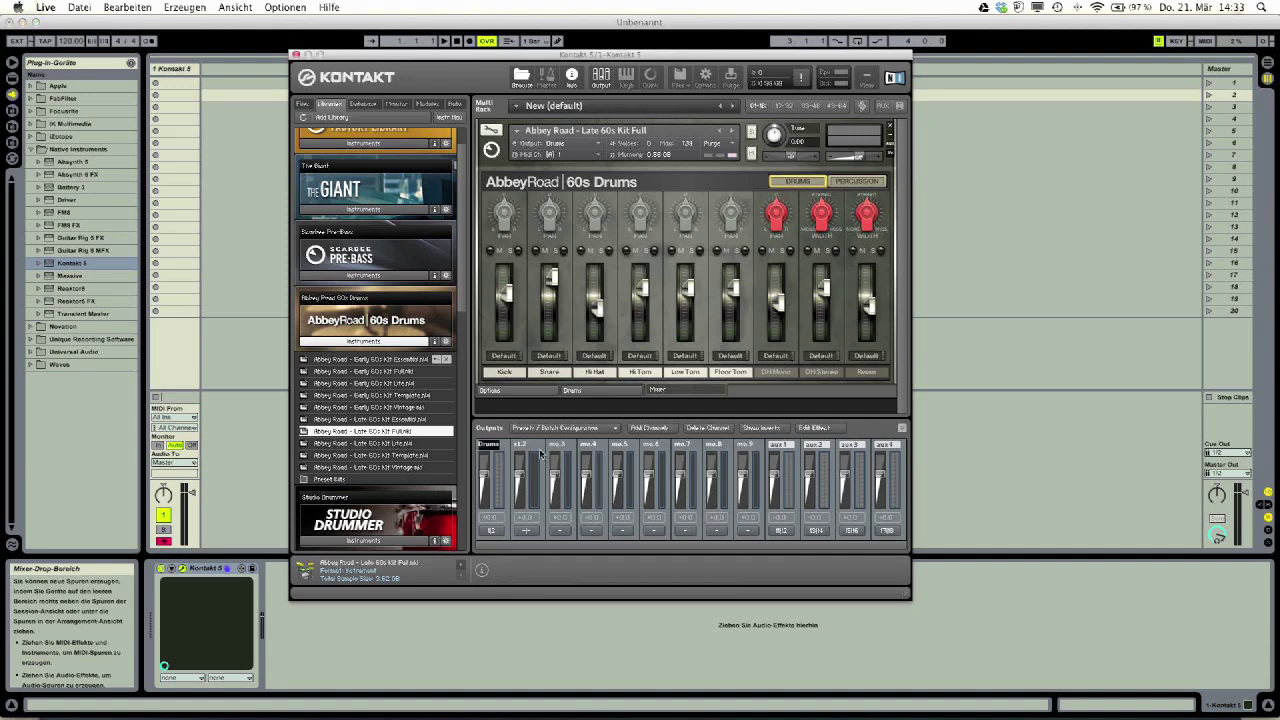
pyautogui.write('OH Stereo')
pyautogui.press('Return')
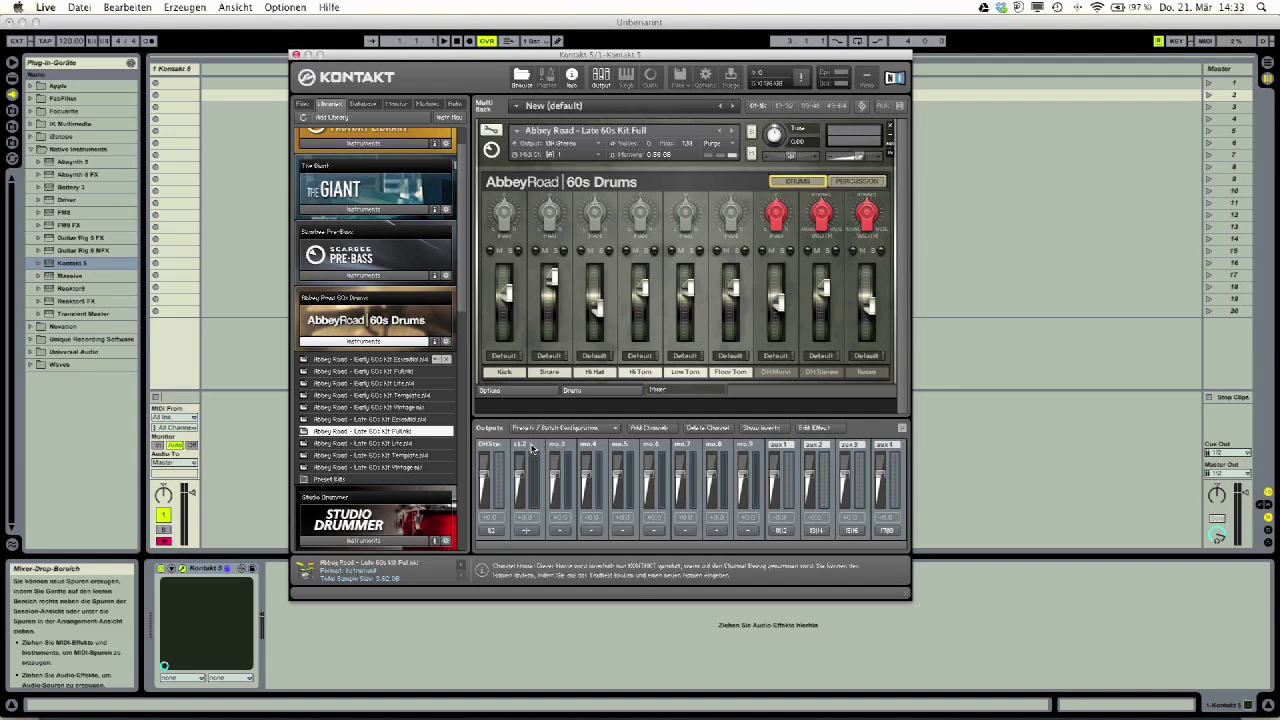
pyautogui.doubleClick(530, 447)
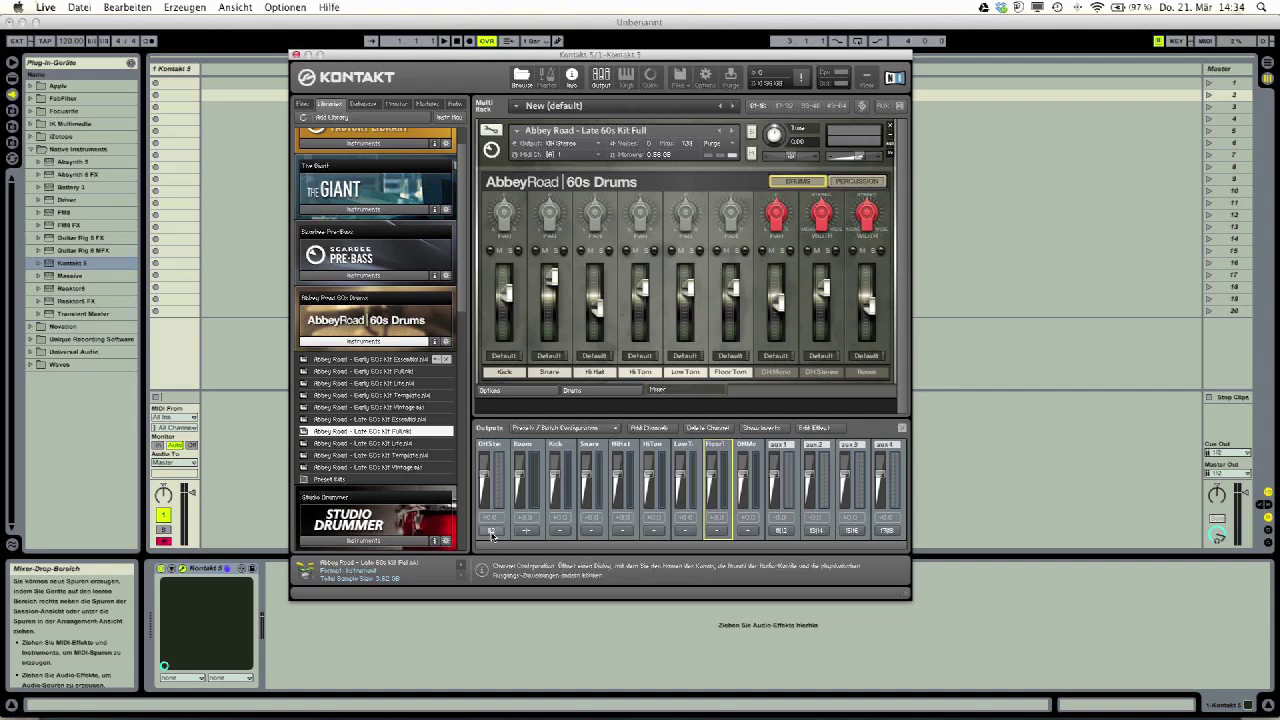
# Step: Assign the Room channel's two physical outputs to st.2 [1] and st.2 [2]
pyautogui.click(526, 531)
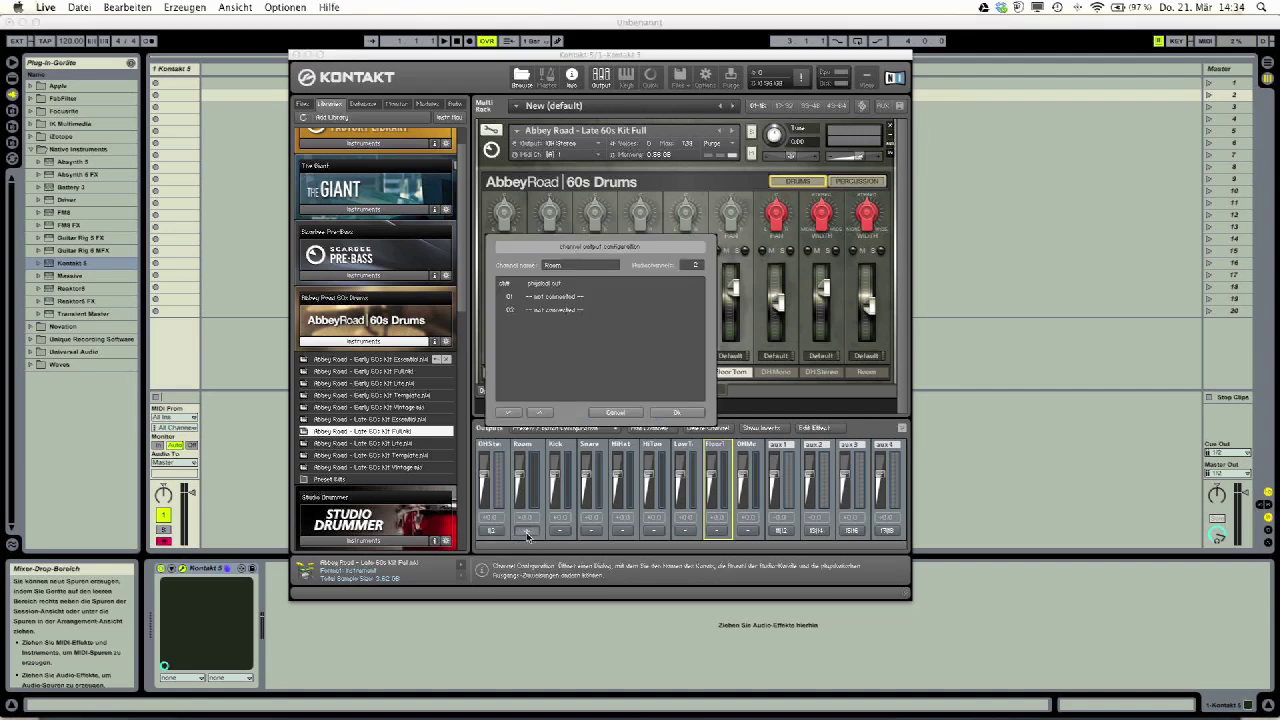
pyautogui.click(567, 298)
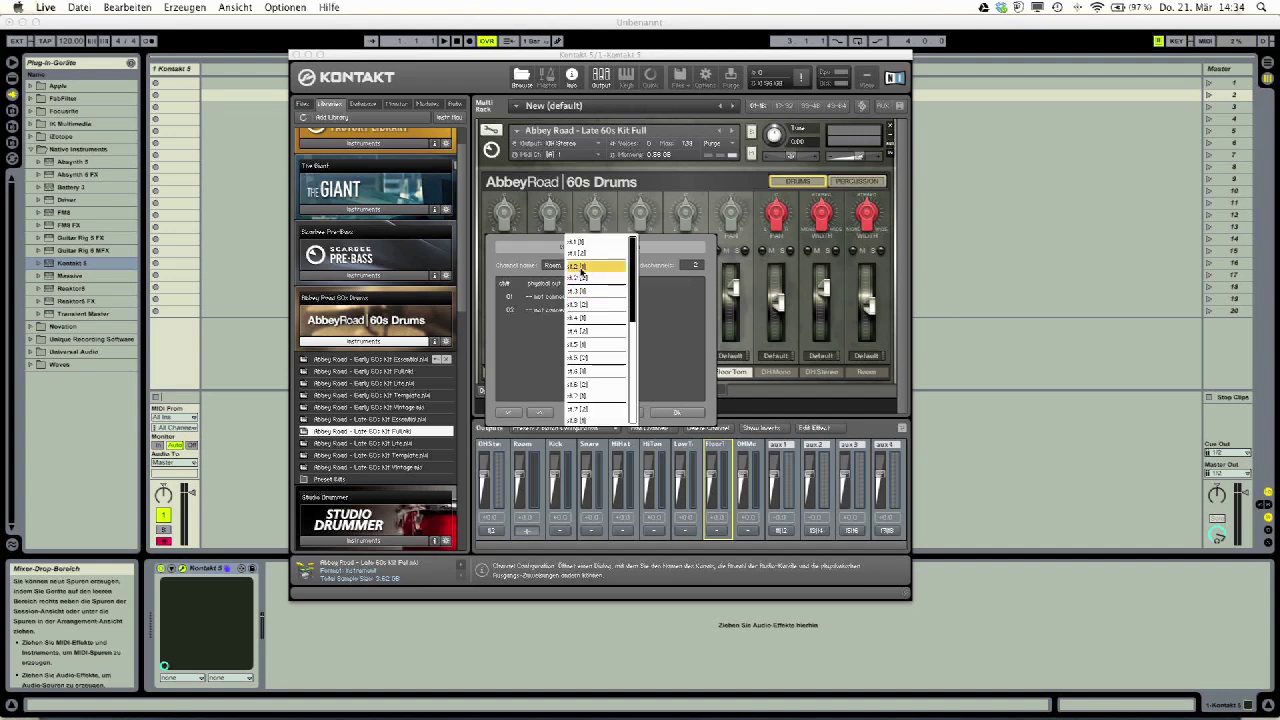
pyautogui.click(581, 268)
pyautogui.click(557, 311)
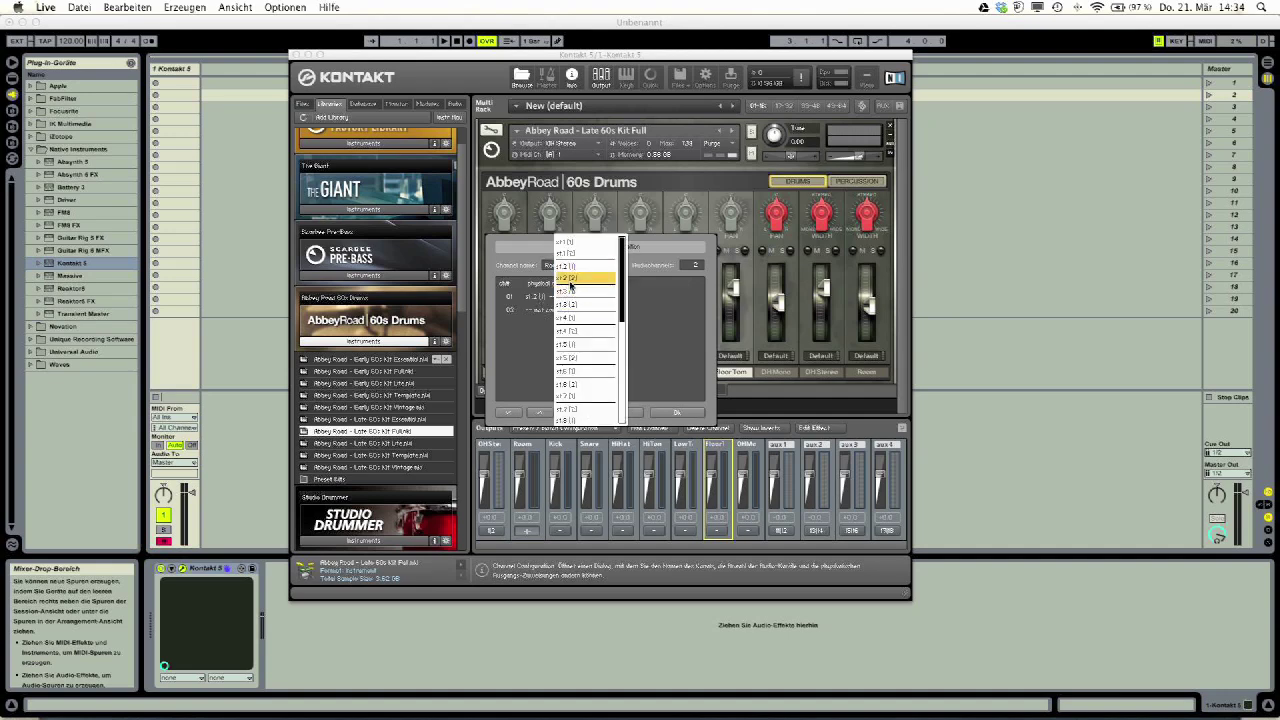
pyautogui.click(570, 284)
pyautogui.click(676, 412)
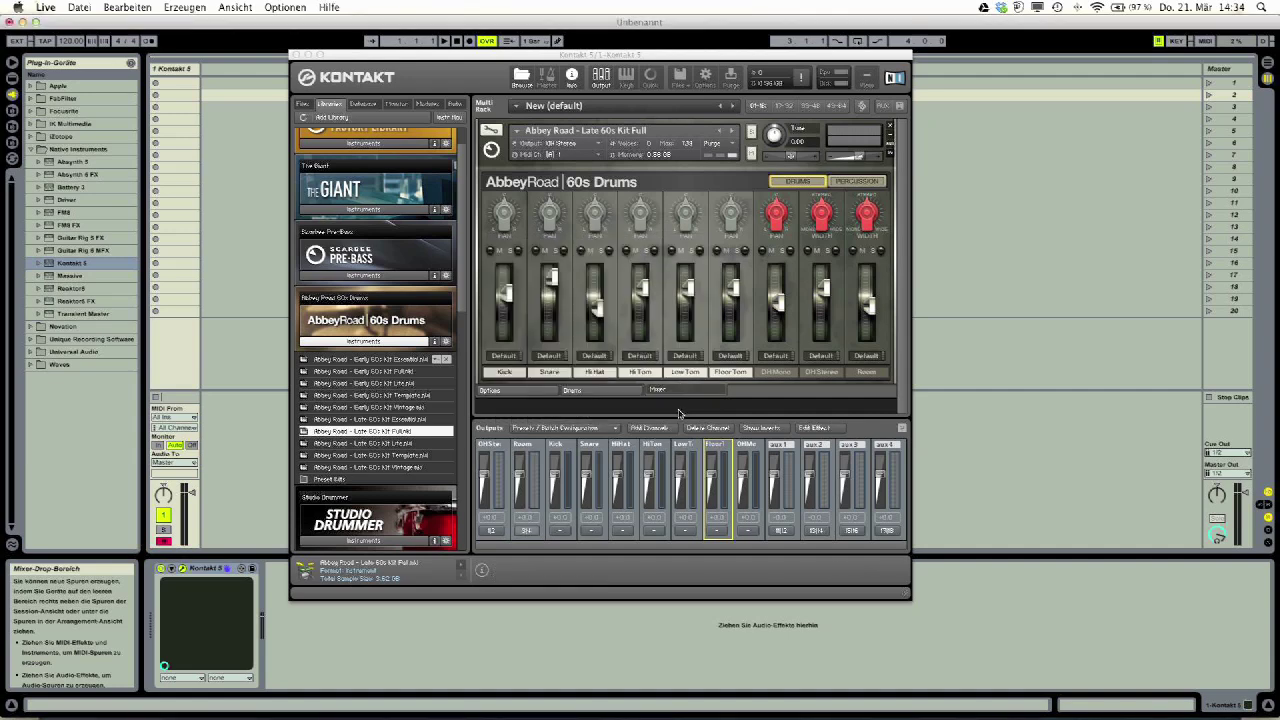
# Step: Assign the Kick channel to physical output st.3 [1], Snare to st.3 [2] and HiHat to st.4 [1]
pyautogui.click(564, 533)
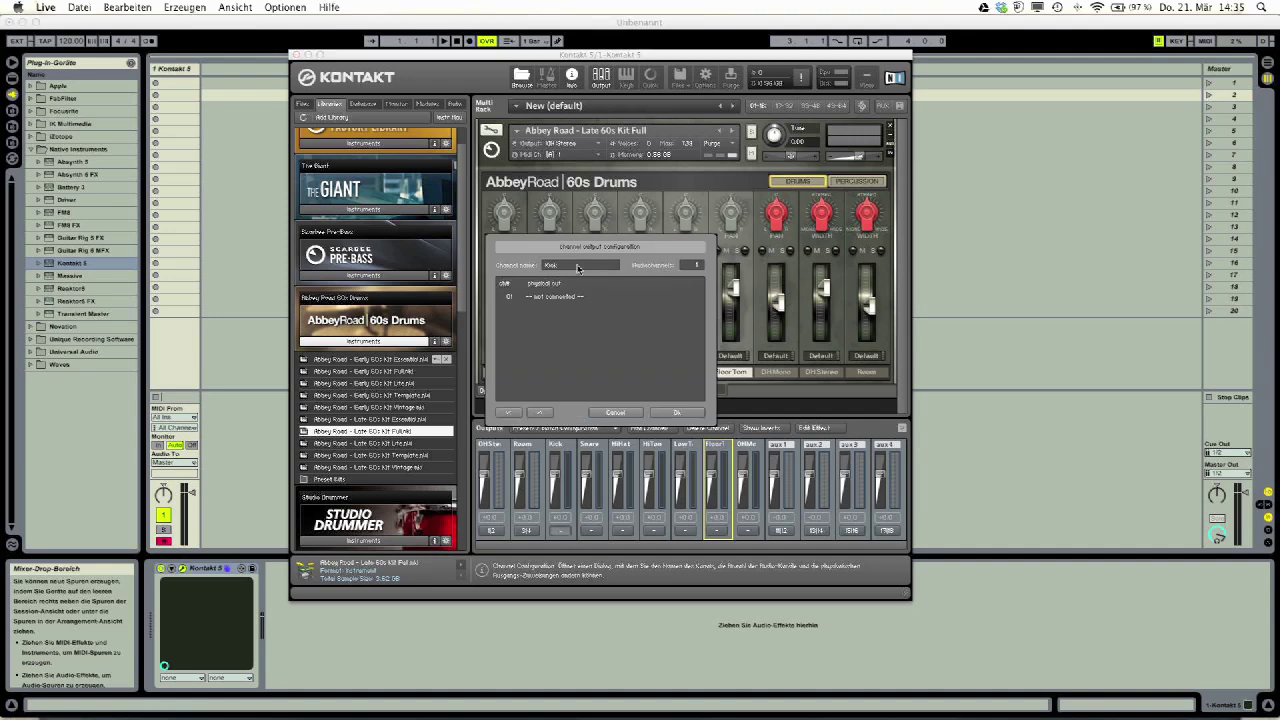
pyautogui.click(575, 298)
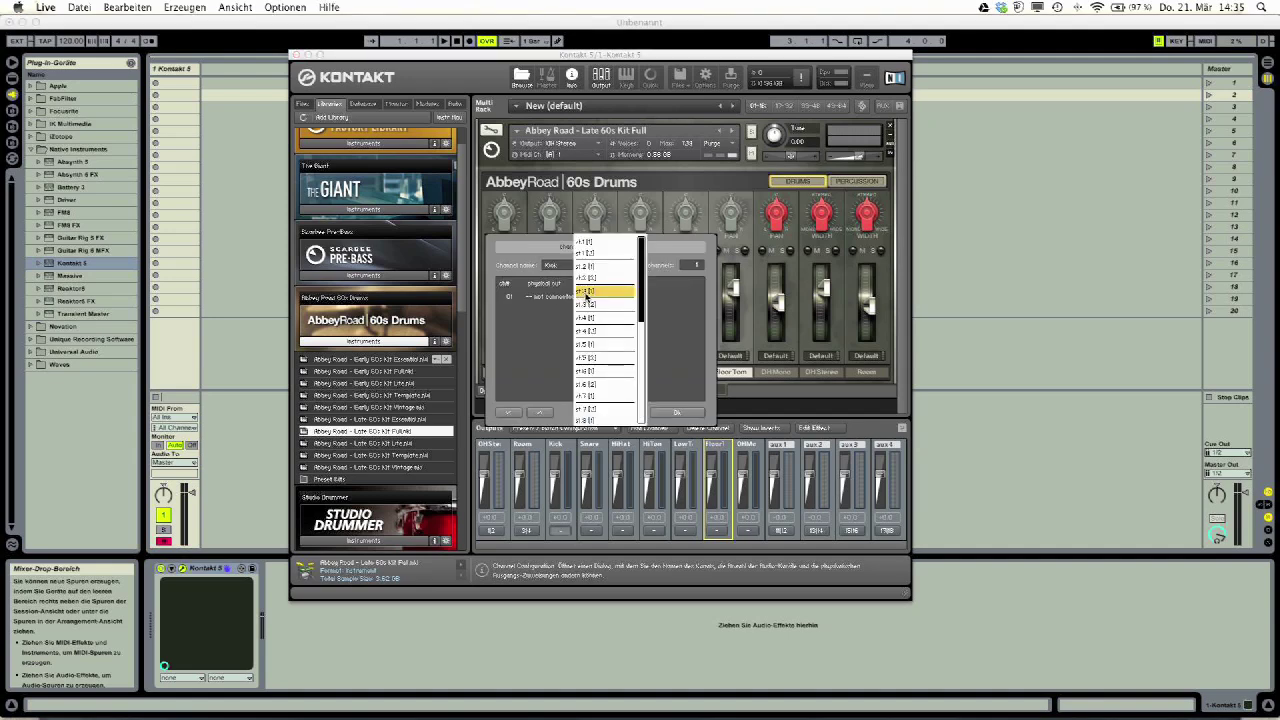
pyautogui.click(585, 292)
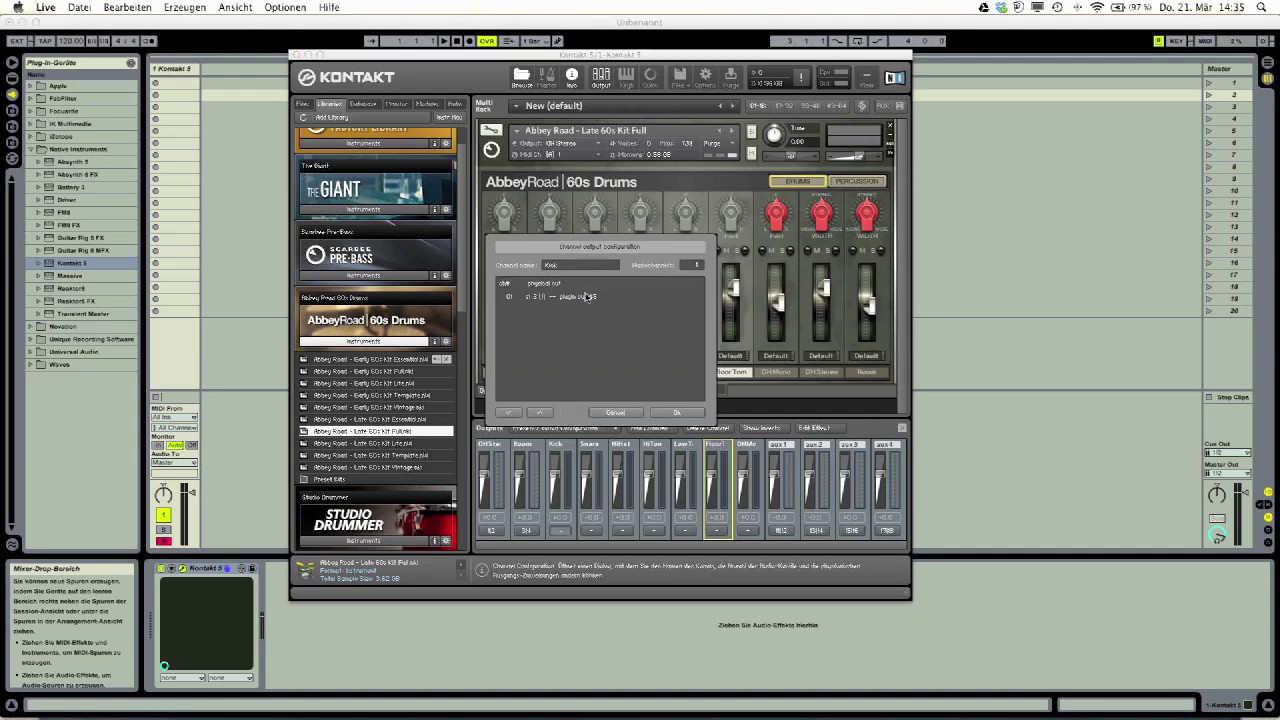
pyautogui.click(540, 413)
pyautogui.click(568, 298)
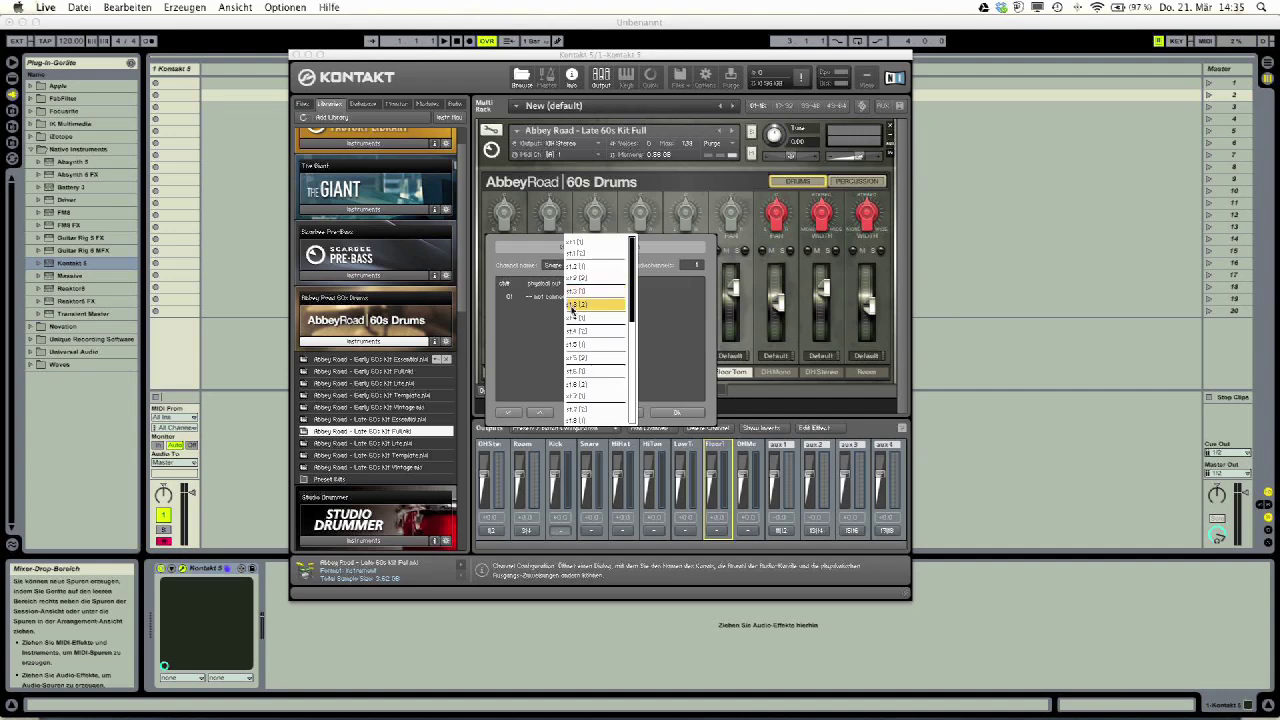
pyautogui.click(574, 308)
pyautogui.click(540, 413)
pyautogui.click(580, 300)
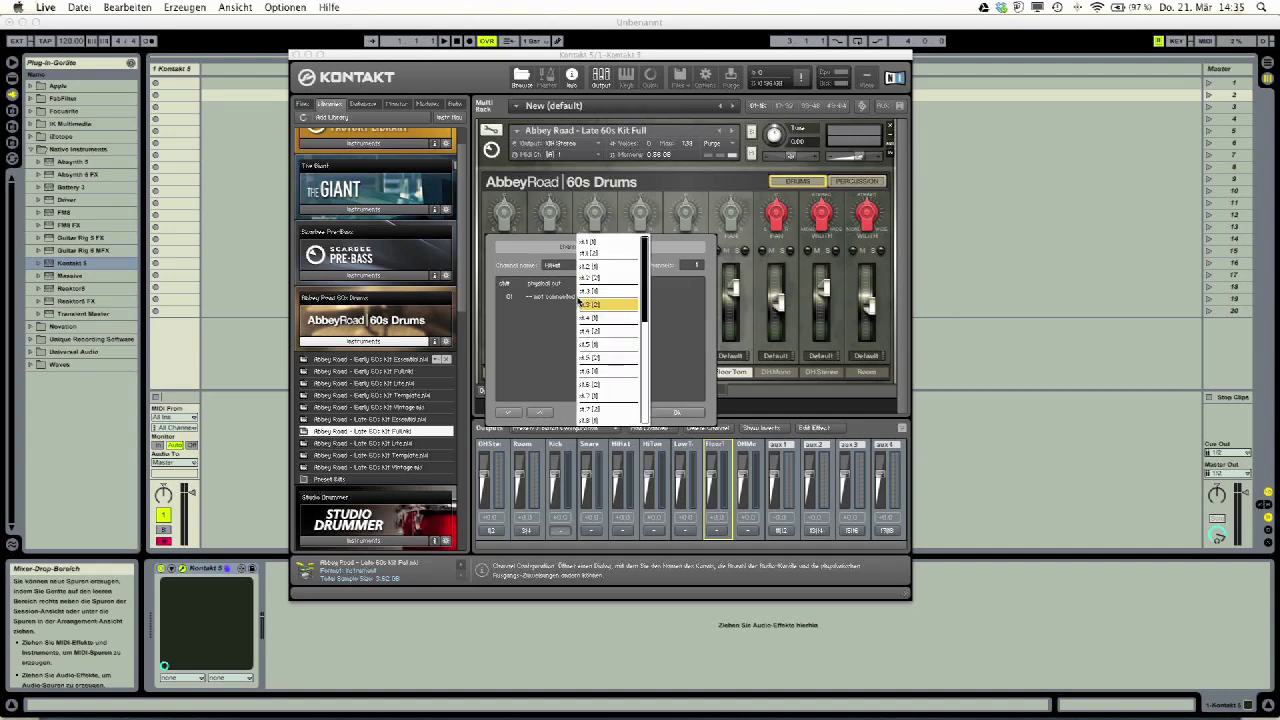
pyautogui.click(587, 318)
# Step: Assign the HiTom channel to physical output st.4 [2] and the LowTom channel to st.5 [1]
pyautogui.click(540, 413)
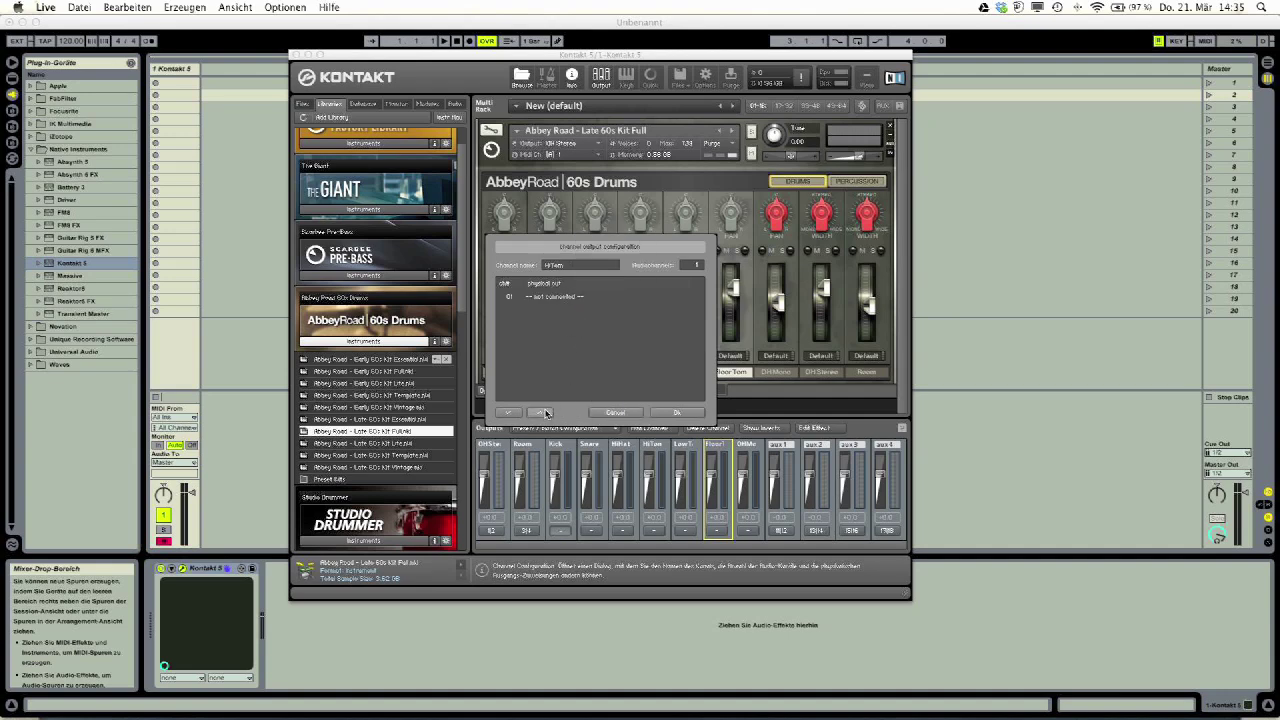
pyautogui.click(580, 300)
pyautogui.click(587, 331)
pyautogui.click(541, 412)
pyautogui.click(580, 300)
pyautogui.click(587, 344)
# Step: Assign the FloorTom channel to physical output st.5 [2] and OHMono to st.6 [1], and apply the output configuration
pyautogui.click(540, 412)
pyautogui.click(580, 300)
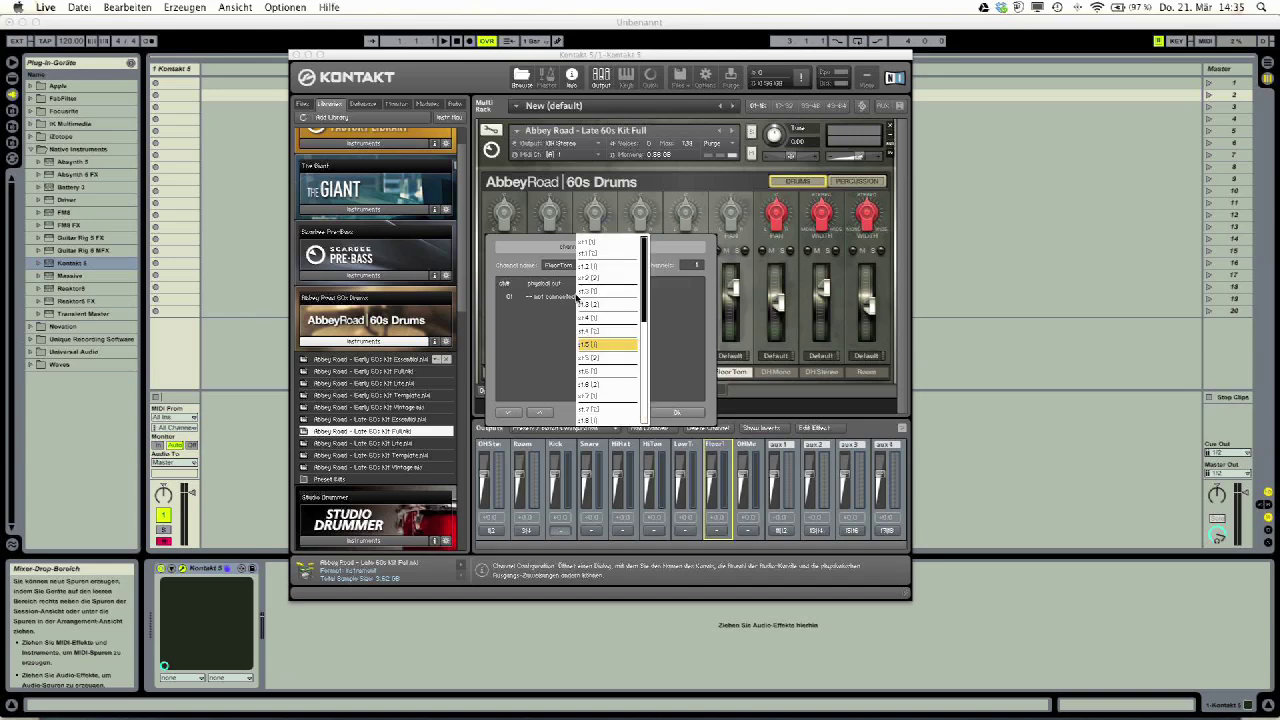
pyautogui.click(588, 358)
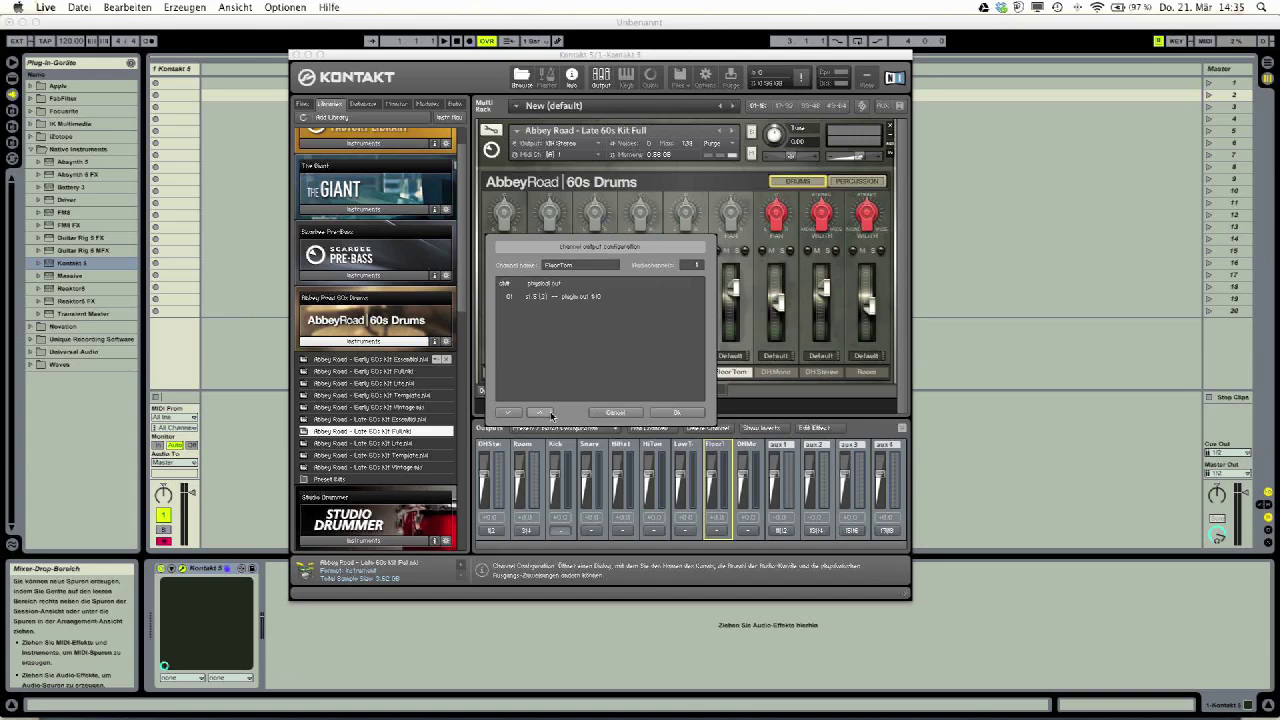
pyautogui.click(567, 298)
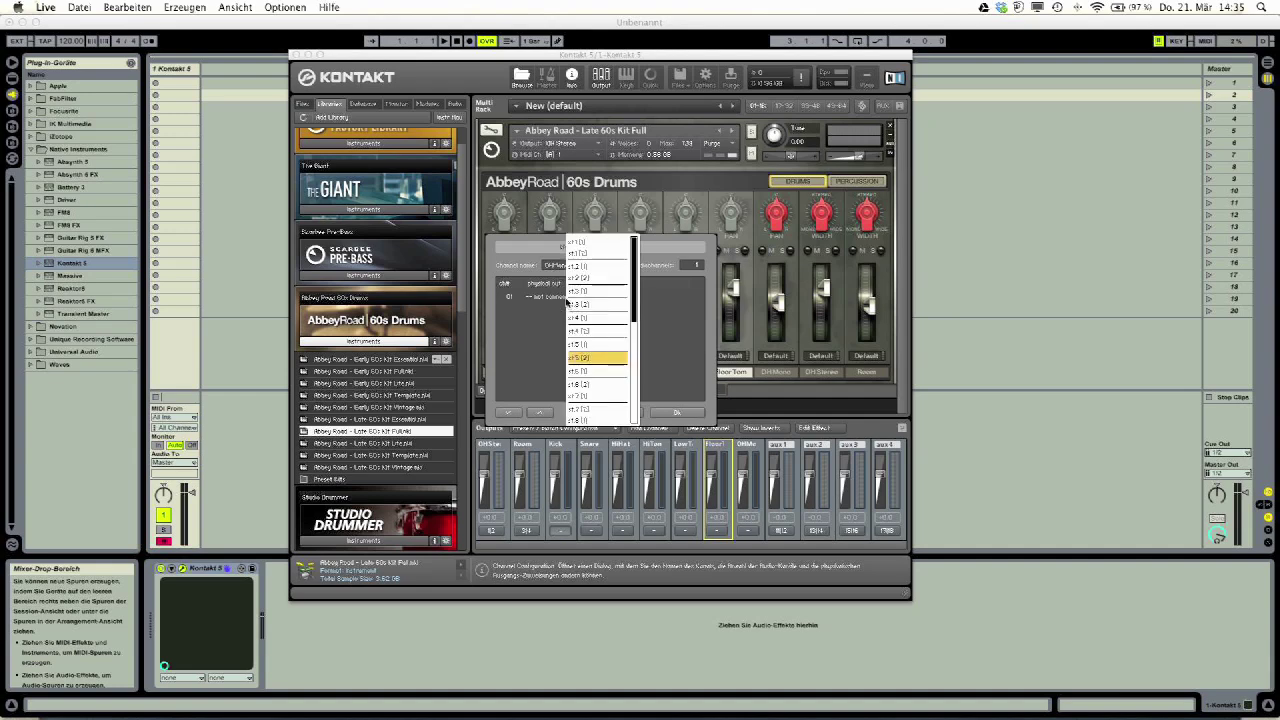
pyautogui.click(585, 371)
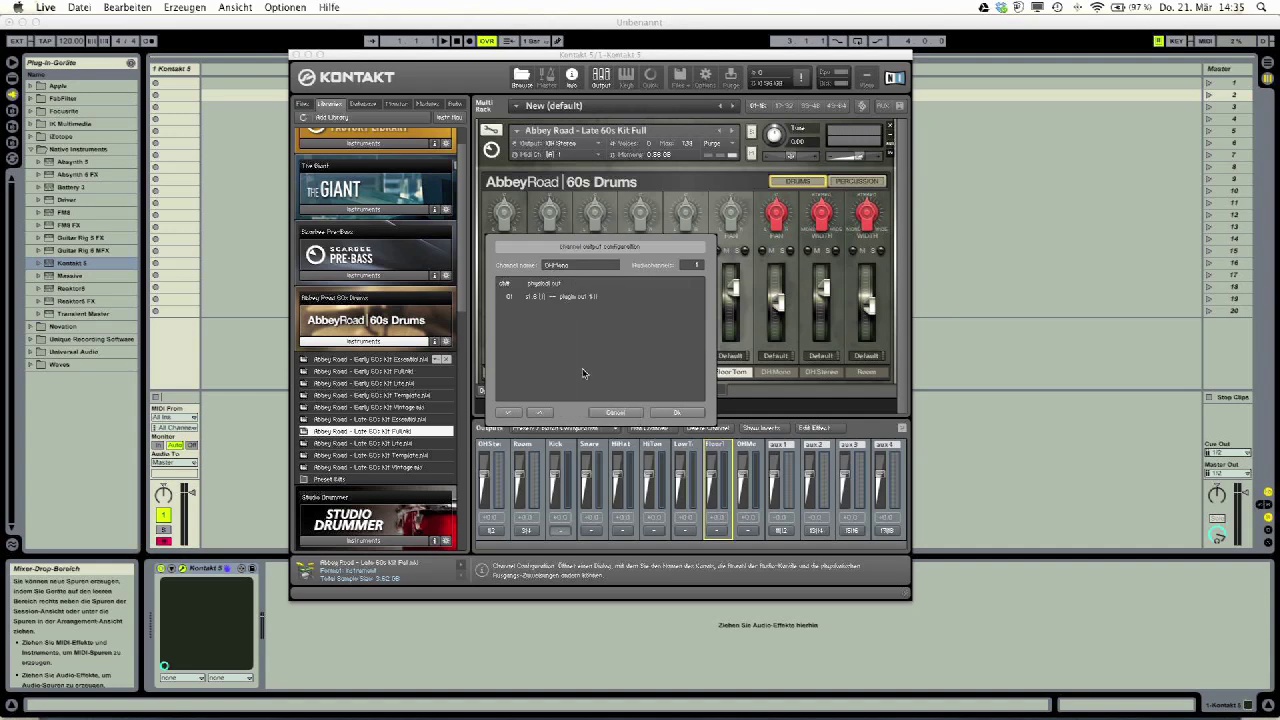
pyautogui.click(676, 413)
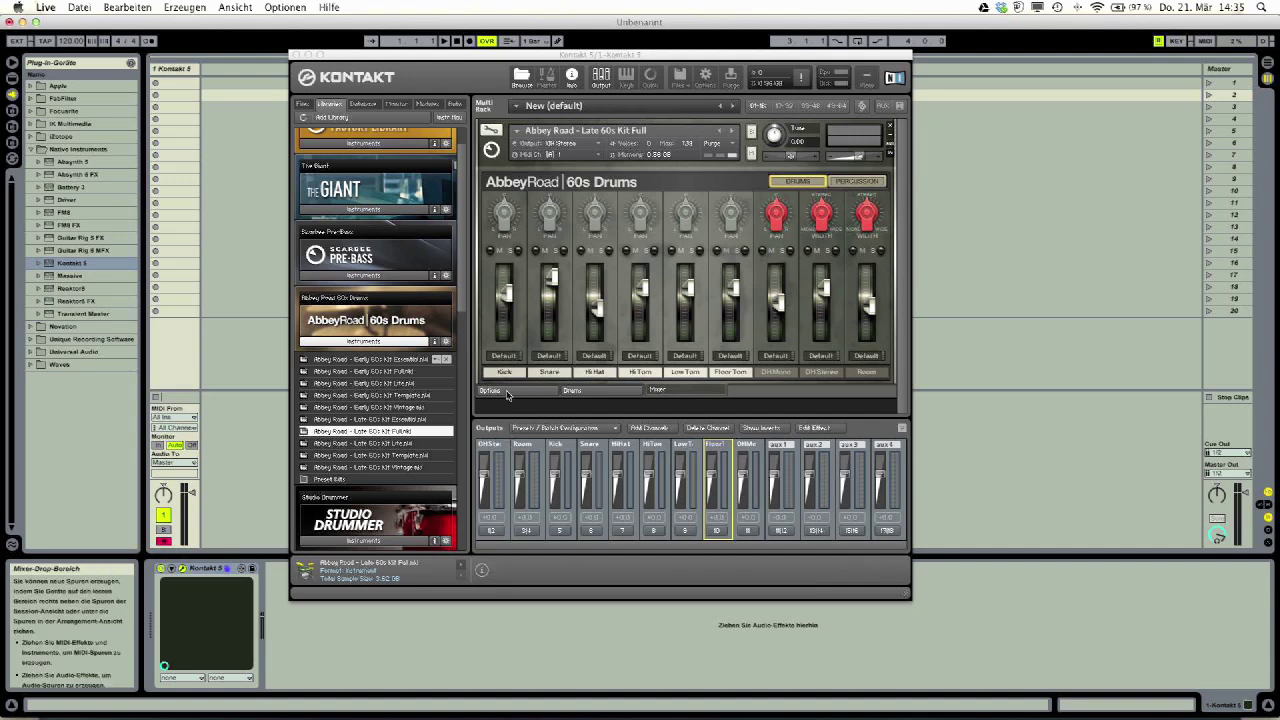
# Step: Check the output choices of the kit's kick mixer channel and look at the instrument's edit mode
pyautogui.click(505, 356)
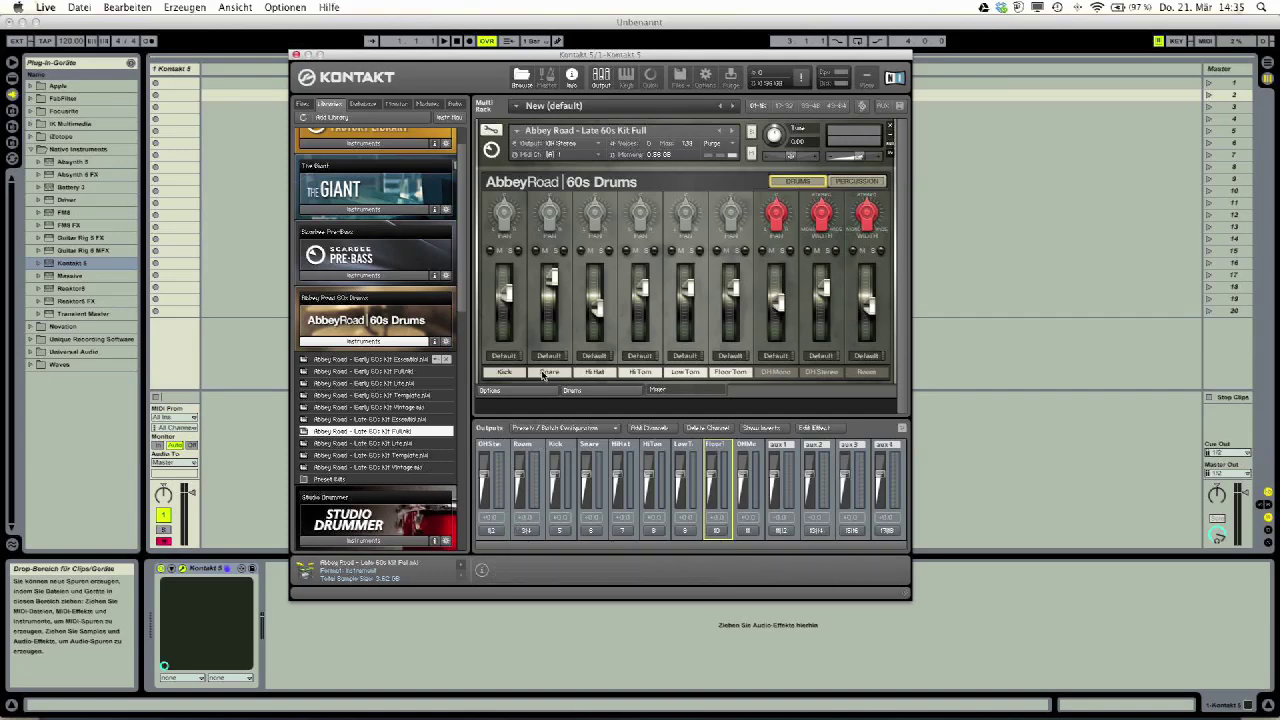
pyautogui.click(489, 130)
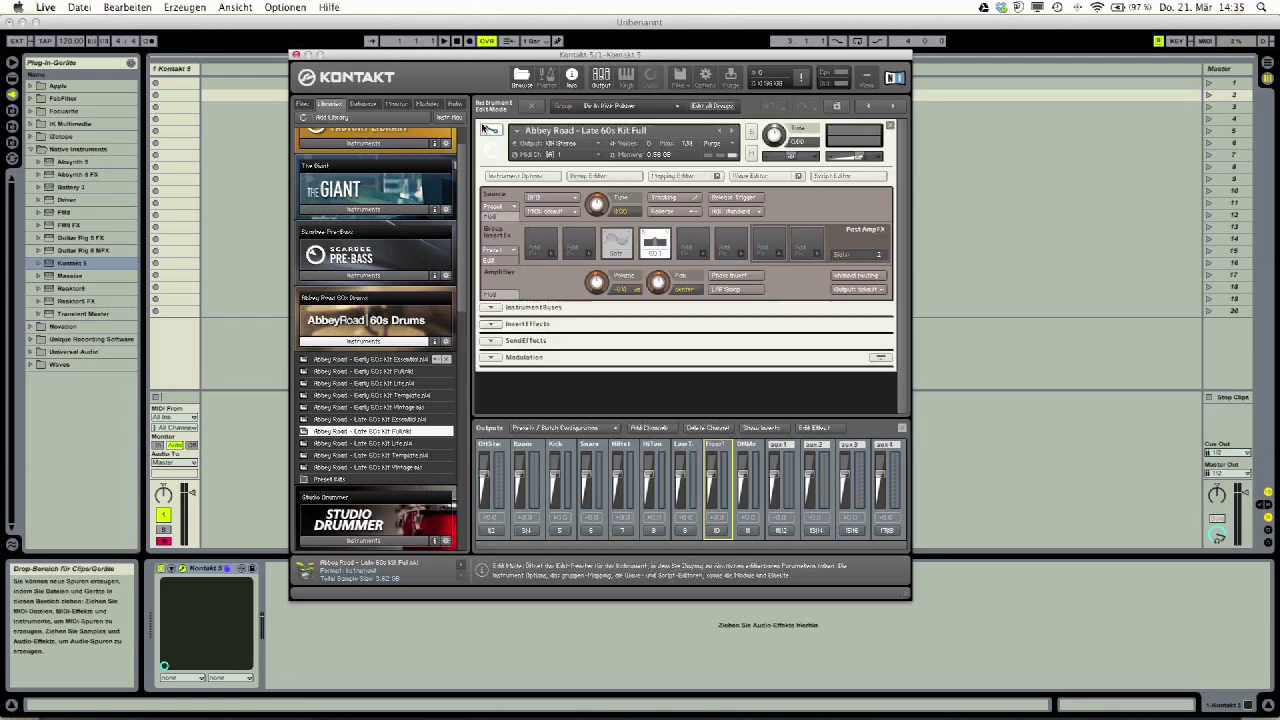
pyautogui.click(489, 130)
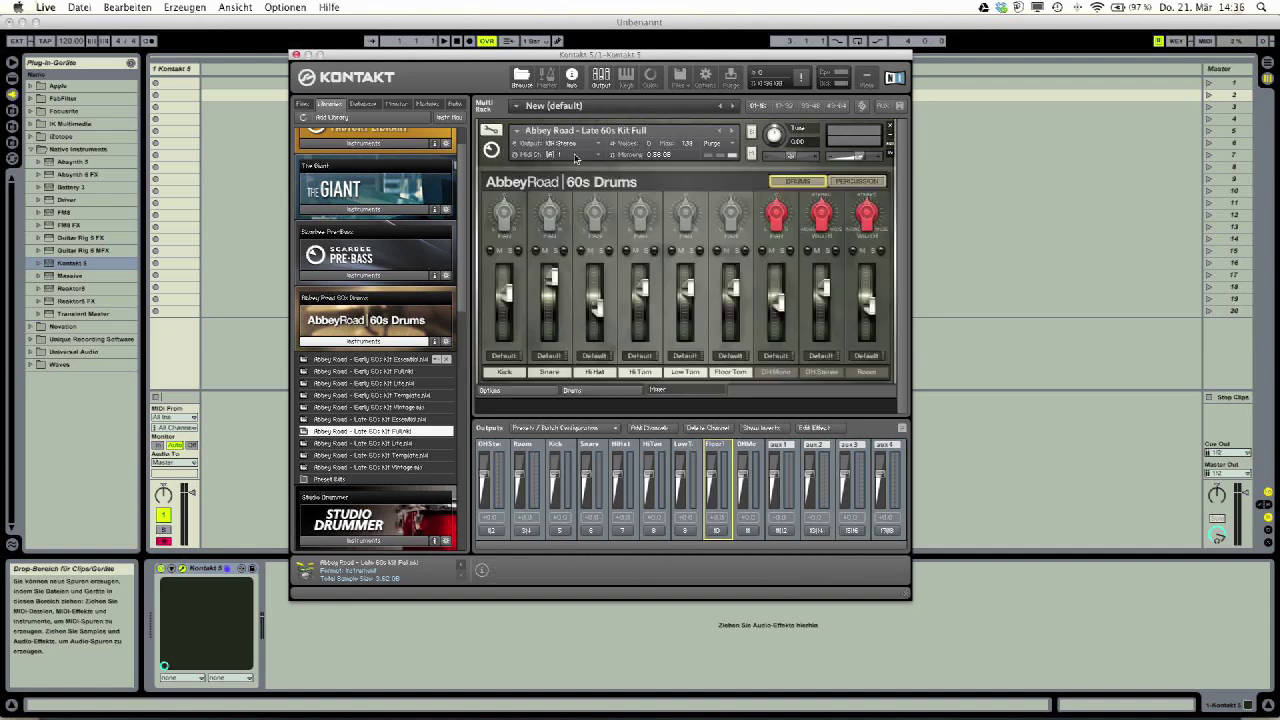
# Step: Remove the loaded kit from the rack and load Abbey Road - Late 60s Kit Full again
pyautogui.click(890, 128)
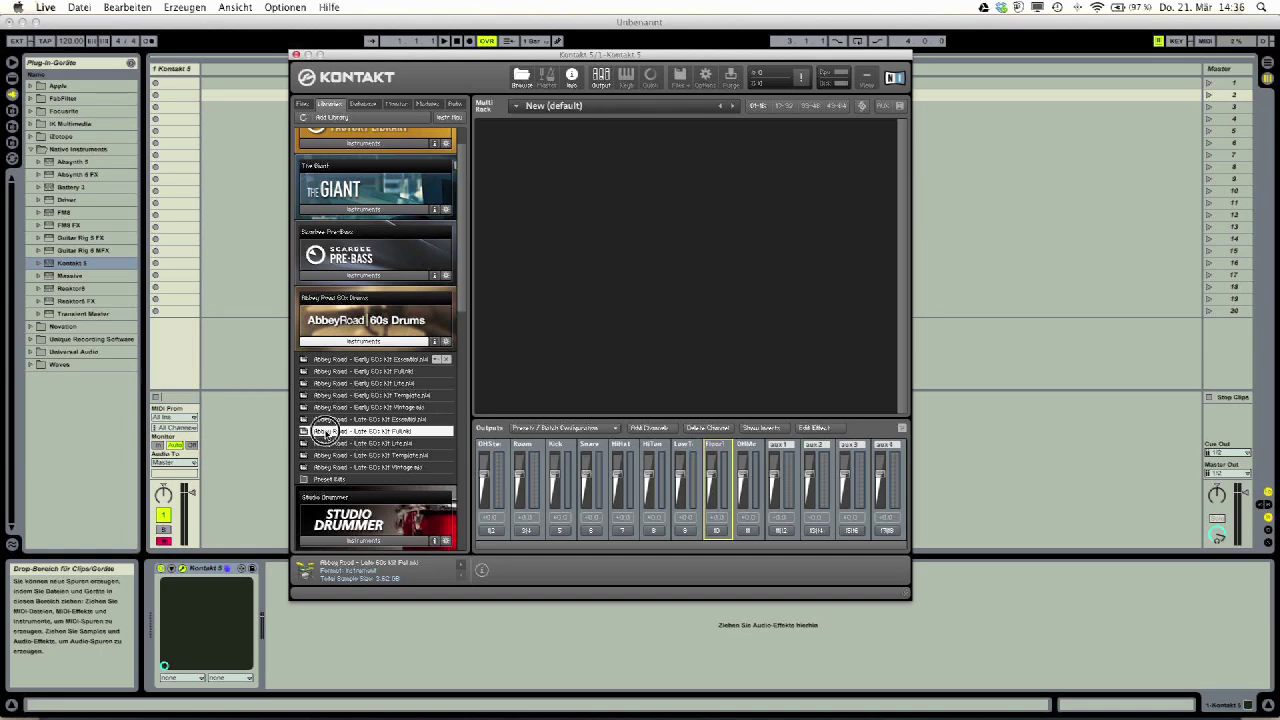
pyautogui.moveTo(327, 433); pyautogui.dragTo(591, 308)
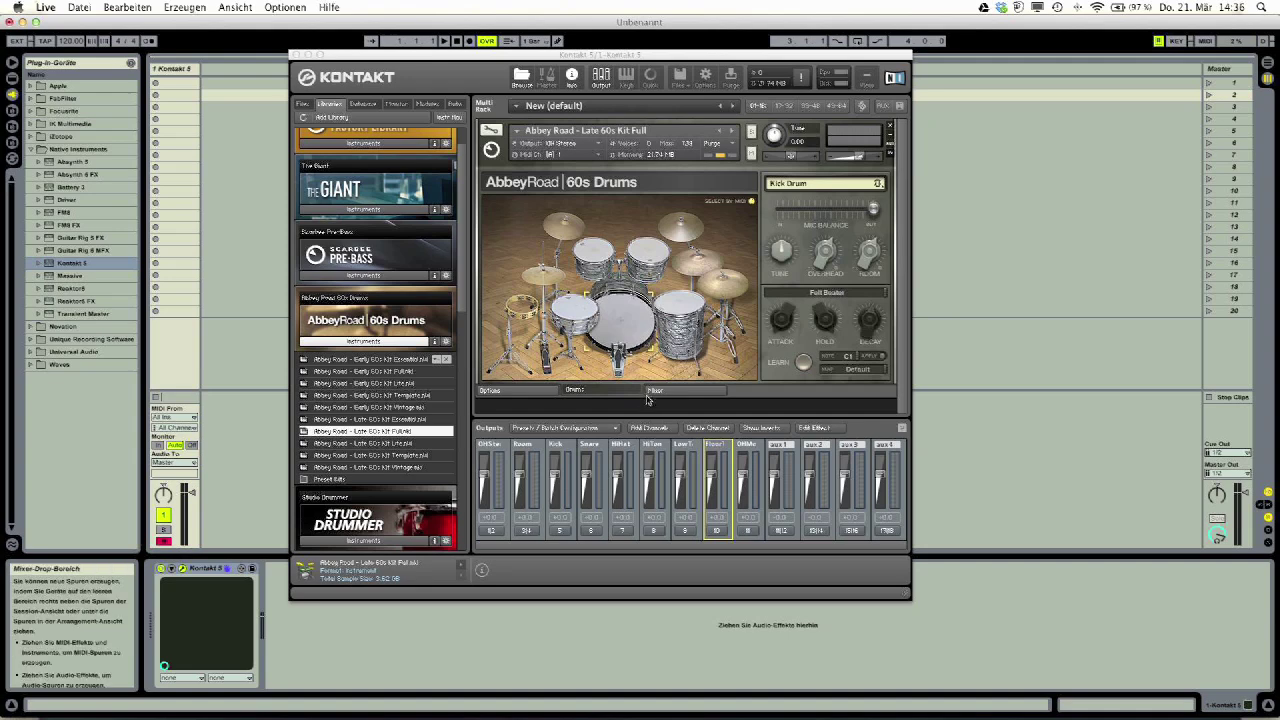
# Step: In the kit's mixer, route the Kick, Snare and Hi Hat channels to the outputs Kick, Snare and HiHat
pyautogui.click(670, 394)
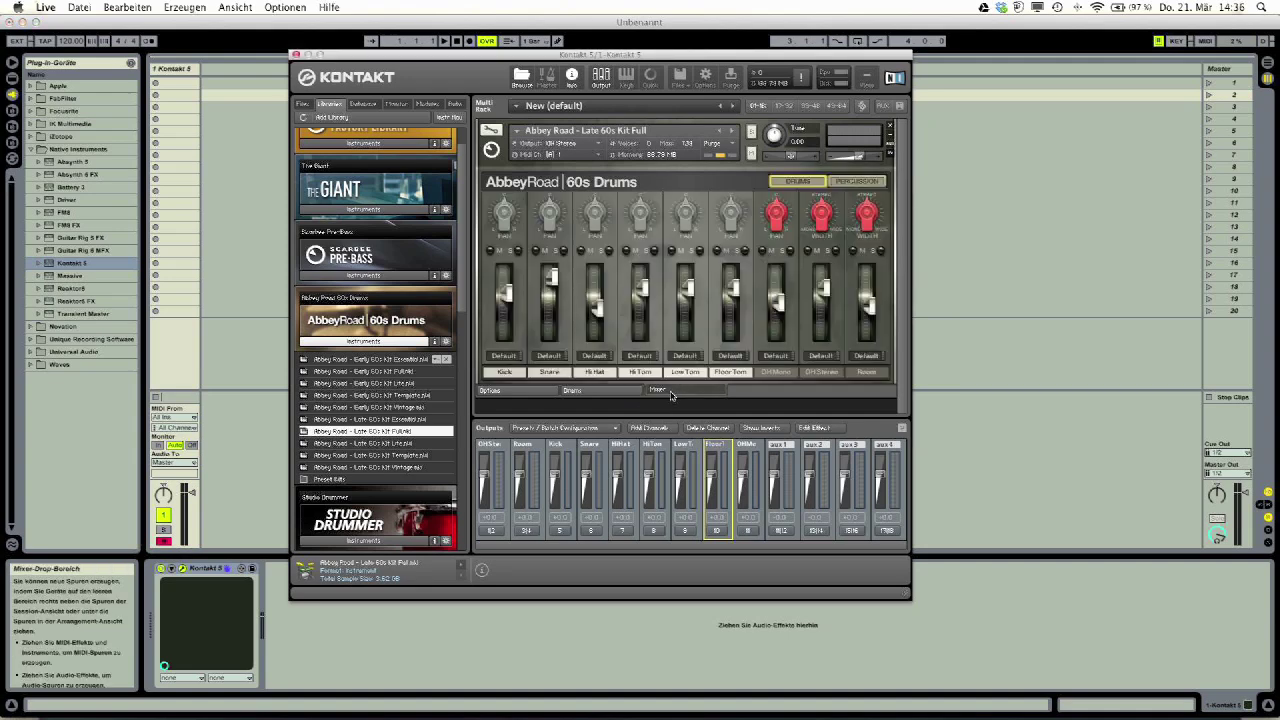
pyautogui.click(504, 357)
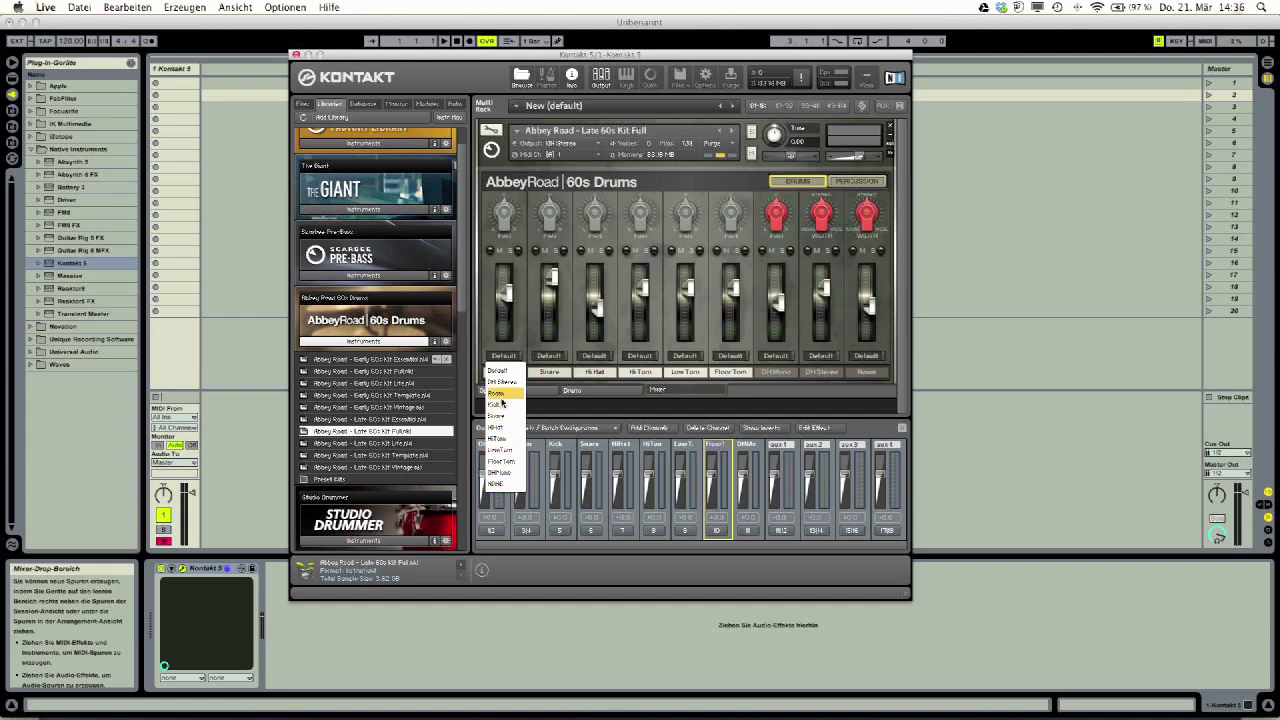
pyautogui.click(503, 406)
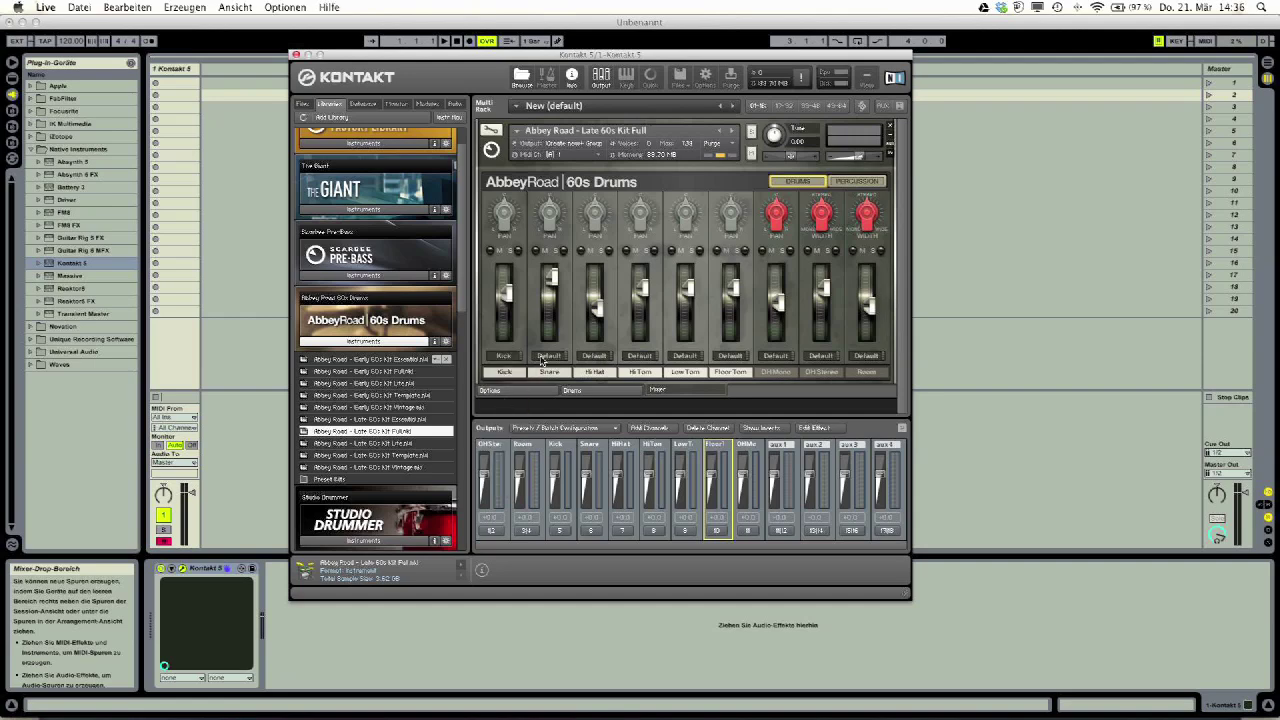
pyautogui.click(549, 357)
pyautogui.click(548, 417)
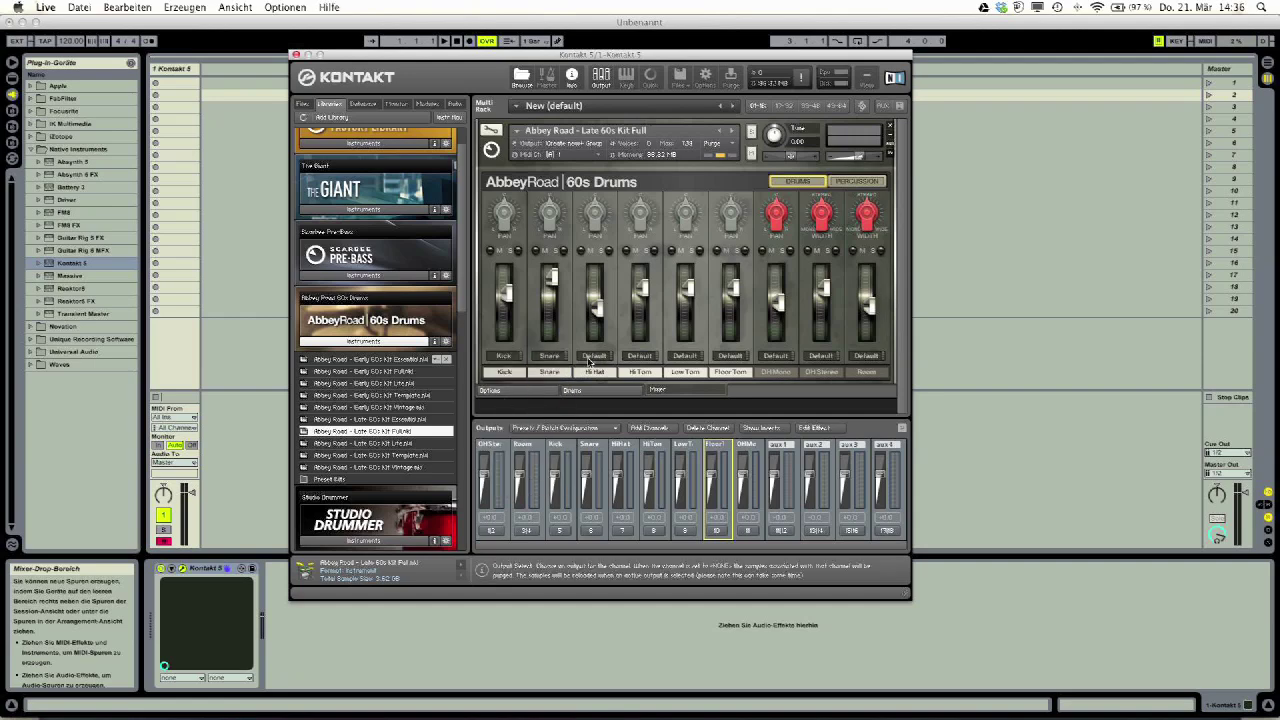
pyautogui.click(594, 357)
pyautogui.click(594, 428)
# Step: Route the kit mixer's Hi Tom, Low Tom and Floor Tom channels to the outputs HiTom, LowTom and FloorTom
pyautogui.click(640, 357)
pyautogui.click(636, 439)
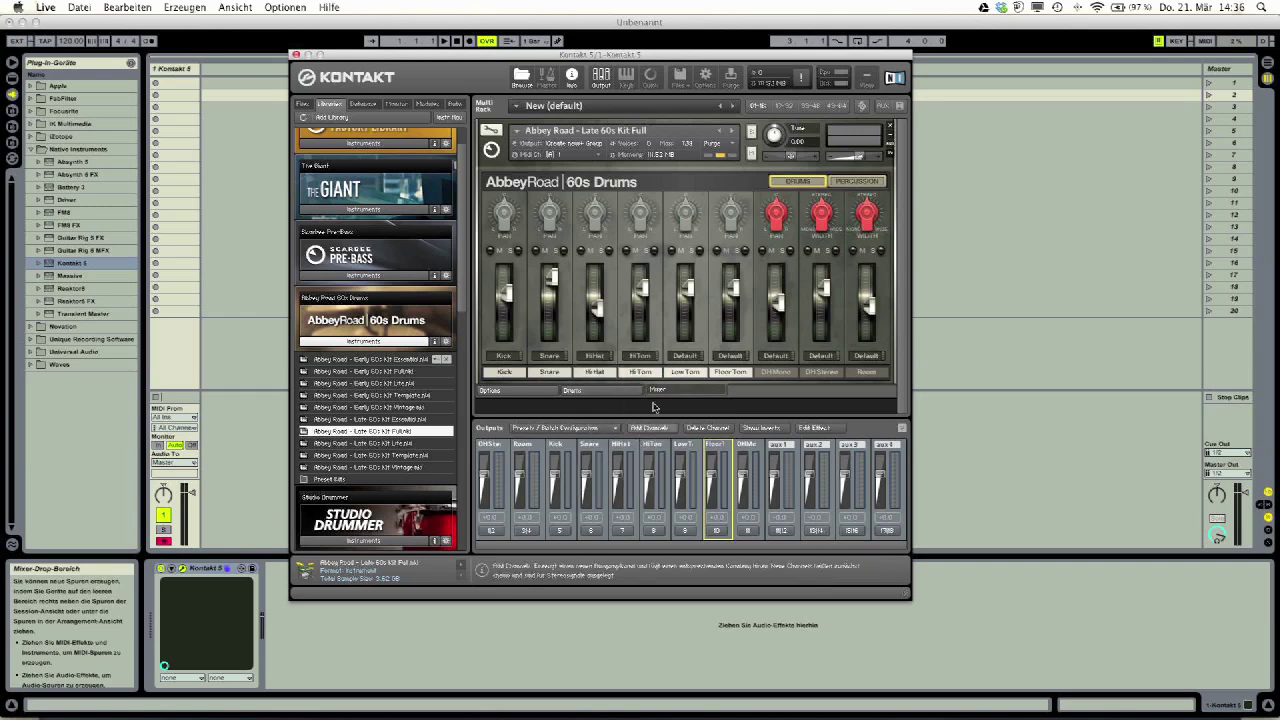
pyautogui.click(685, 357)
pyautogui.click(687, 450)
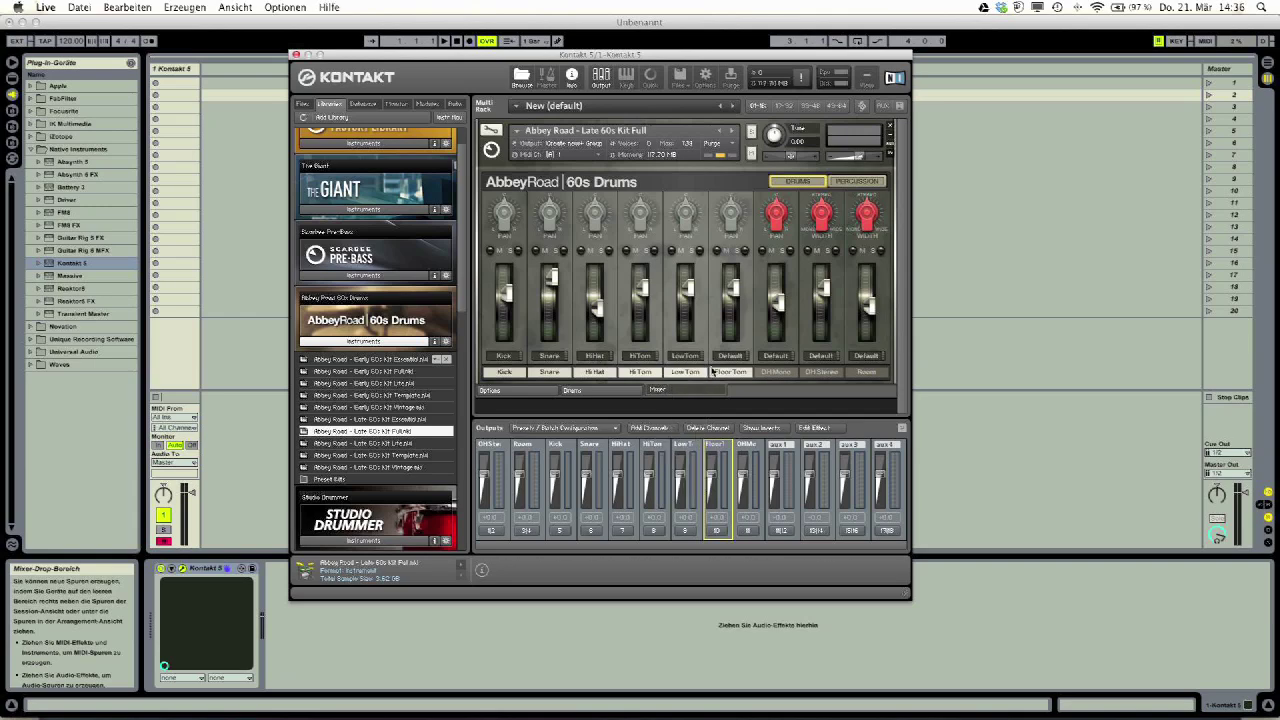
pyautogui.click(730, 357)
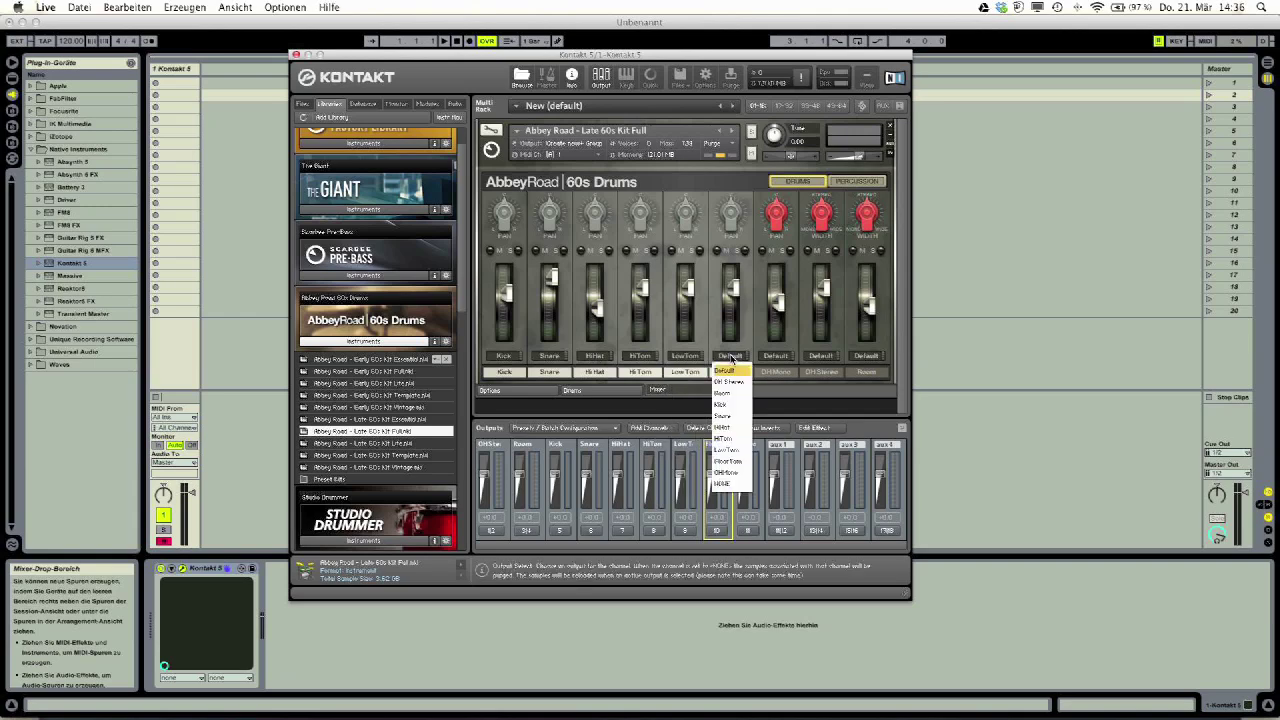
pyautogui.click(727, 461)
# Step: Route the kit mixer's OH Mono, OH Stereo and Room channels to the OHMono, OH Stereo and Room outputs
pyautogui.click(783, 361)
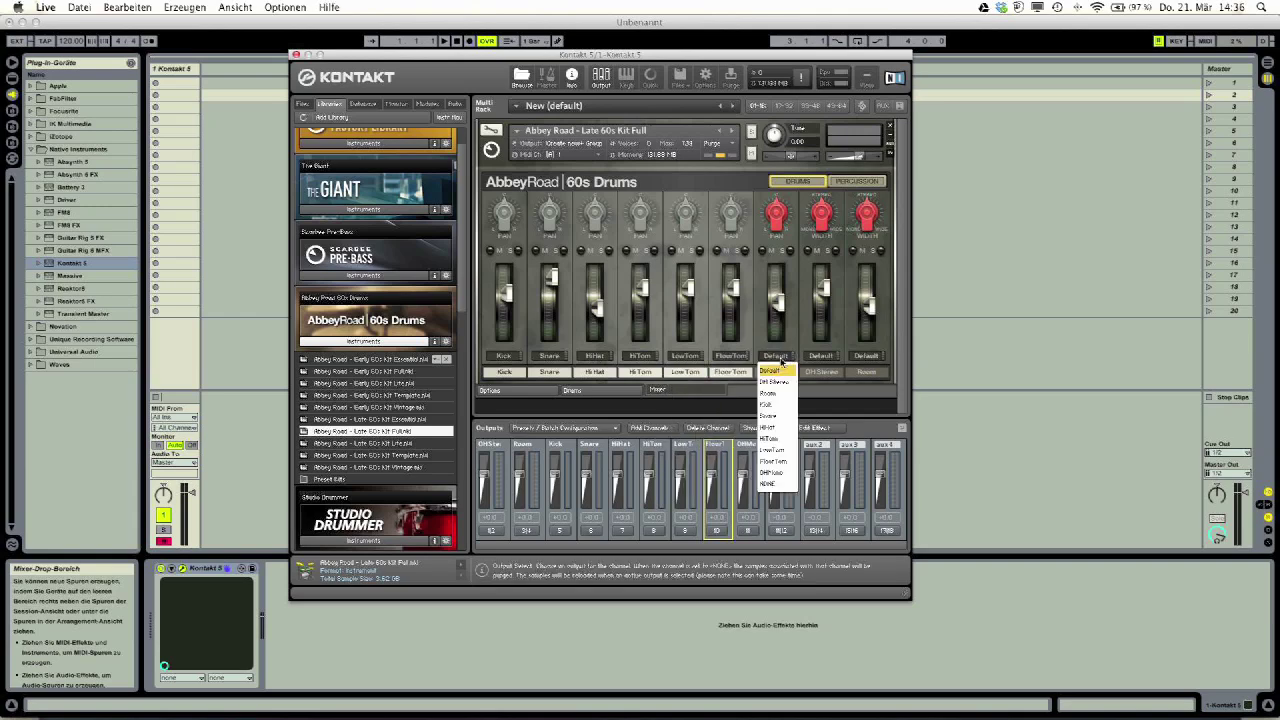
pyautogui.click(778, 474)
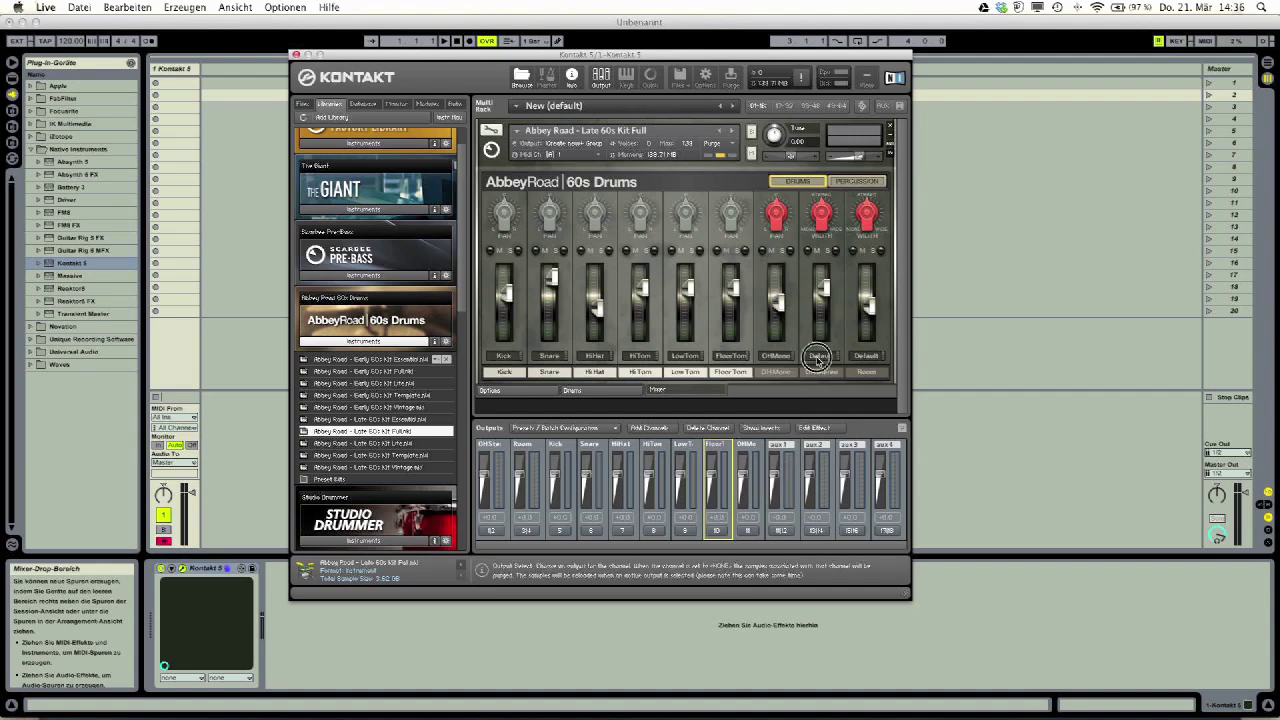
pyautogui.click(821, 357)
pyautogui.click(818, 380)
pyautogui.click(862, 357)
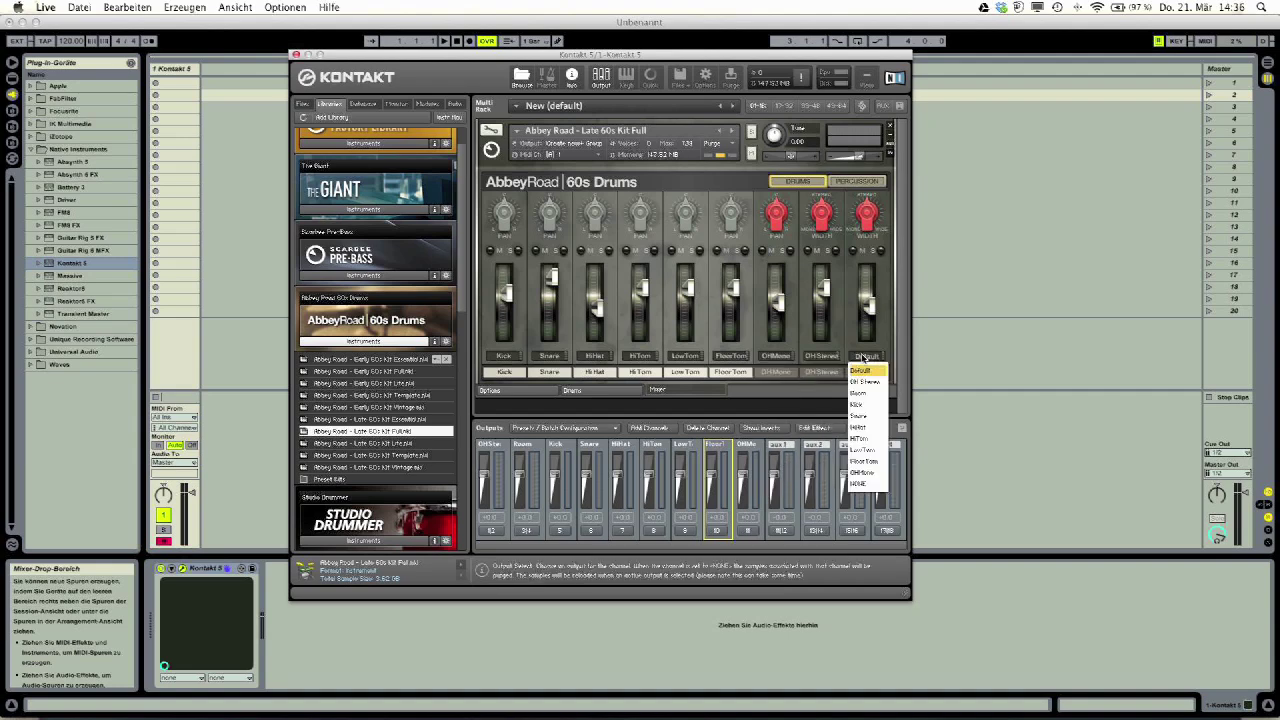
pyautogui.click(864, 399)
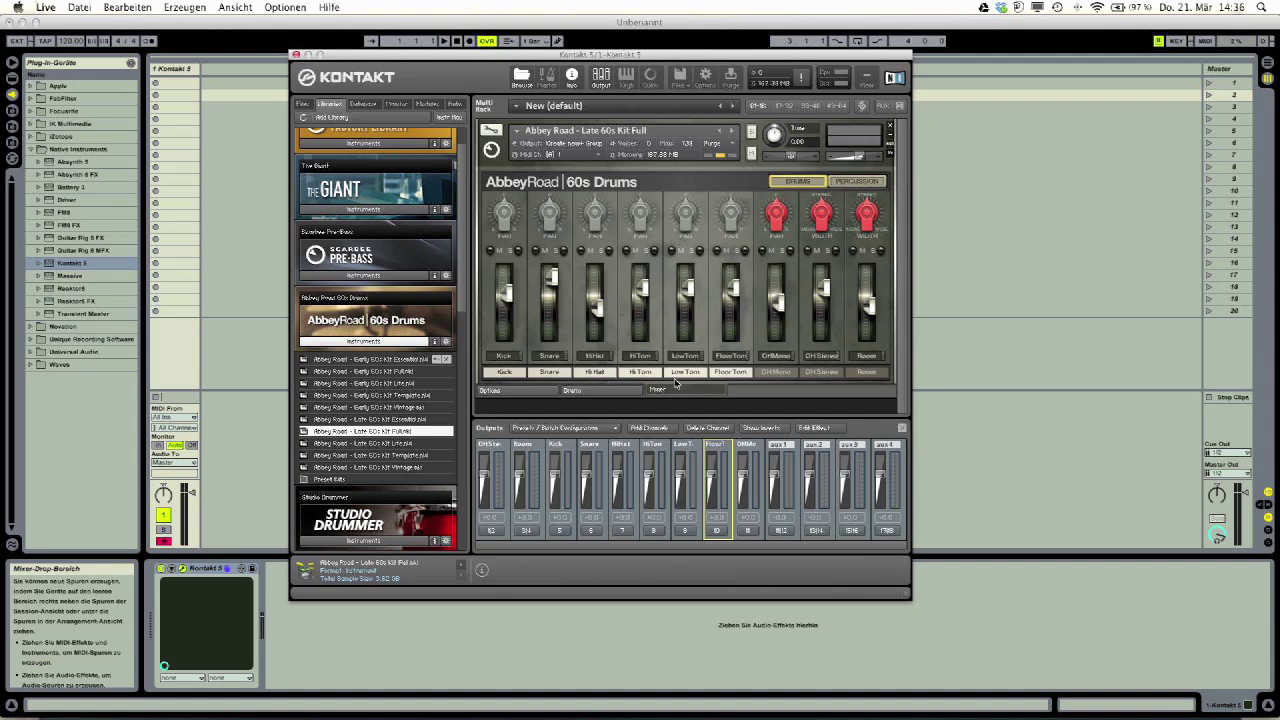
# Step: Audition the kick, snare, both rack toms and floor tom on the drum kit view to check the output channel meters
pyautogui.click(573, 390)
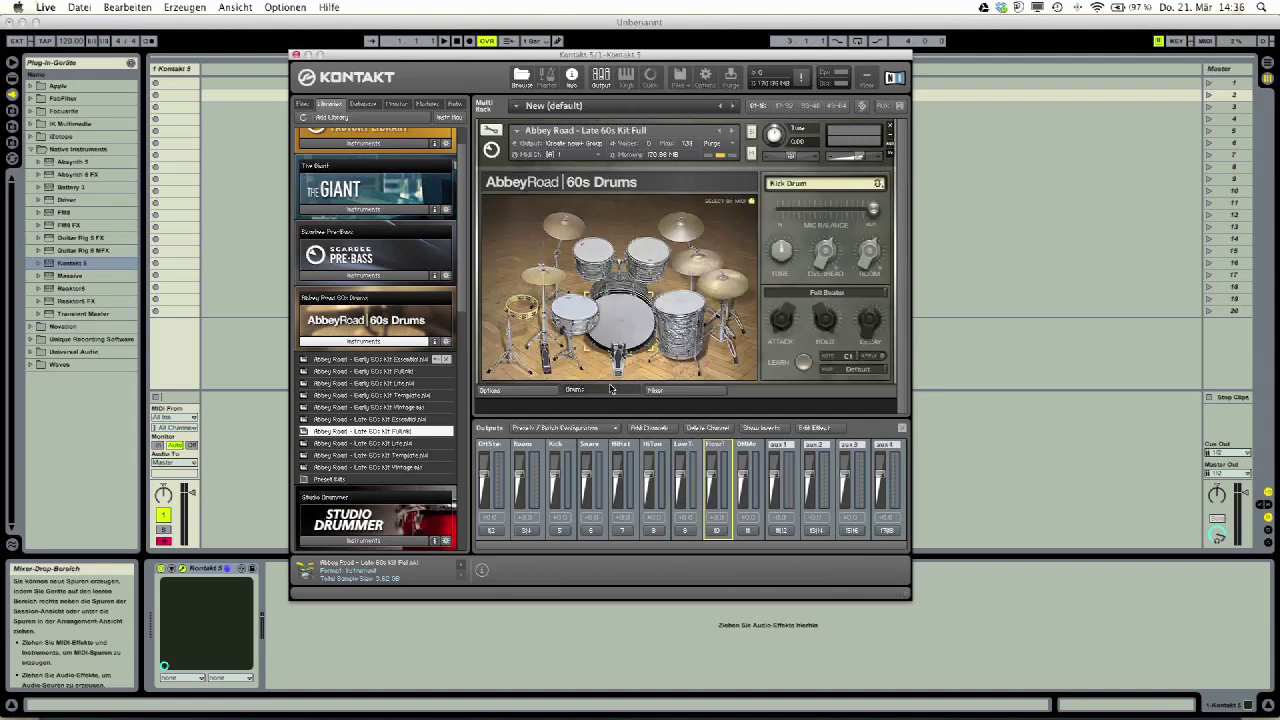
pyautogui.click(618, 328)
pyautogui.click(576, 310)
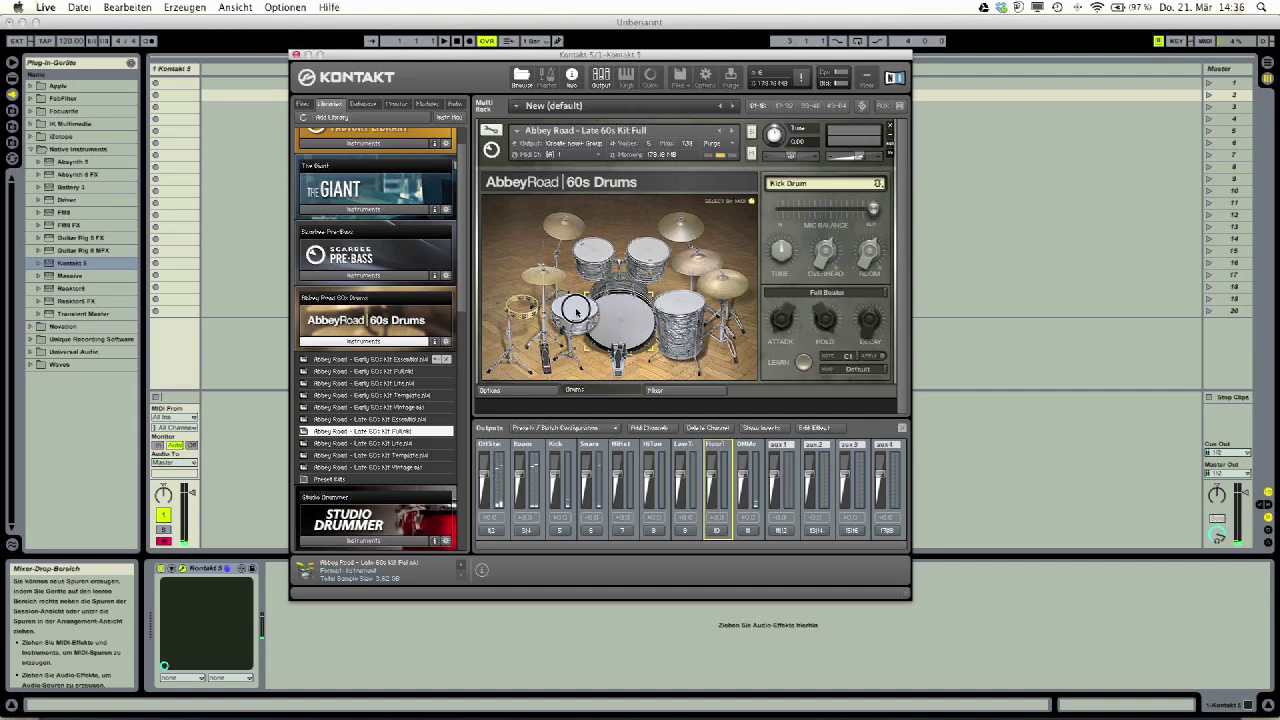
pyautogui.click(576, 310)
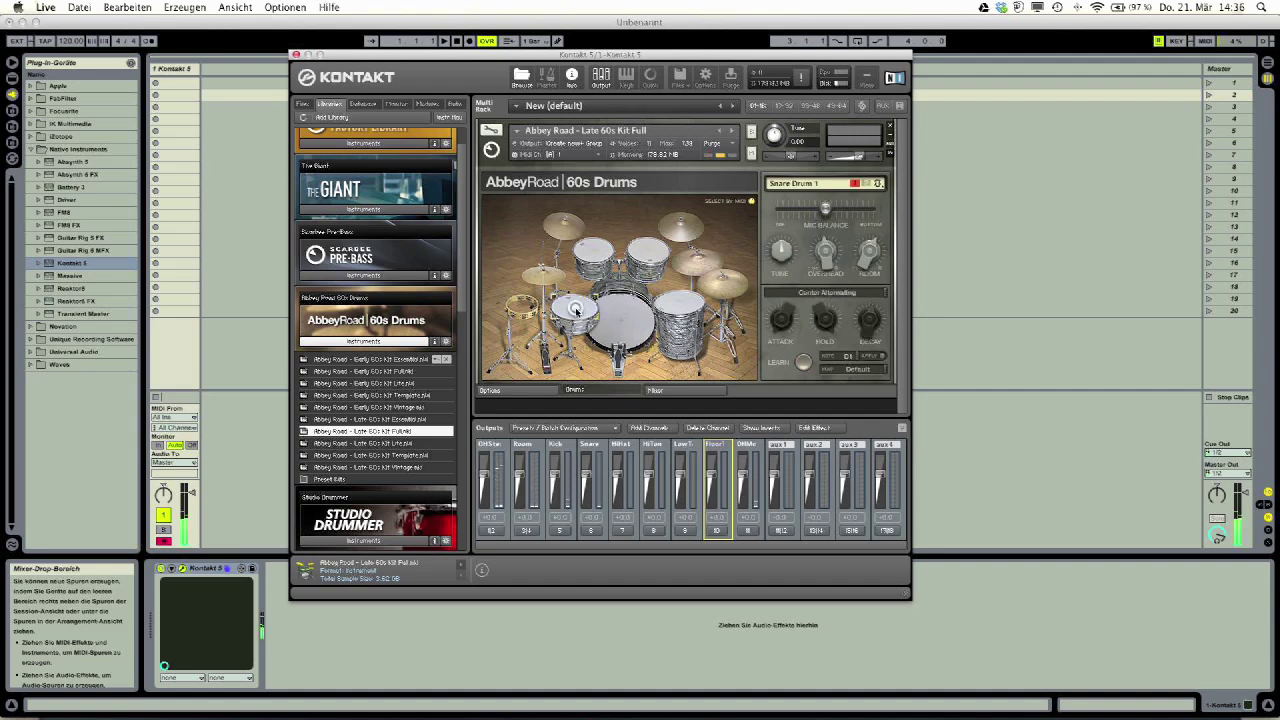
pyautogui.click(596, 254)
pyautogui.click(648, 254)
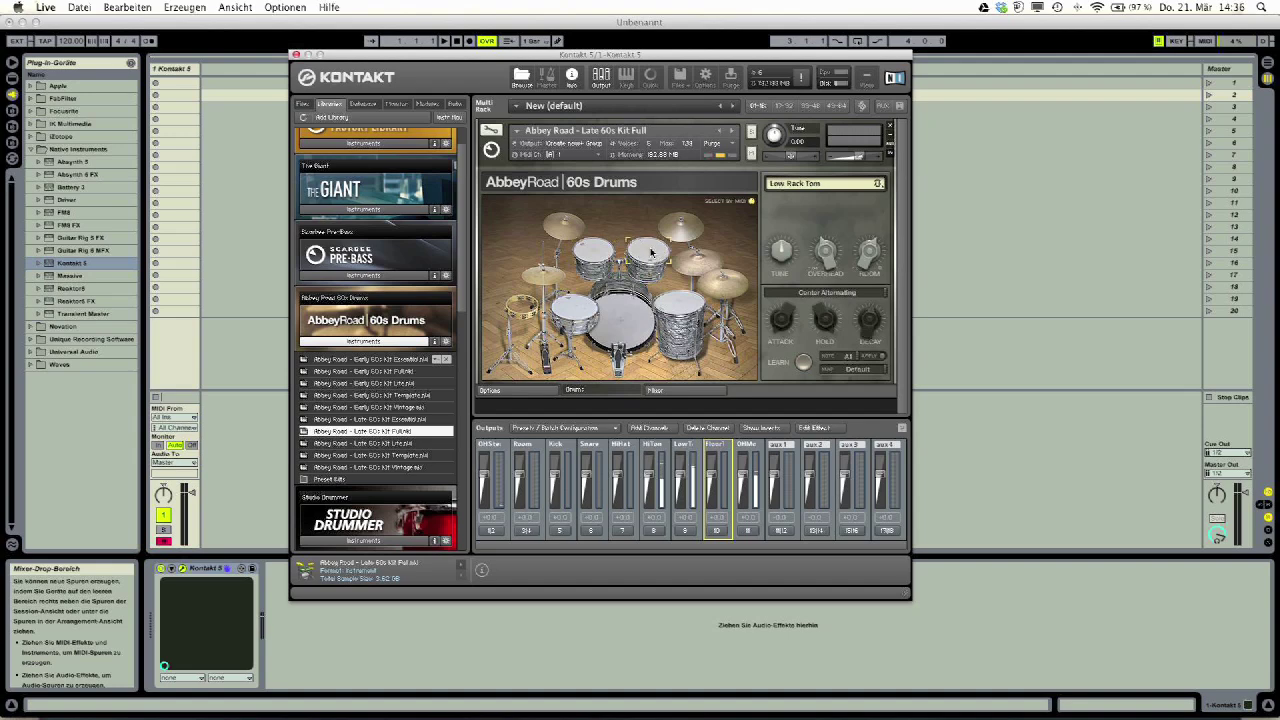
pyautogui.click(680, 313)
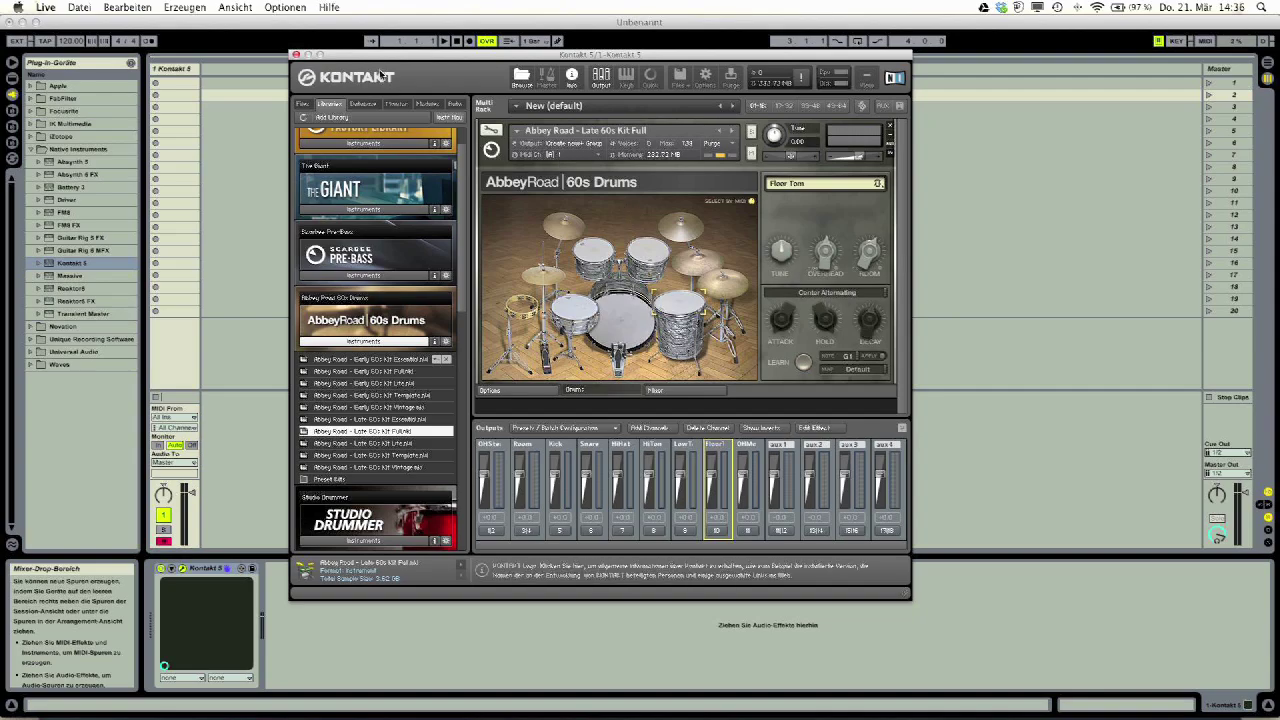
# Step: Move the Kontakt window clear of the session tracks and select the Kontakt 5 track
pyautogui.moveTo(368, 53); pyautogui.dragTo(825, 24)
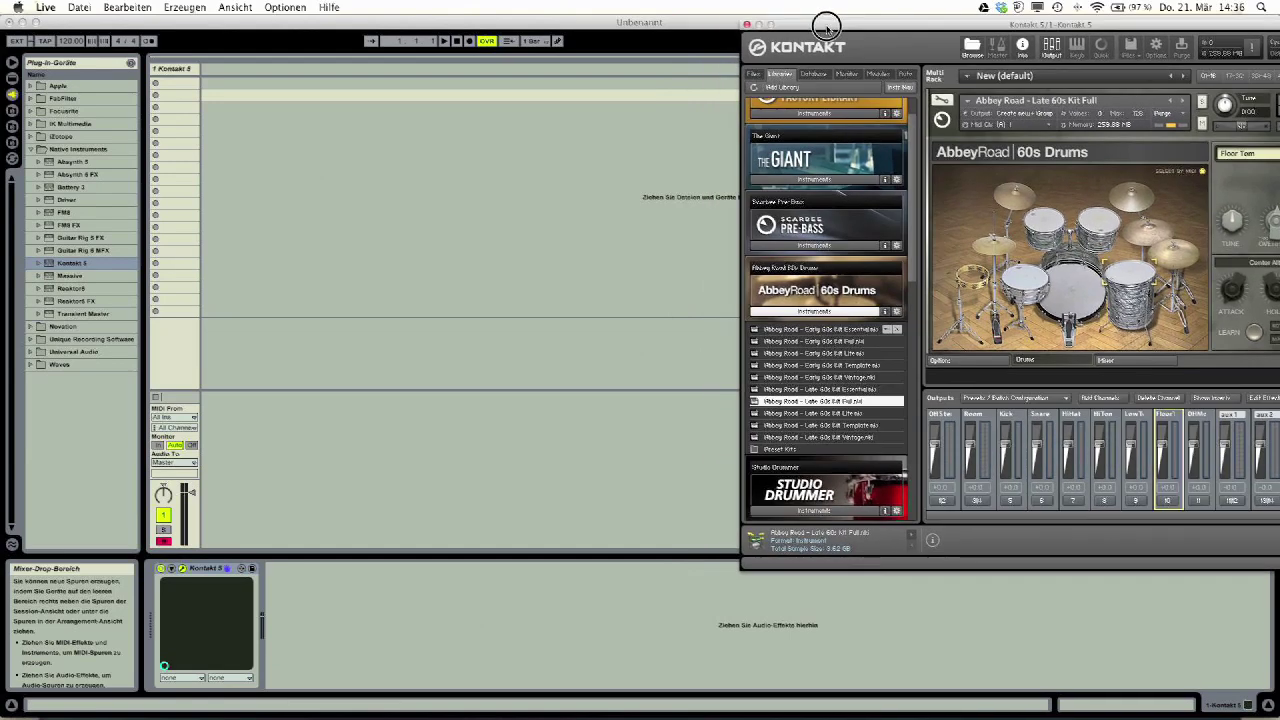
pyautogui.click(466, 228)
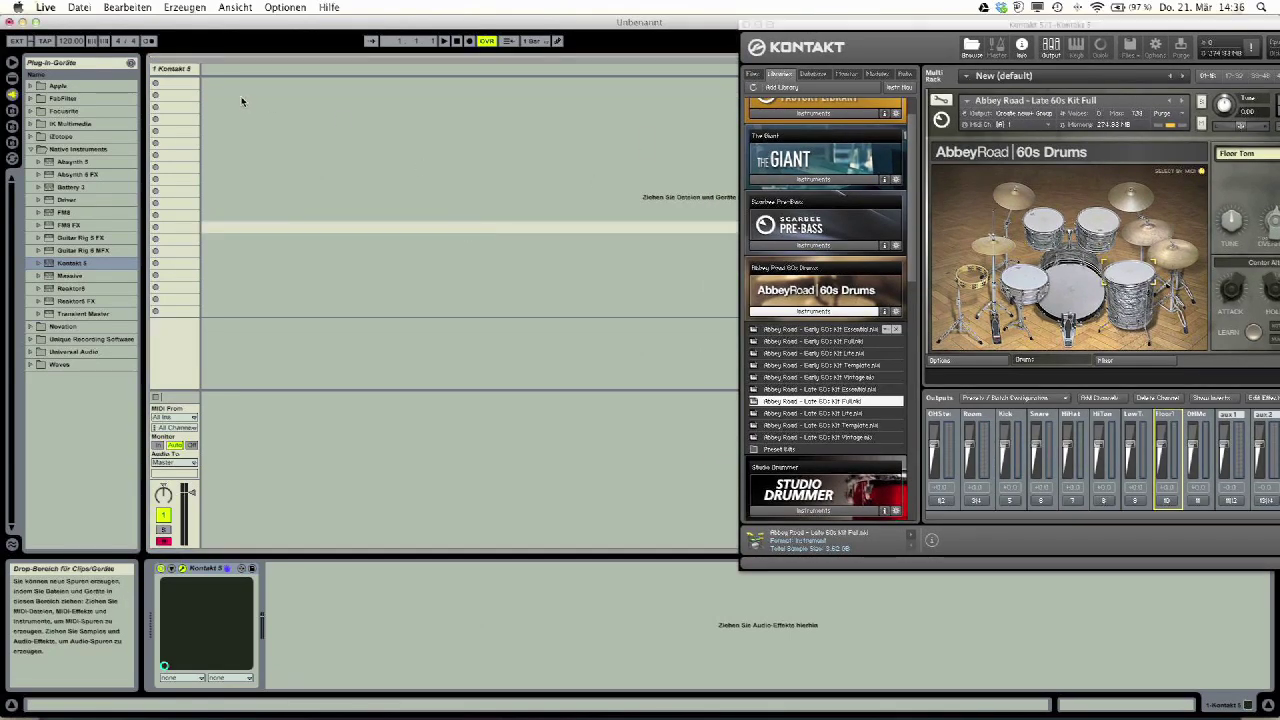
pyautogui.click(175, 227)
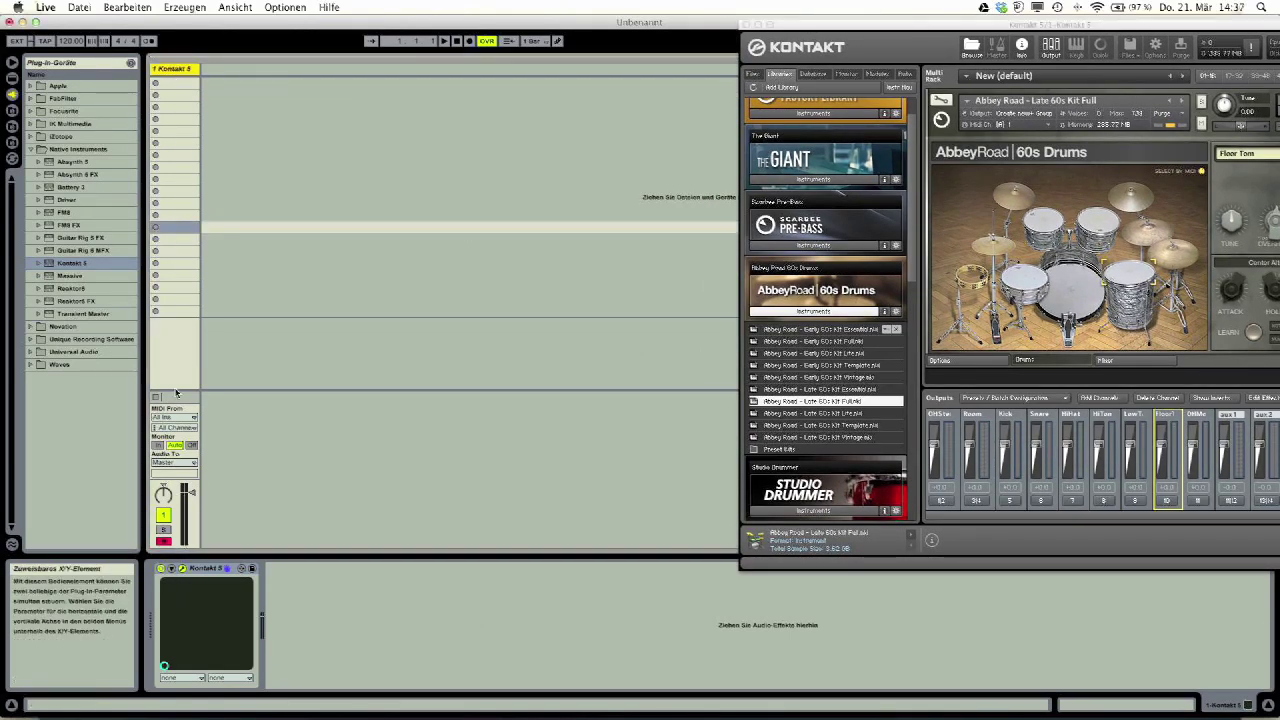
pyautogui.moveTo(848, 30); pyautogui.dragTo(656, 26)
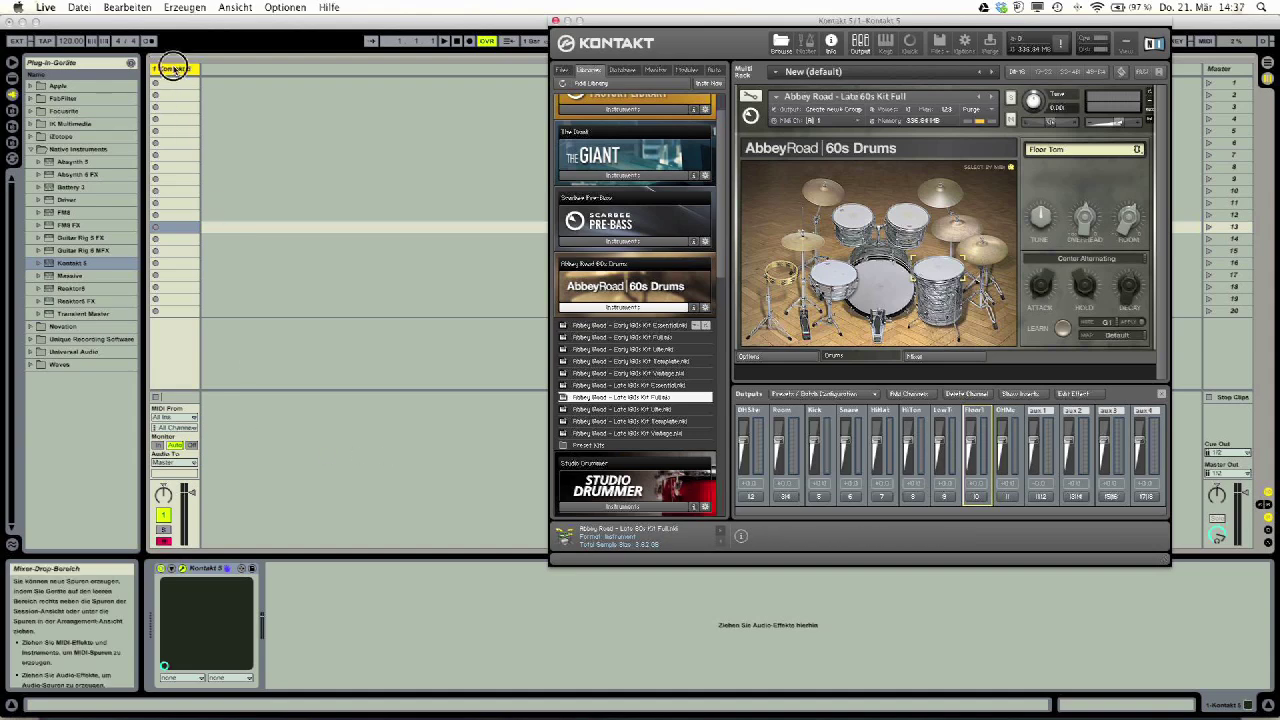
pyautogui.click(174, 69)
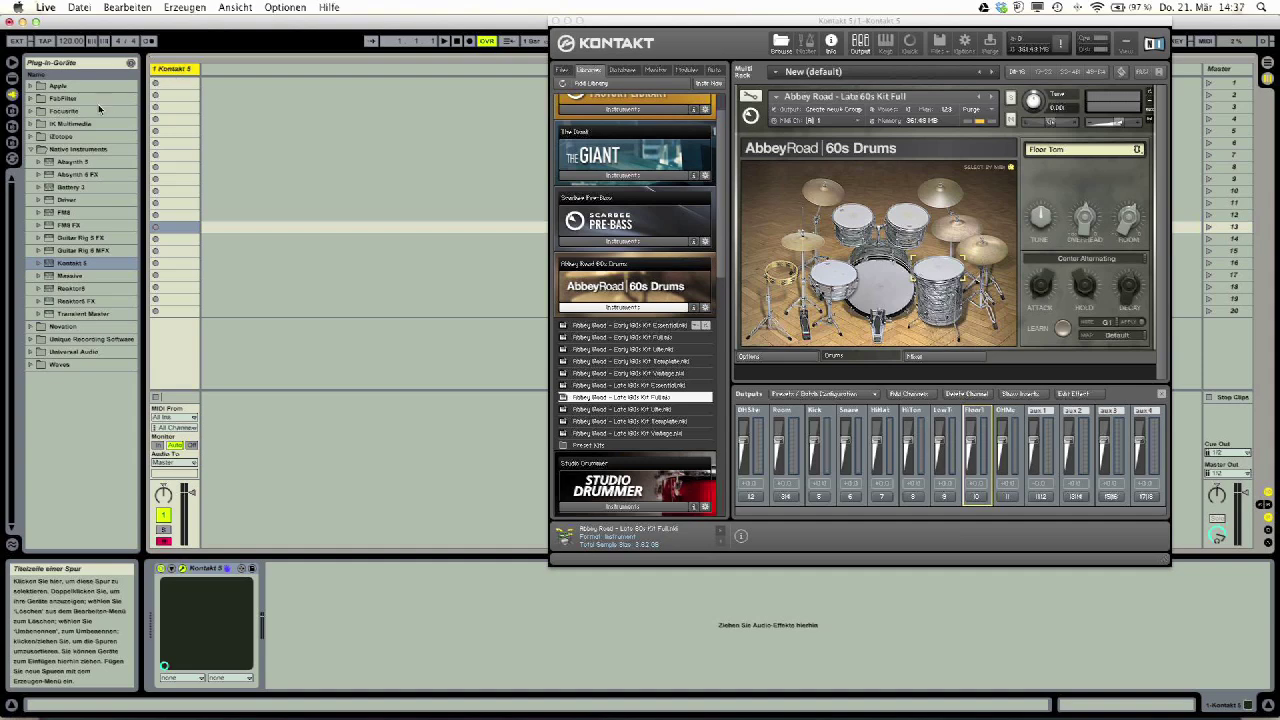
# Step: Create a new MIDI track beside the Kontakt 5 track and load the External Instrument device onto it
pyautogui.click(12, 78)
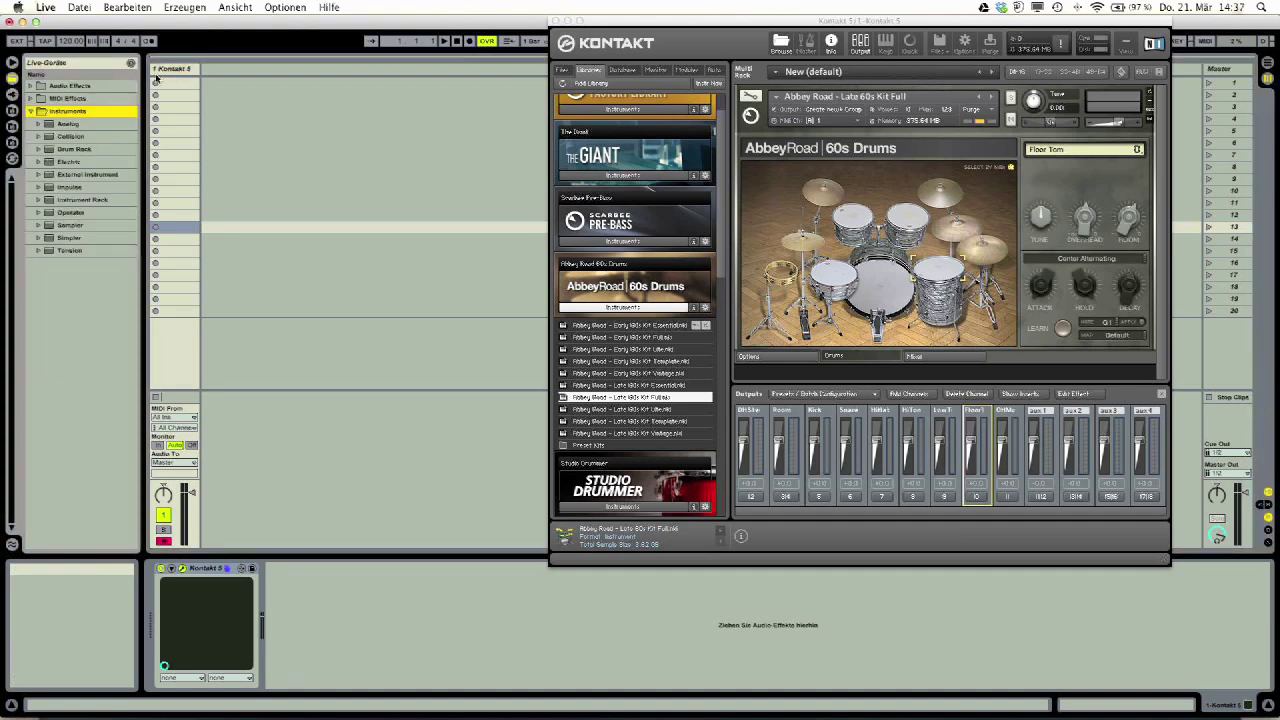
pyautogui.click(78, 8)
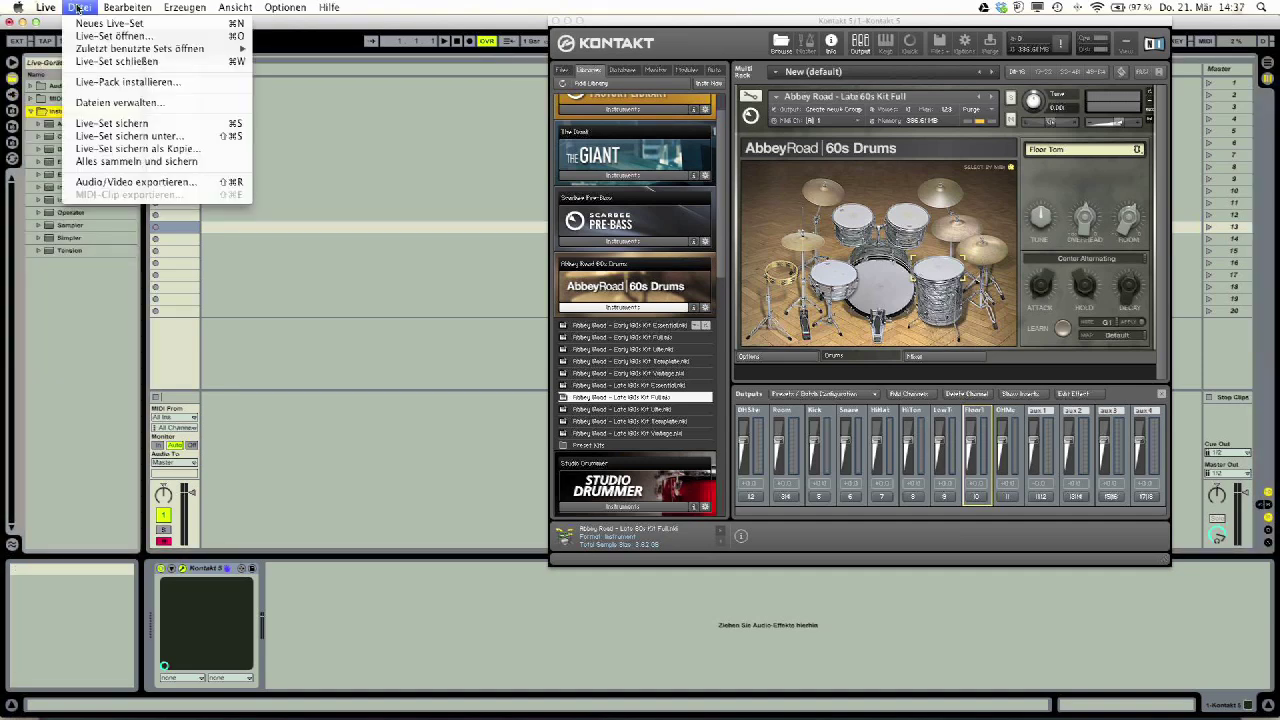
pyautogui.moveTo(185, 8)
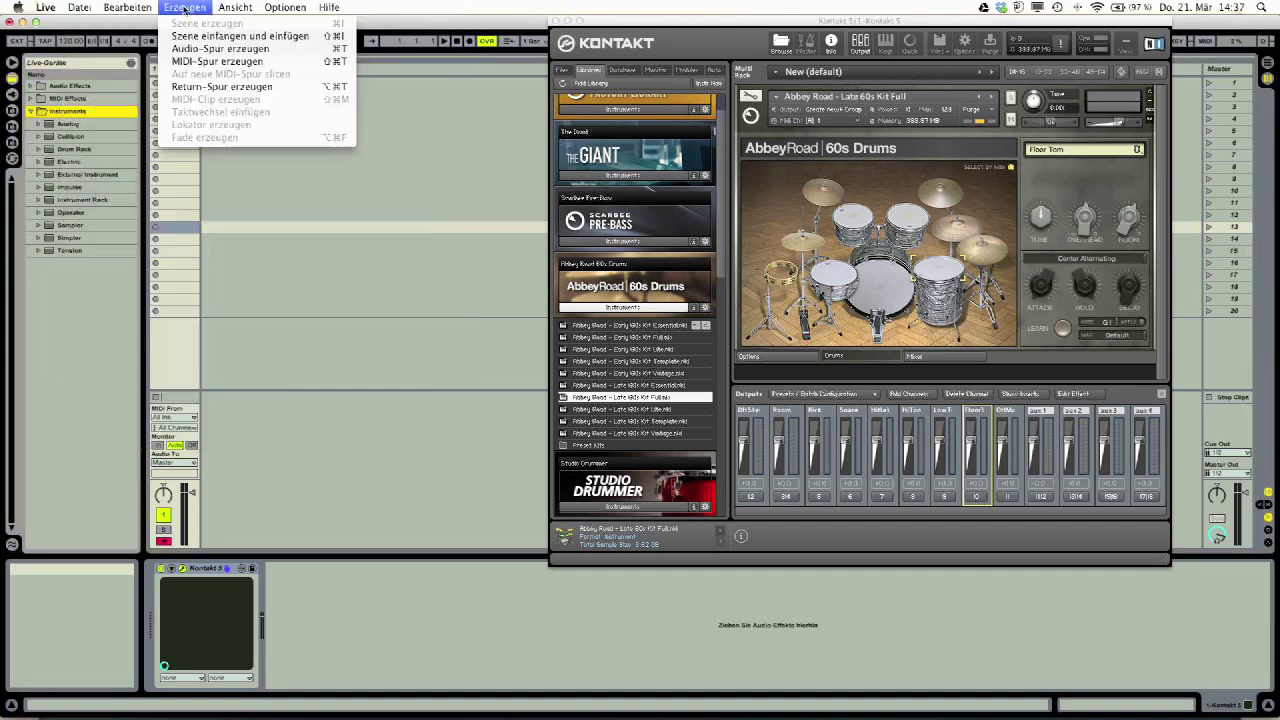
pyautogui.click(198, 62)
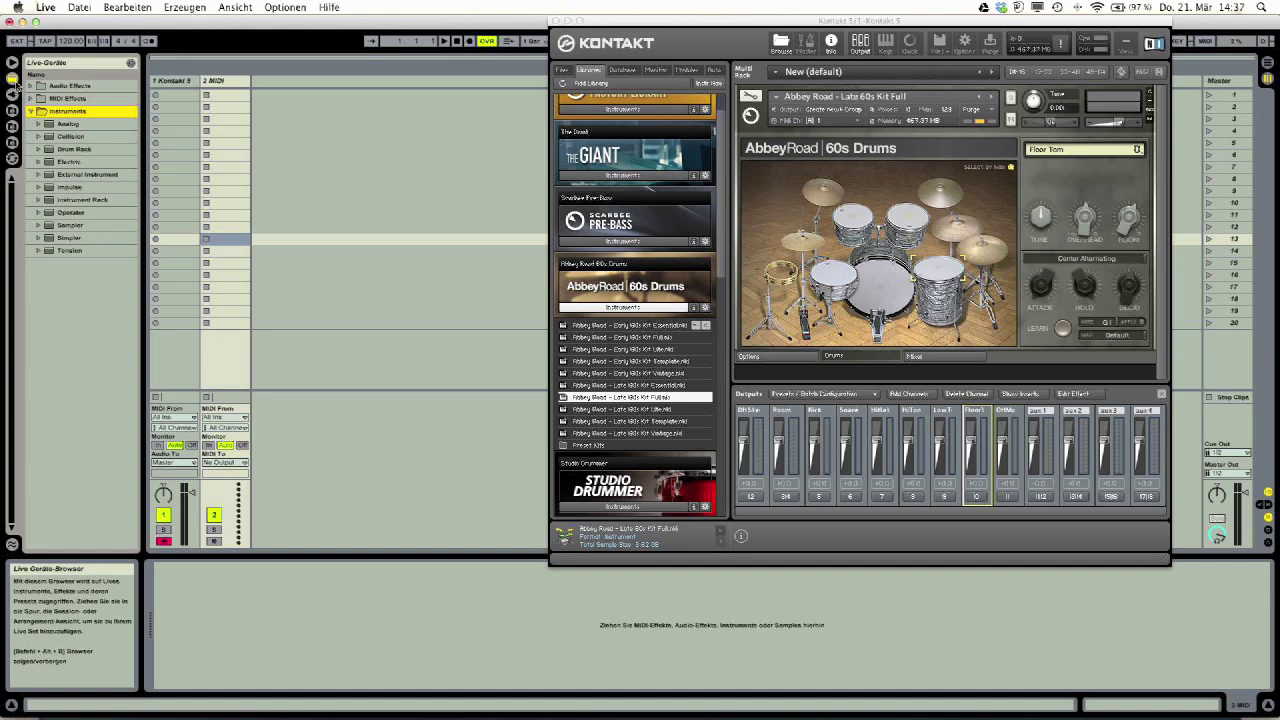
pyautogui.click(47, 174)
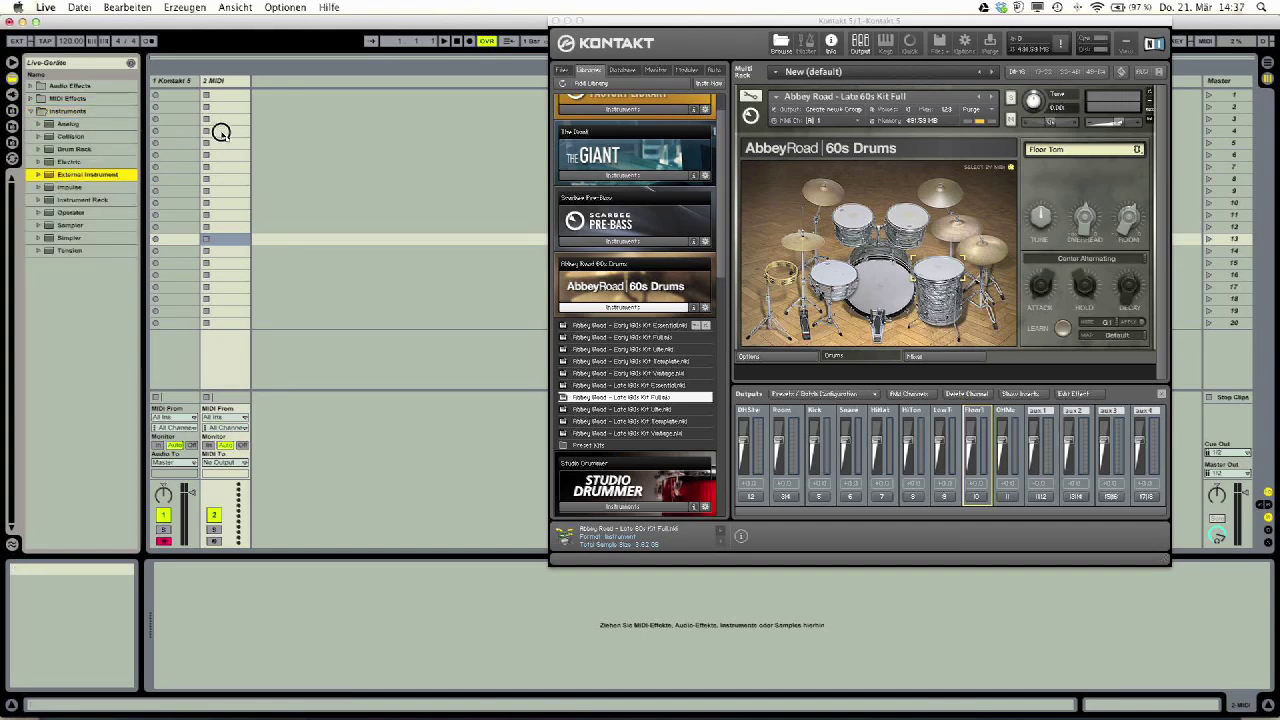
pyautogui.moveTo(221, 132); pyautogui.dragTo(226, 136)
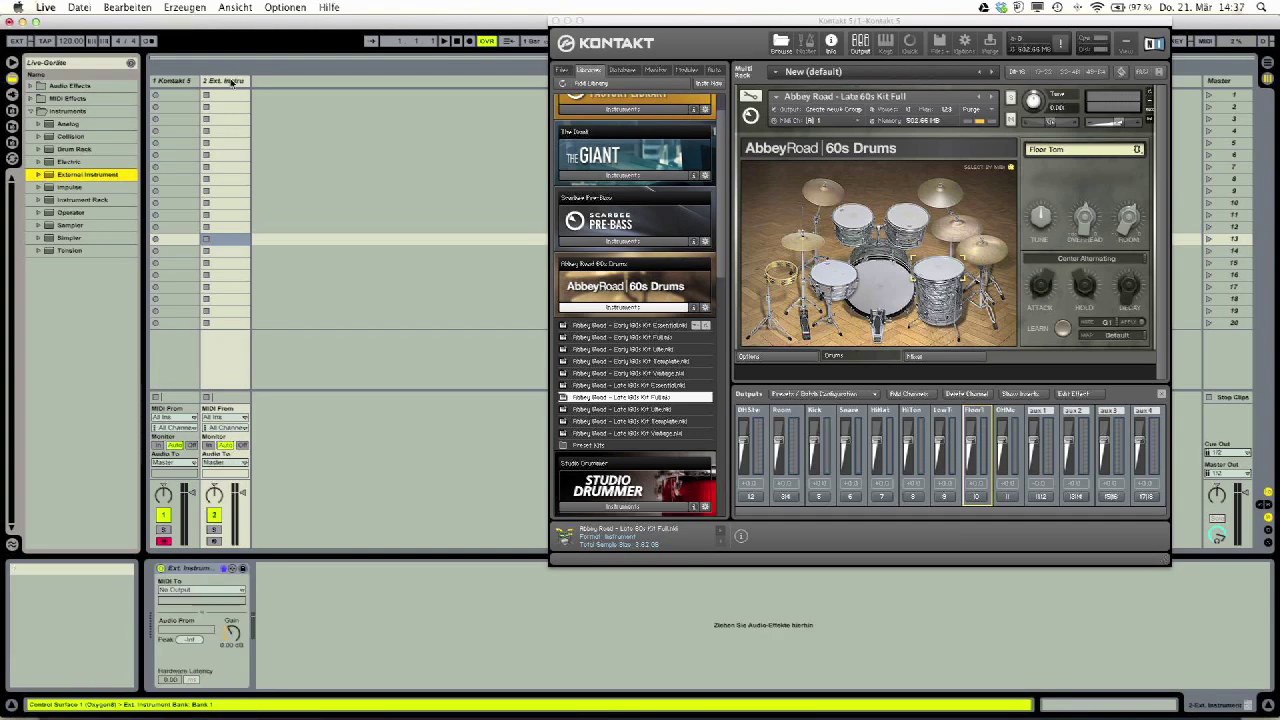
# Step: Duplicate the External Instrument track until tracks 2 to 10 each hold one, moving the Kontakt window out of the way
pyautogui.click(231, 82)
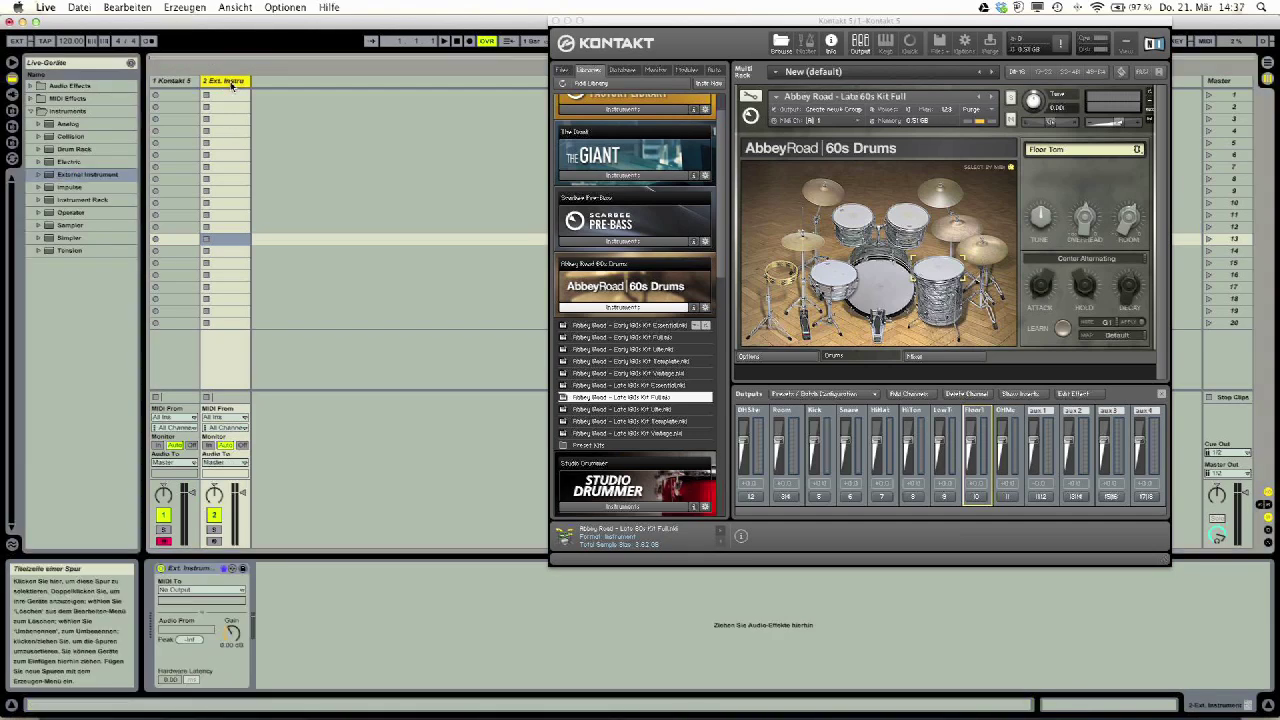
pyautogui.press('super+d')
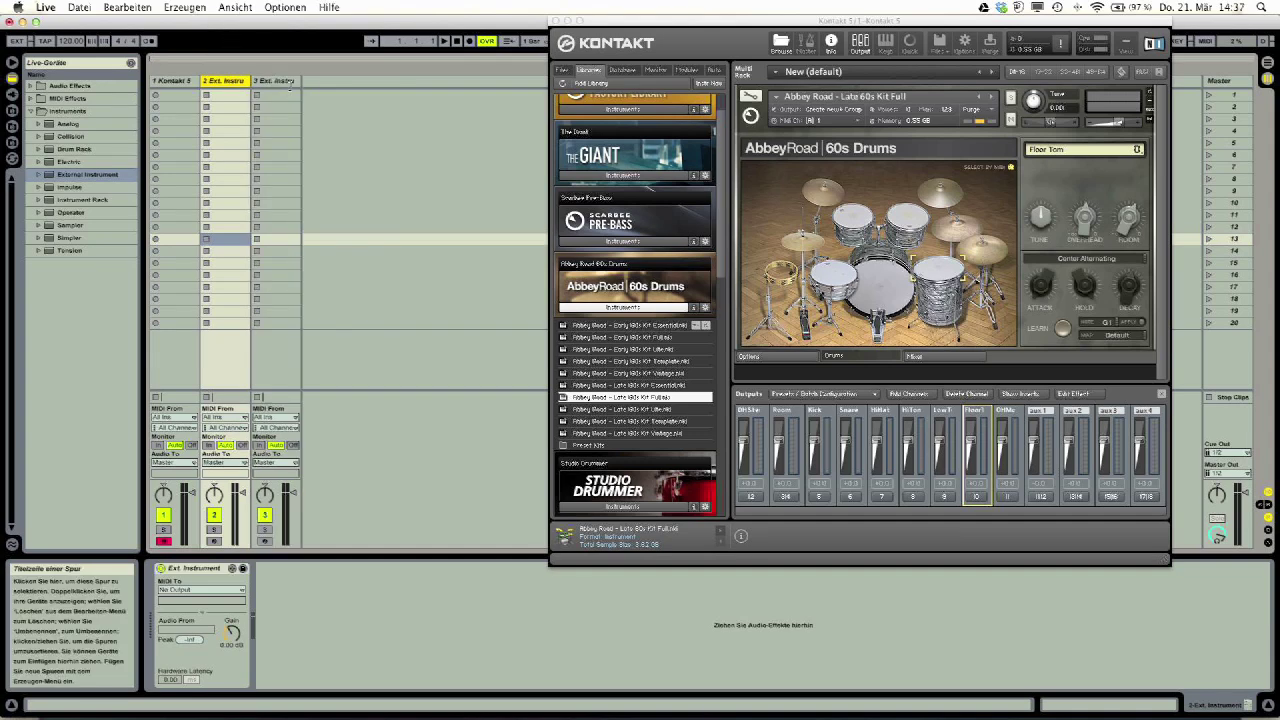
pyautogui.press('super+d')
pyautogui.press('super+d')
pyautogui.press('super+d')
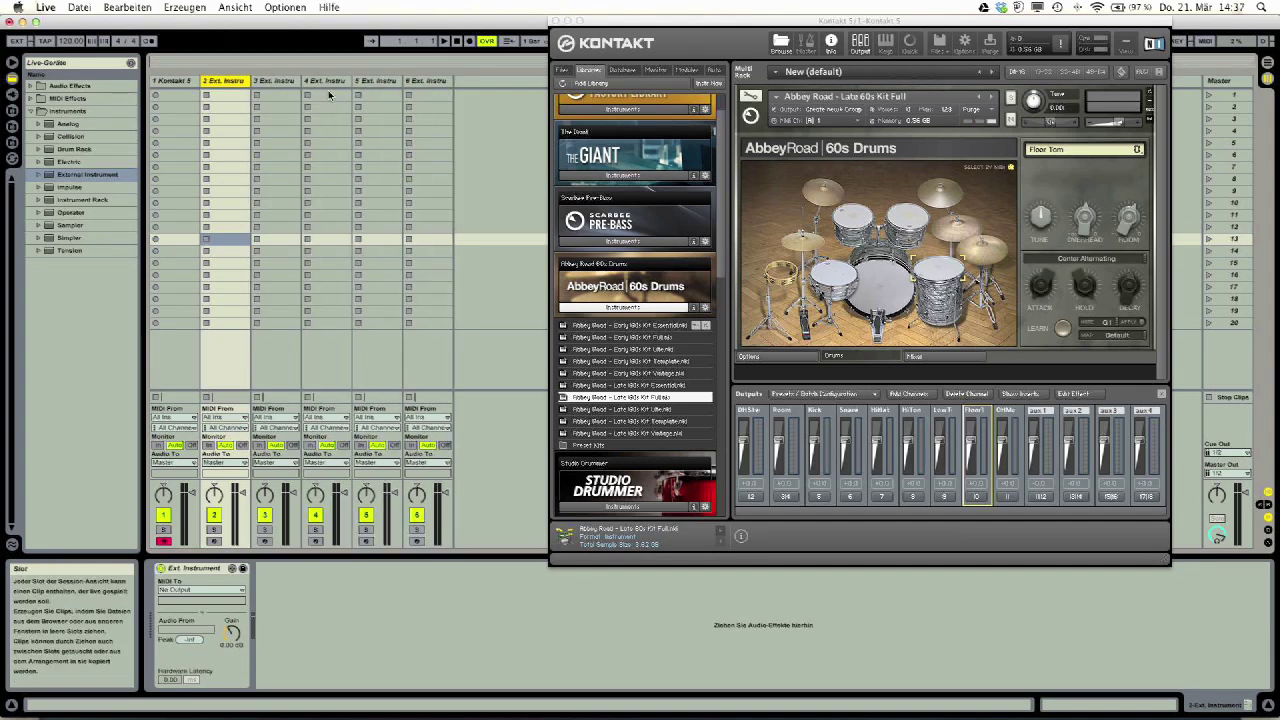
pyautogui.press('super+d')
pyautogui.press('super+d')
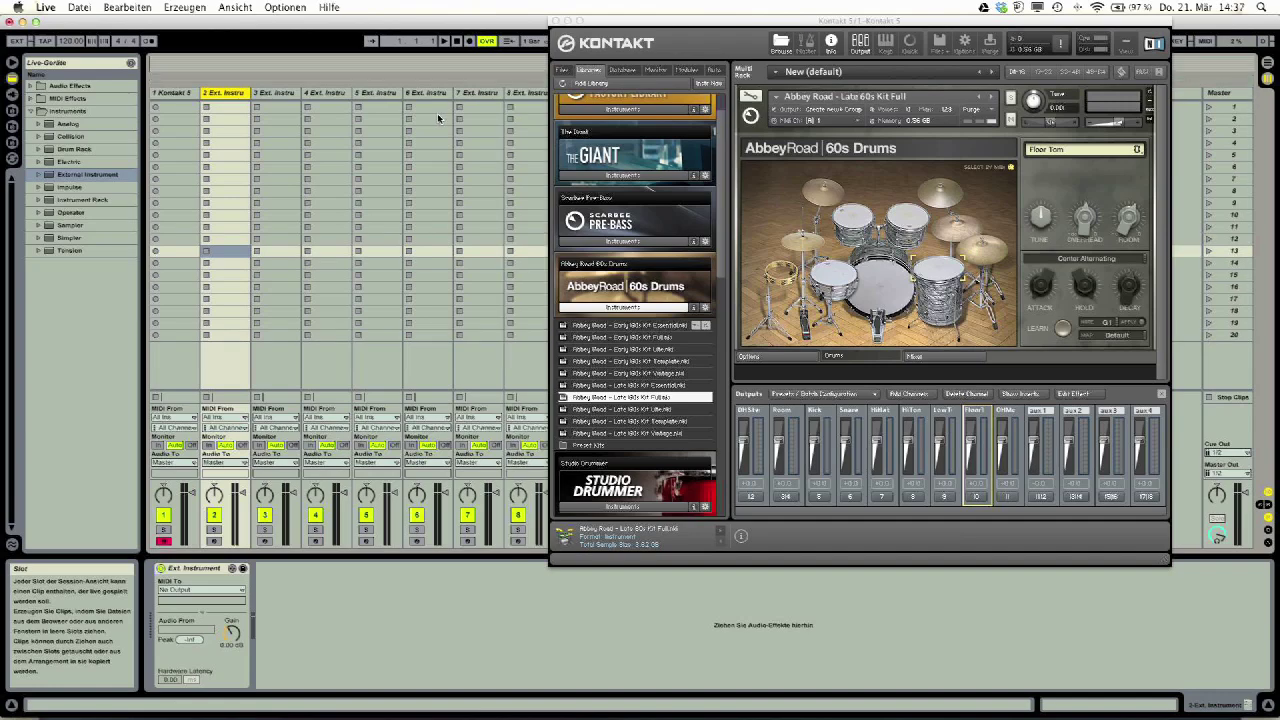
pyautogui.moveTo(608, 15); pyautogui.dragTo(802, 13)
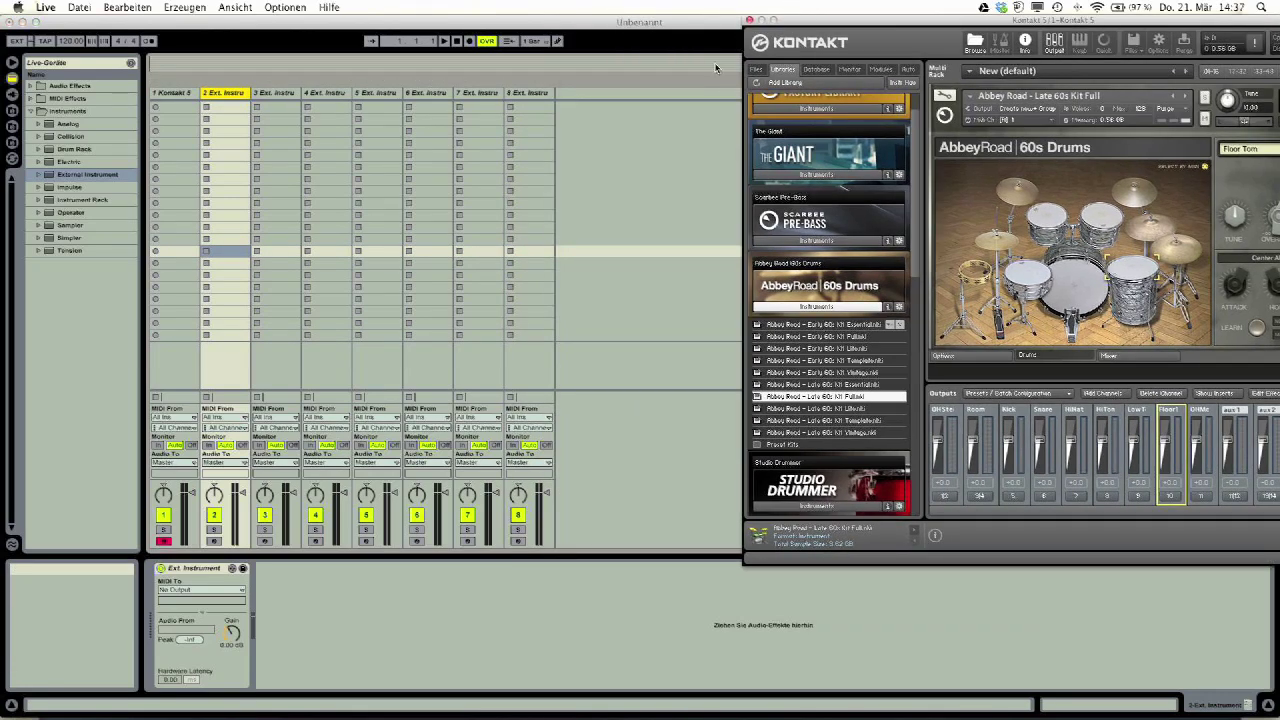
pyautogui.click(592, 96)
pyautogui.press('super+d')
pyautogui.press('super+d')
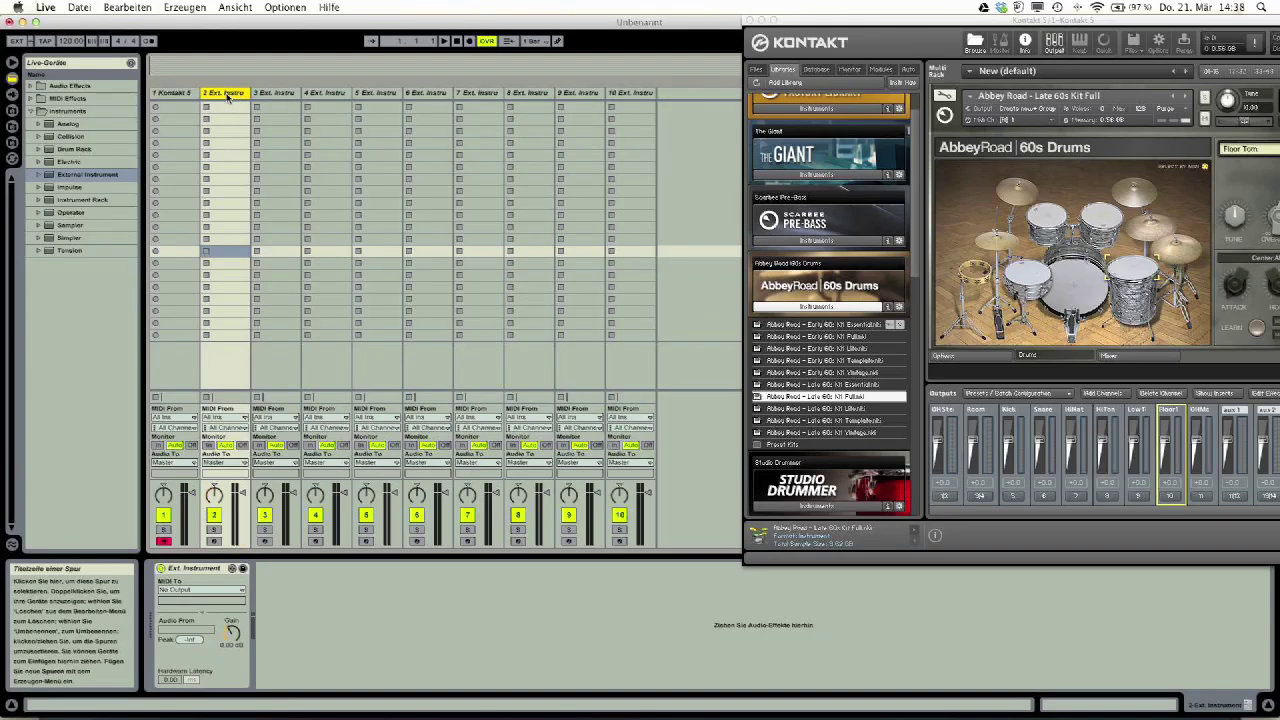
# Step: Reposition the Kontakt window beside the ten tracks and select the Kontakt 5 track again
pyautogui.moveTo(801, 19)
pyautogui.mouseDown()
pyautogui.moveTo(752, 19)
pyautogui.moveTo(778, 18)
pyautogui.mouseUp()
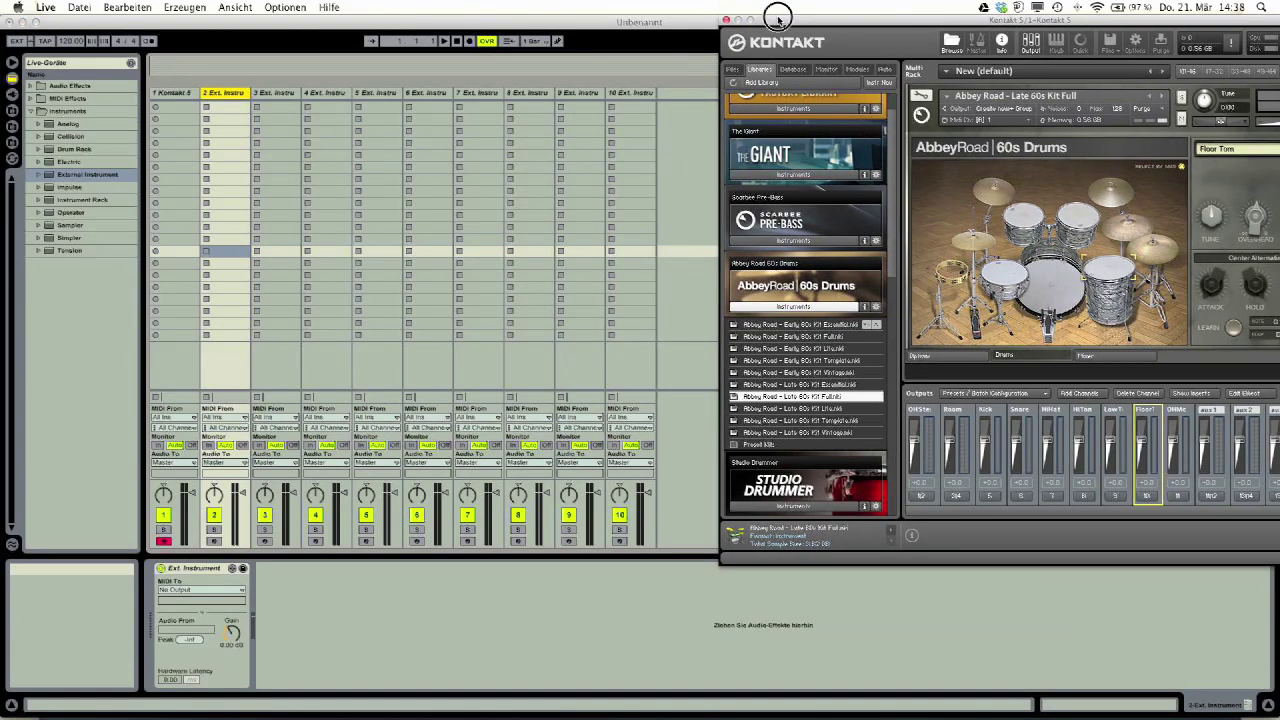
pyautogui.click(184, 94)
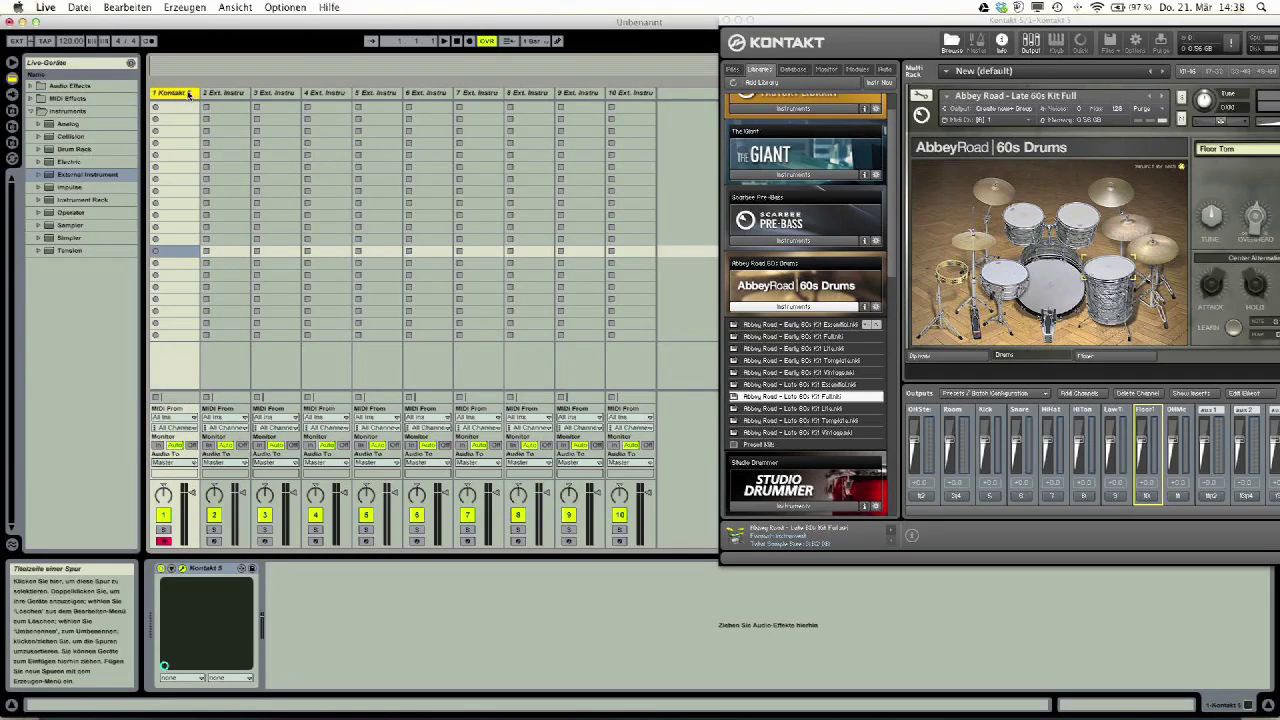
# Step: Name the nine tracks OH Stereo, Room, Kick, Snare, HiHat, HiTom, LowTom, FloorTom and OHMono, and move the Kontakt window aside
pyautogui.press('super+r')
pyautogui.write('D')
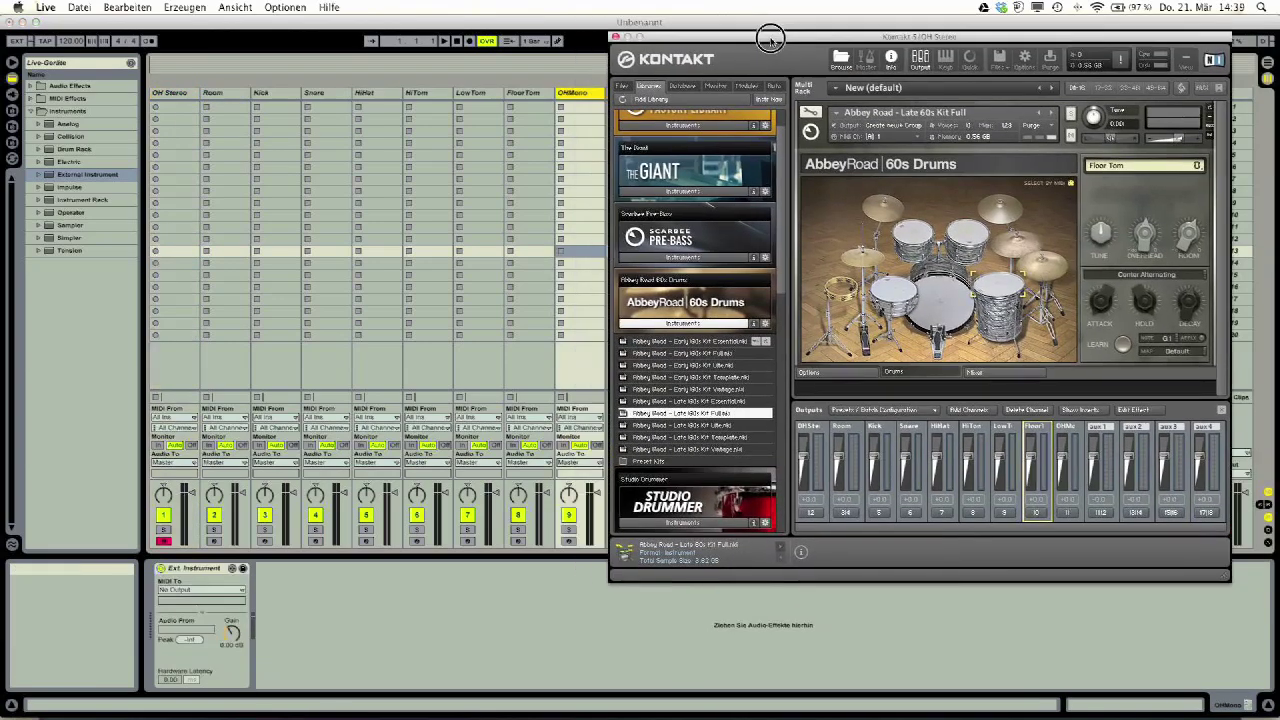
pyautogui.moveTo(766, 34); pyautogui.dragTo(806, 22)
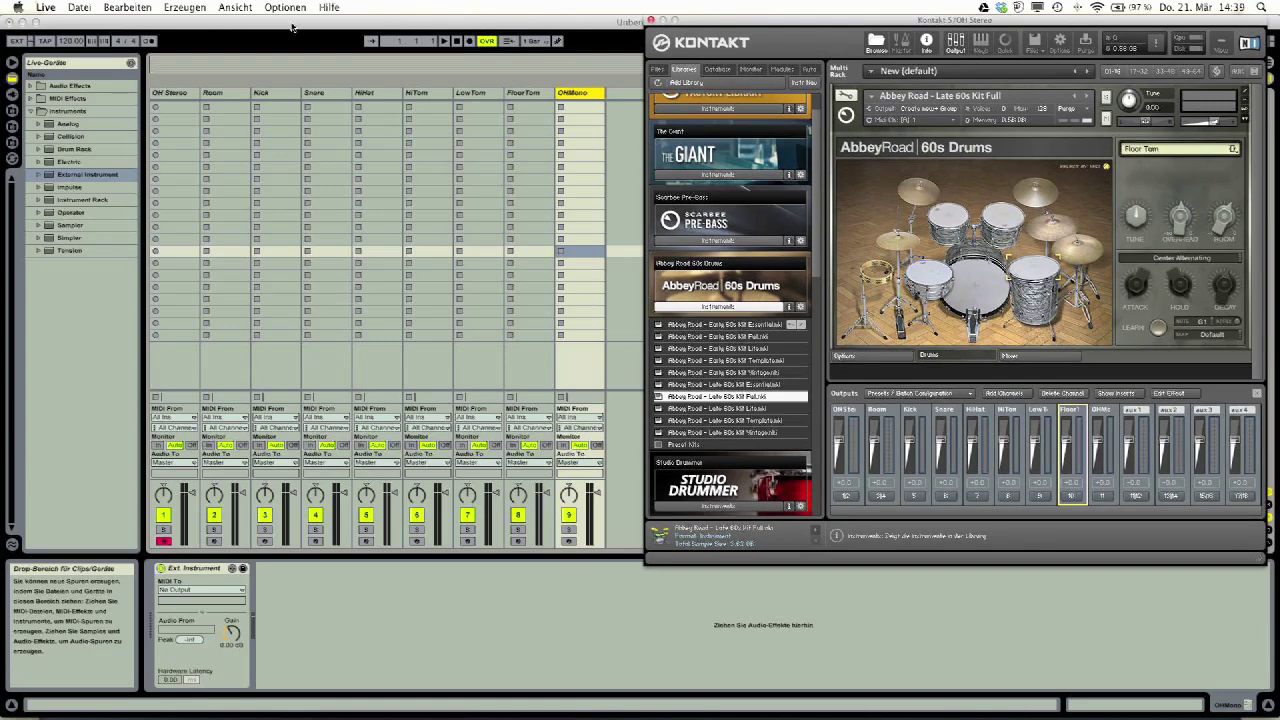
# Step: Send the Room track's External Instrument MIDI to OH Stereo, with its audio coming from 3/4-Kontakt 5
pyautogui.click(176, 95)
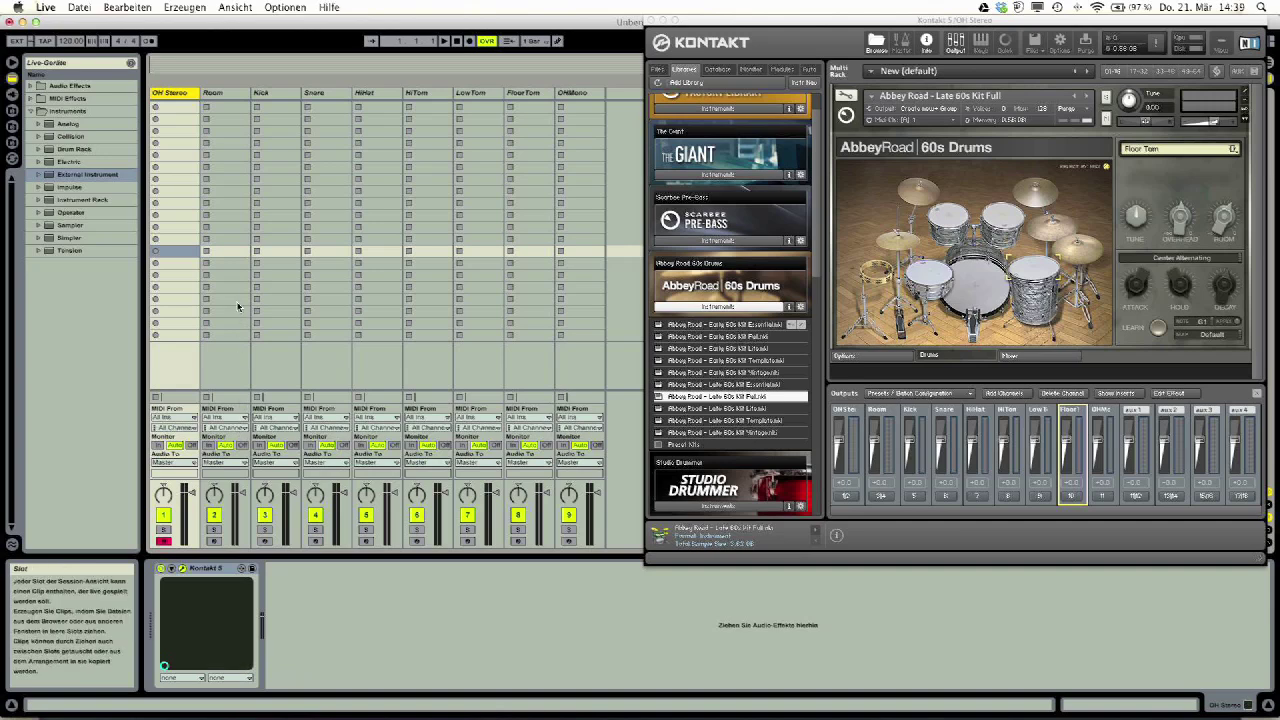
pyautogui.click(228, 97)
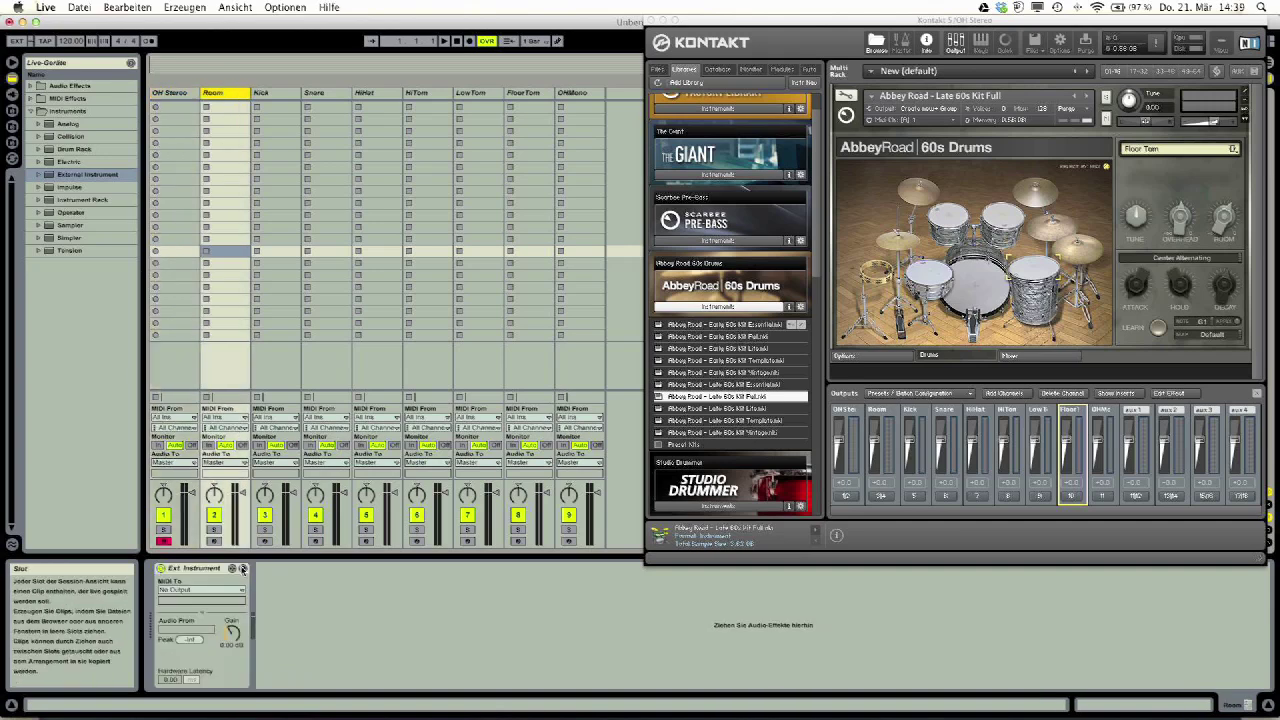
pyautogui.click(190, 592)
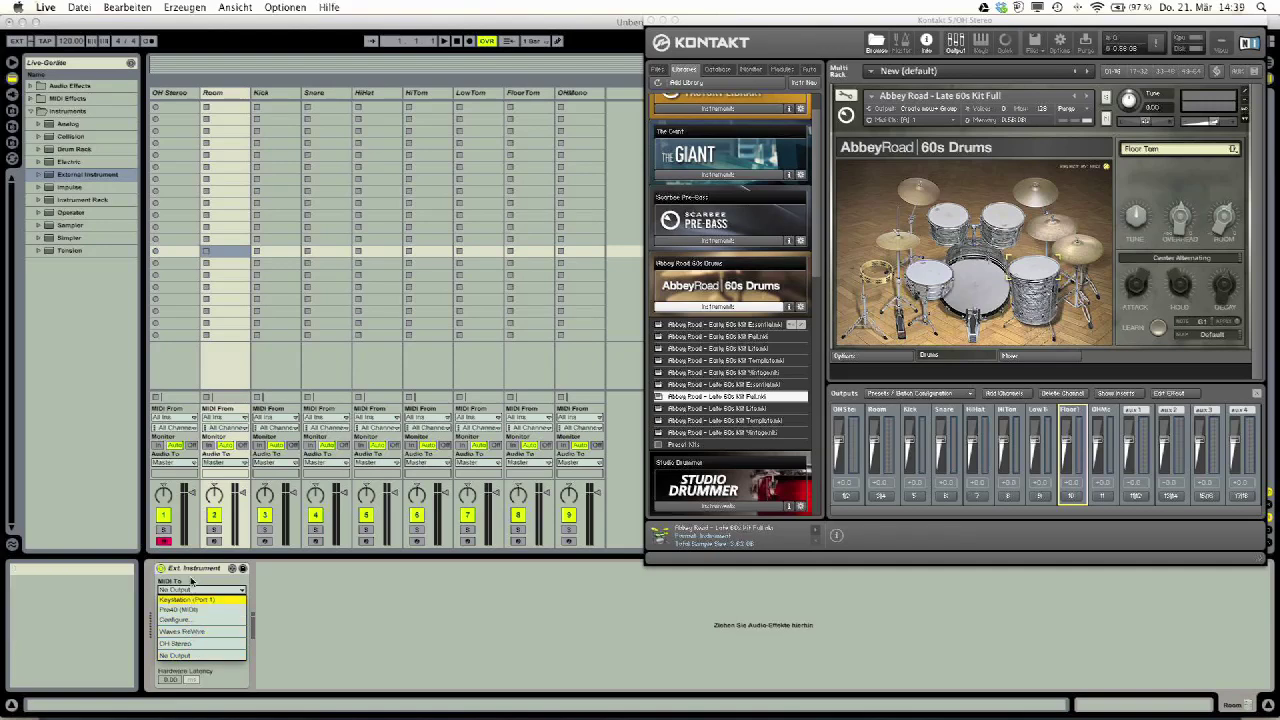
pyautogui.click(195, 646)
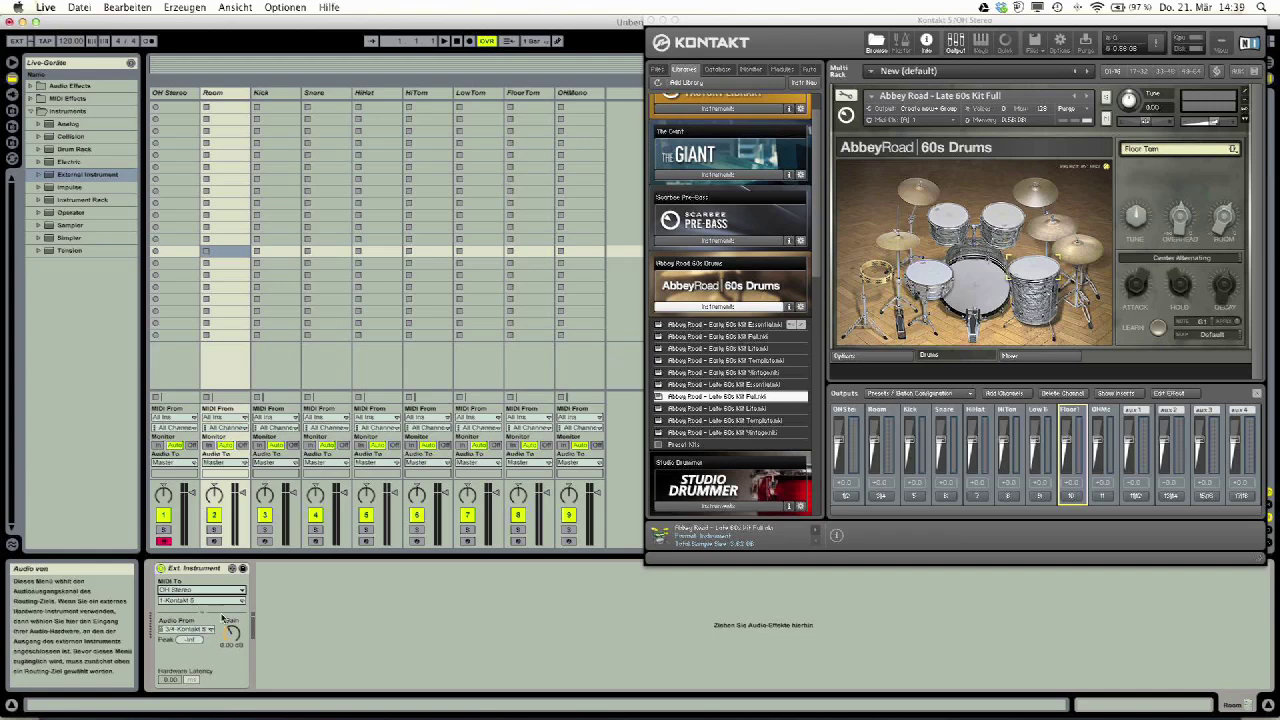
# Step: On the Kick track's External Instrument, send MIDI to OH Stereo and receive audio from 5/6-Kontakt 5
pyautogui.click(277, 96)
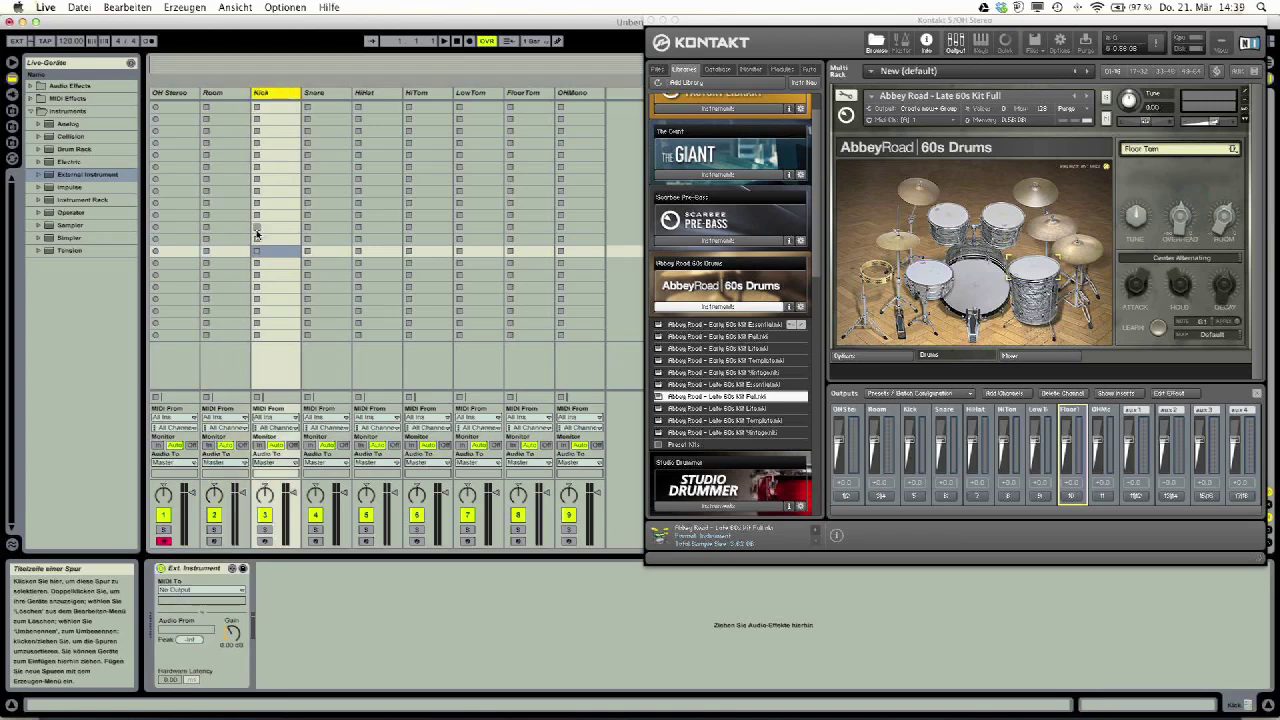
pyautogui.click(190, 590)
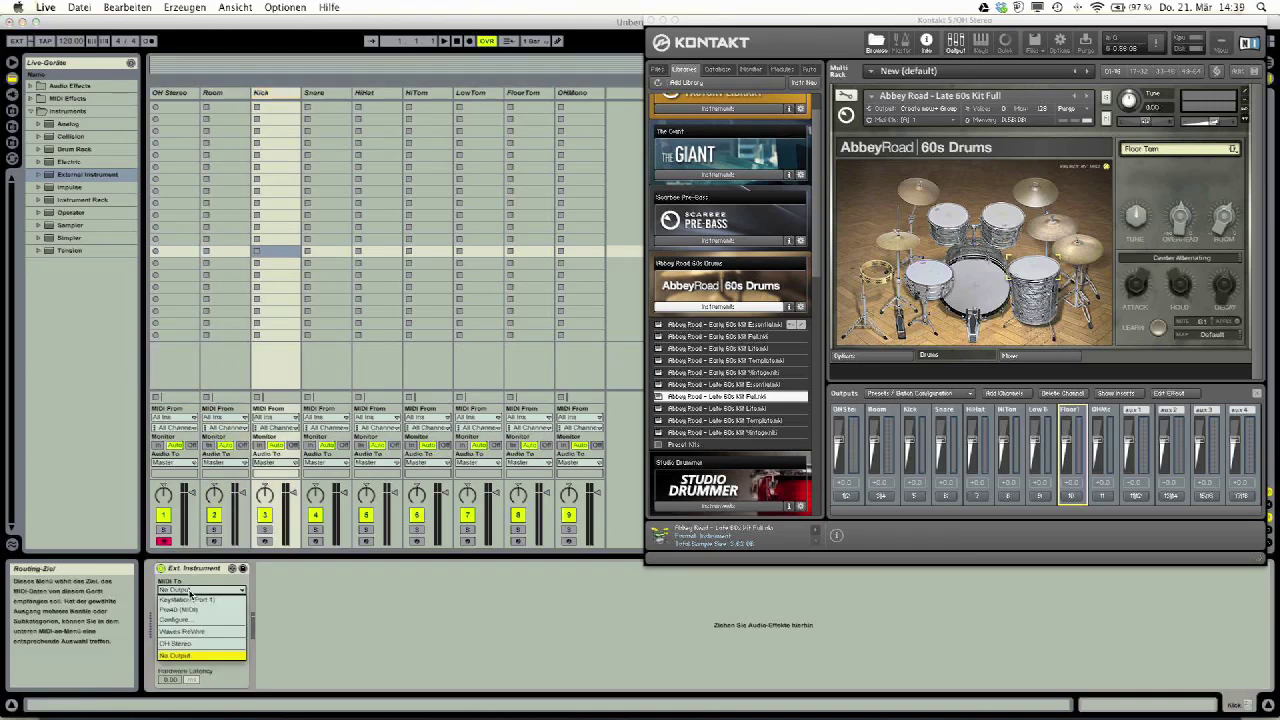
pyautogui.click(192, 645)
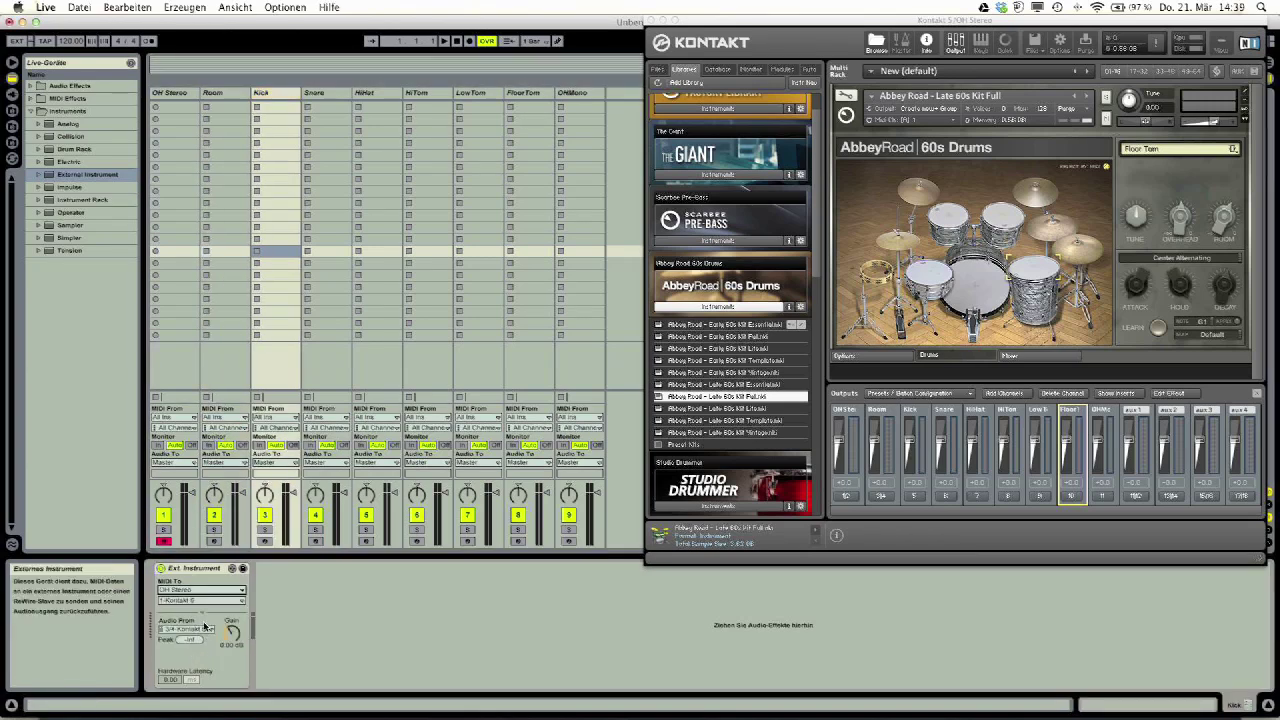
pyautogui.click(194, 629)
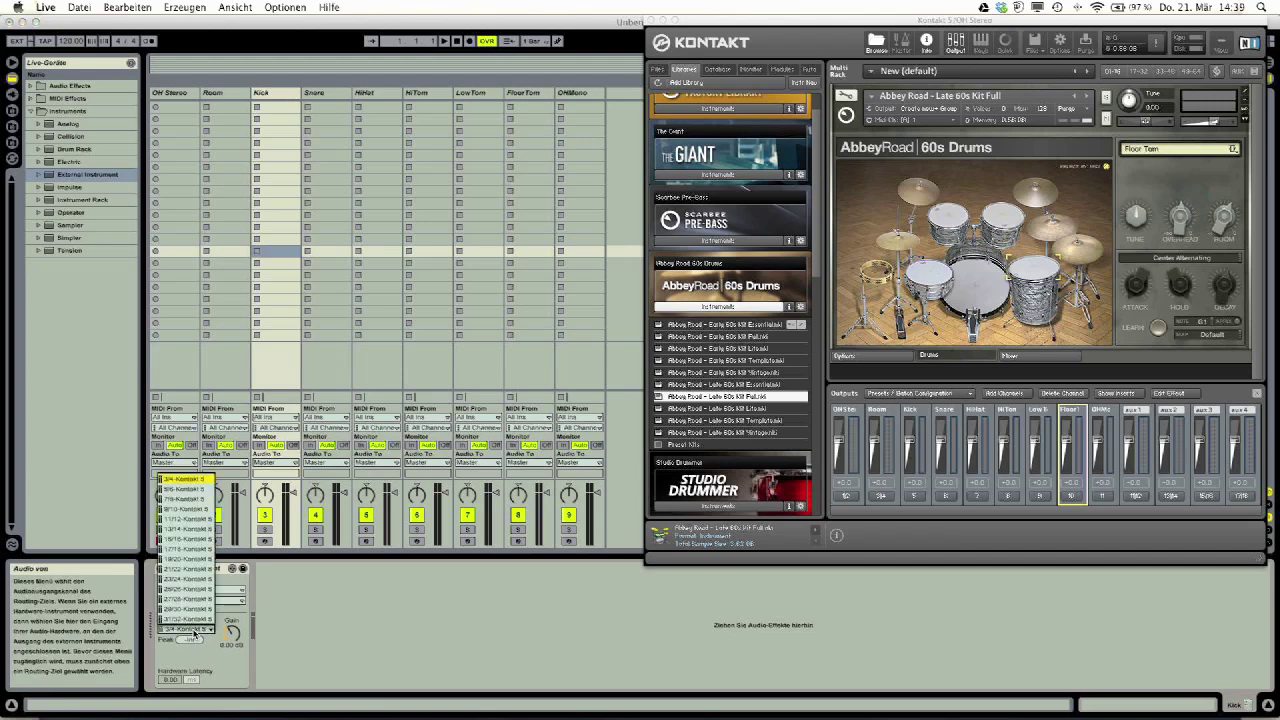
pyautogui.click(183, 489)
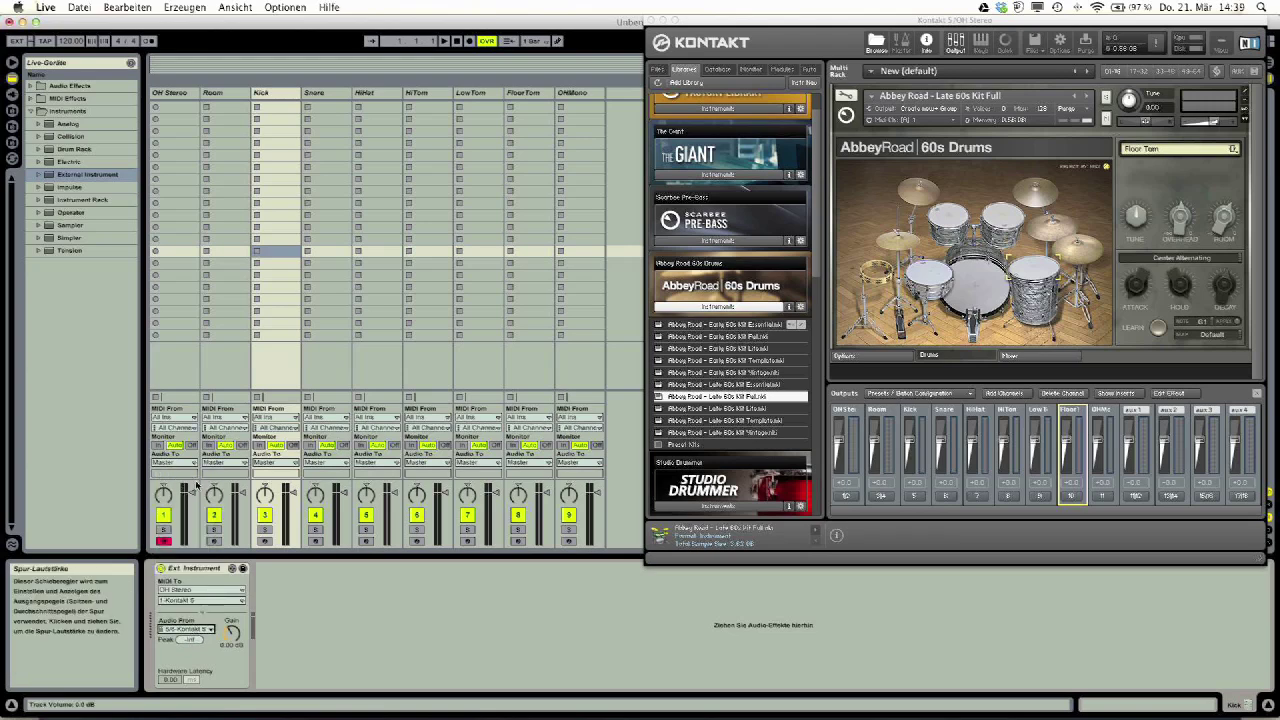
# Step: On the Snare track's External Instrument, send MIDI to OH Stereo and receive audio from 5/6-Kontakt 5
pyautogui.click(326, 94)
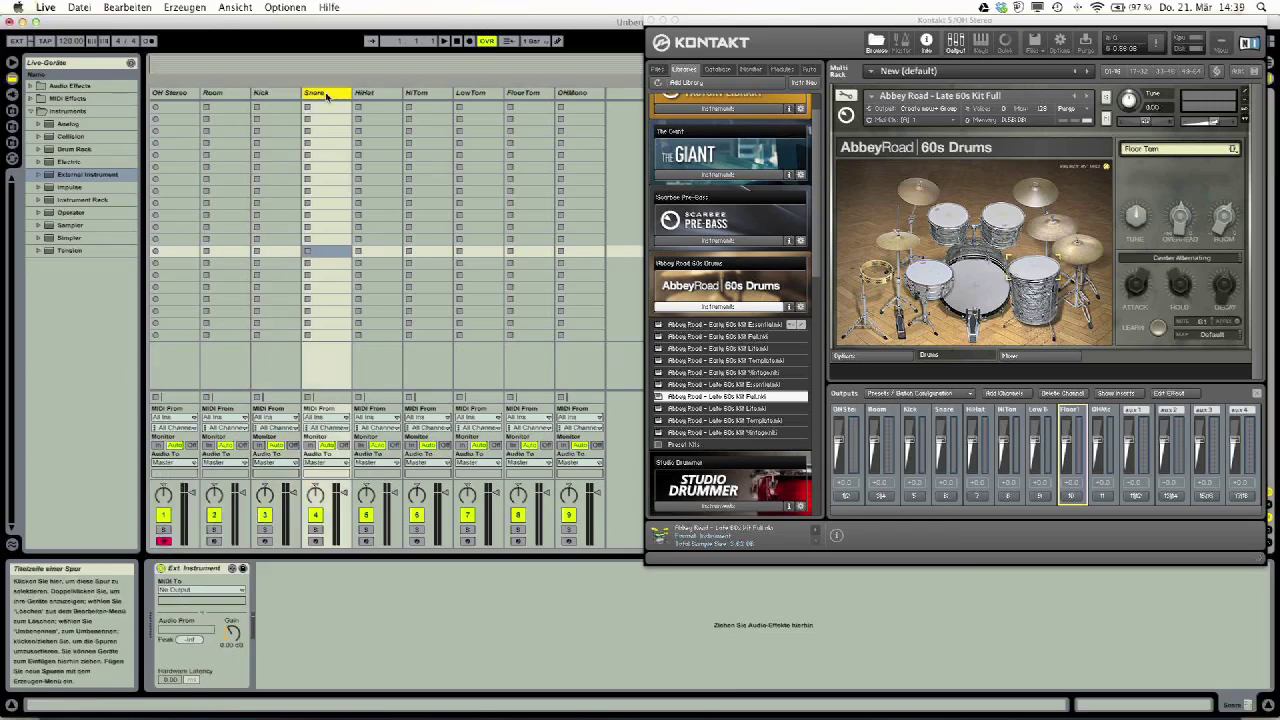
pyautogui.click(200, 590)
pyautogui.click(207, 643)
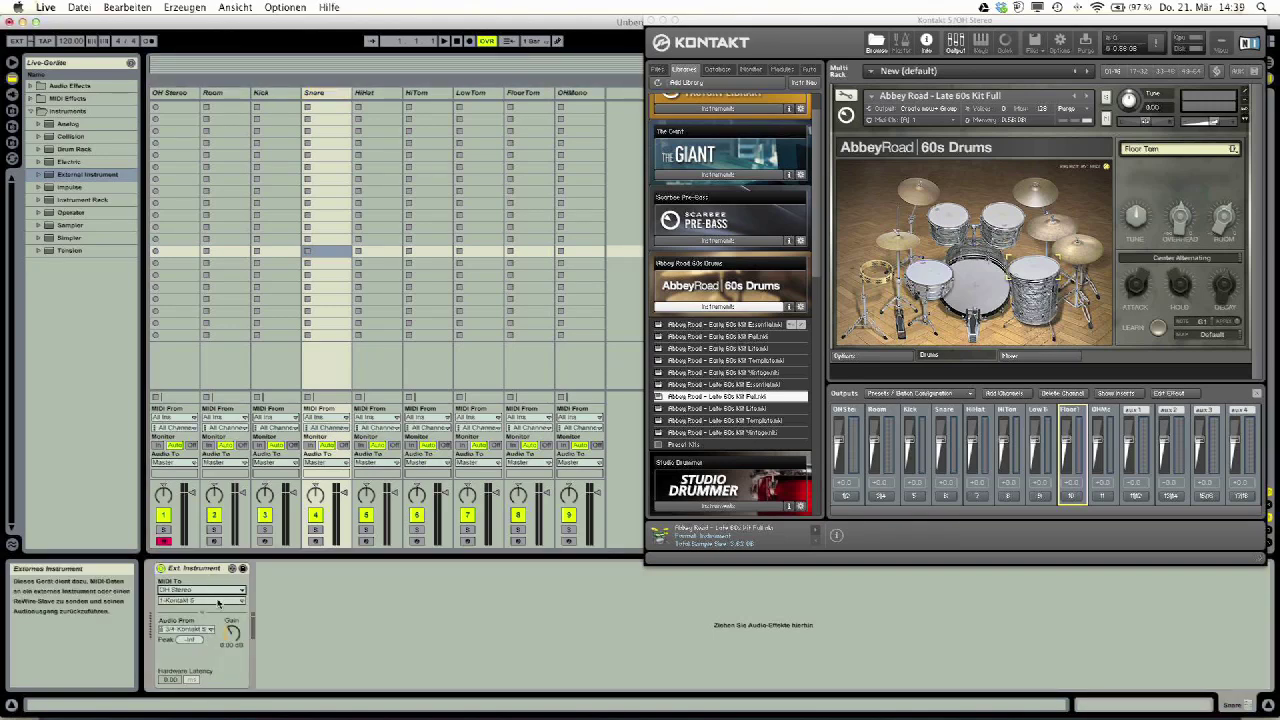
pyautogui.click(214, 601)
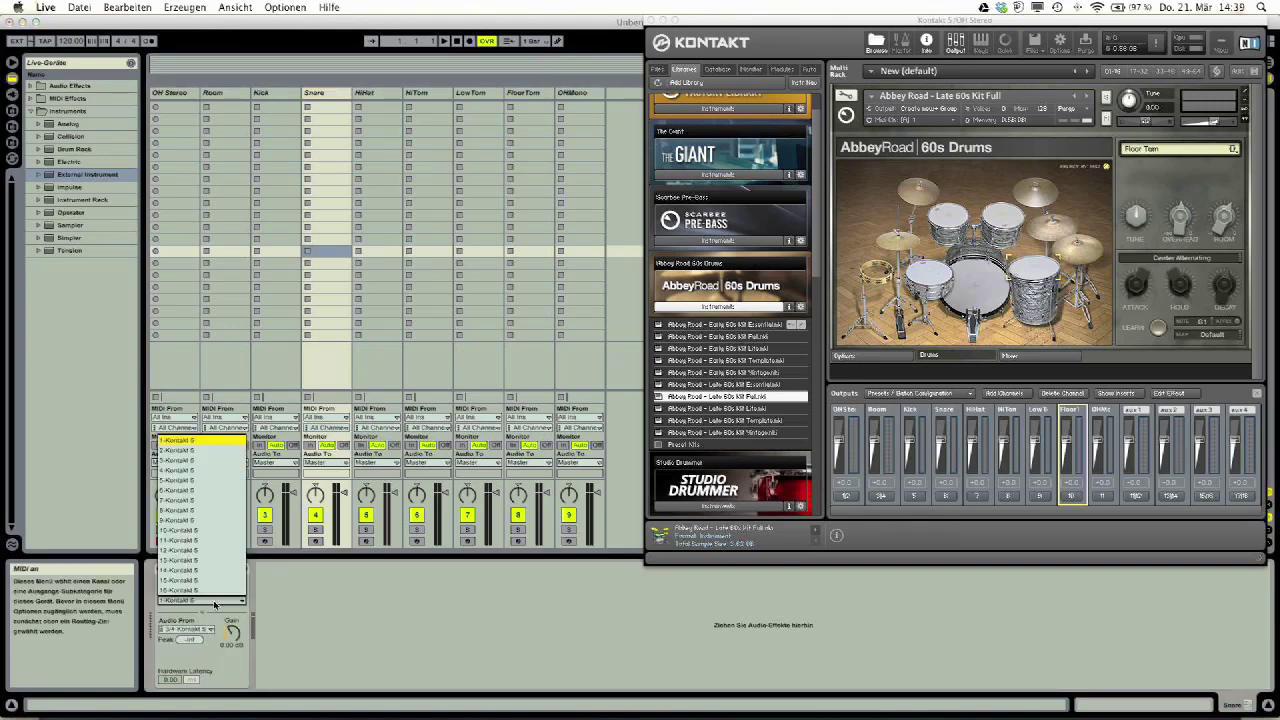
pyautogui.click(214, 604)
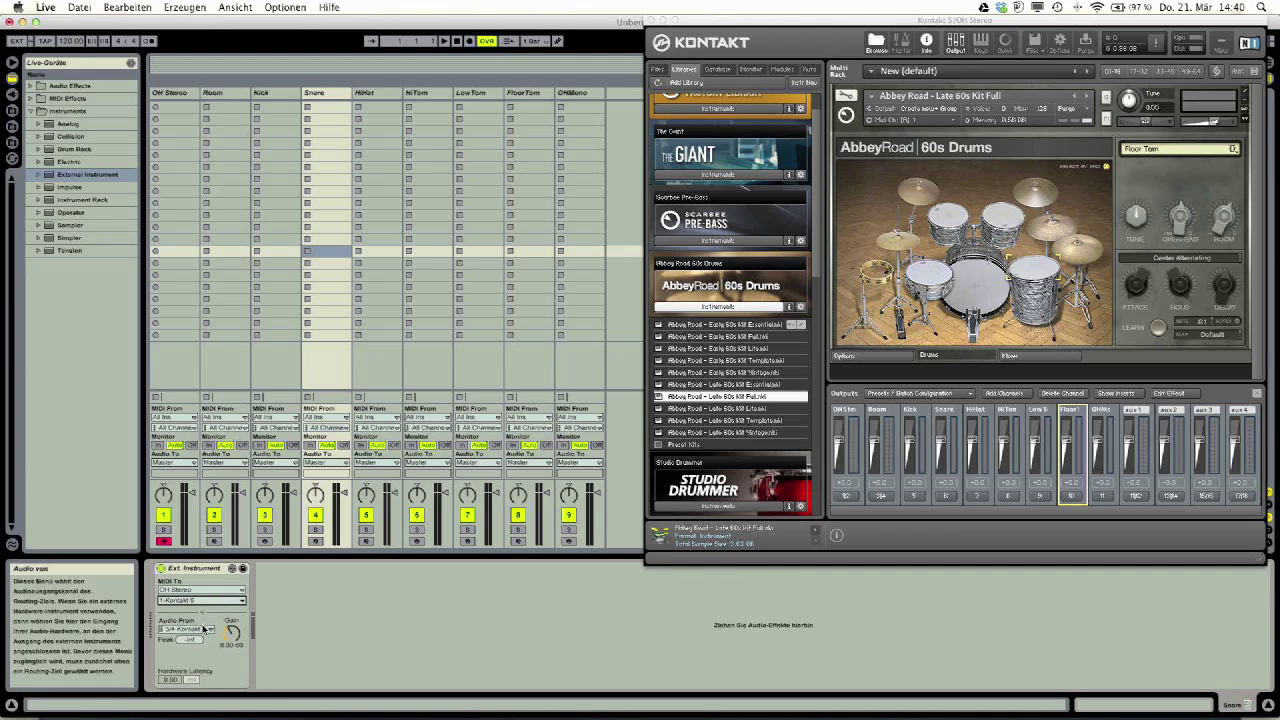
pyautogui.click(205, 629)
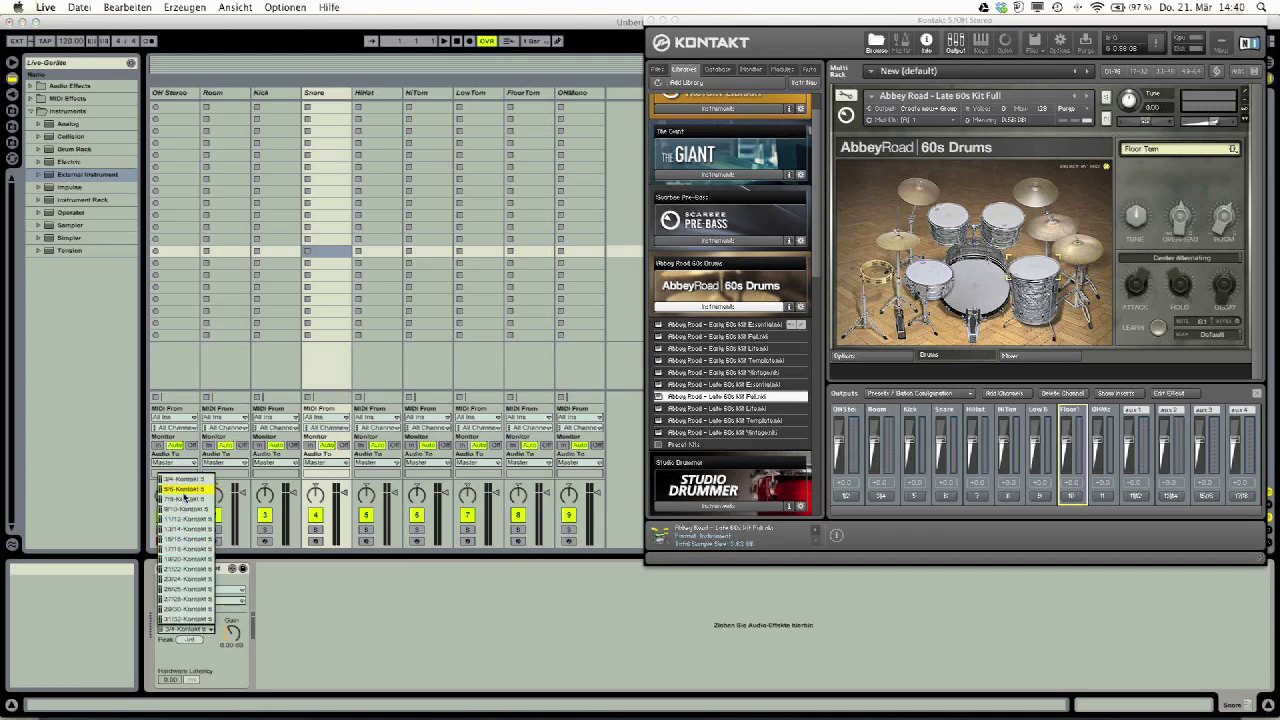
pyautogui.click(184, 497)
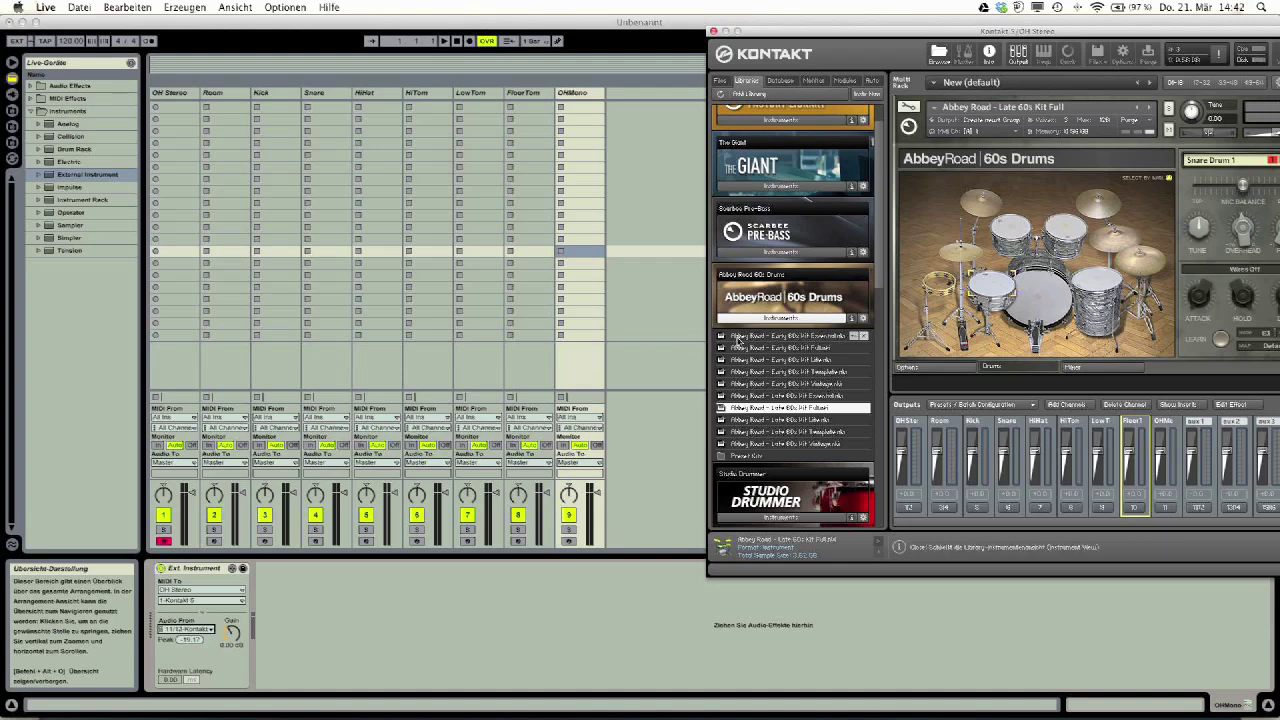
# Step: Compare the Kick and Snare tracks' audio sources with Kontakt's output mixer, choosing 5/6-Kontakt 5 again for Kick
pyautogui.click(279, 95)
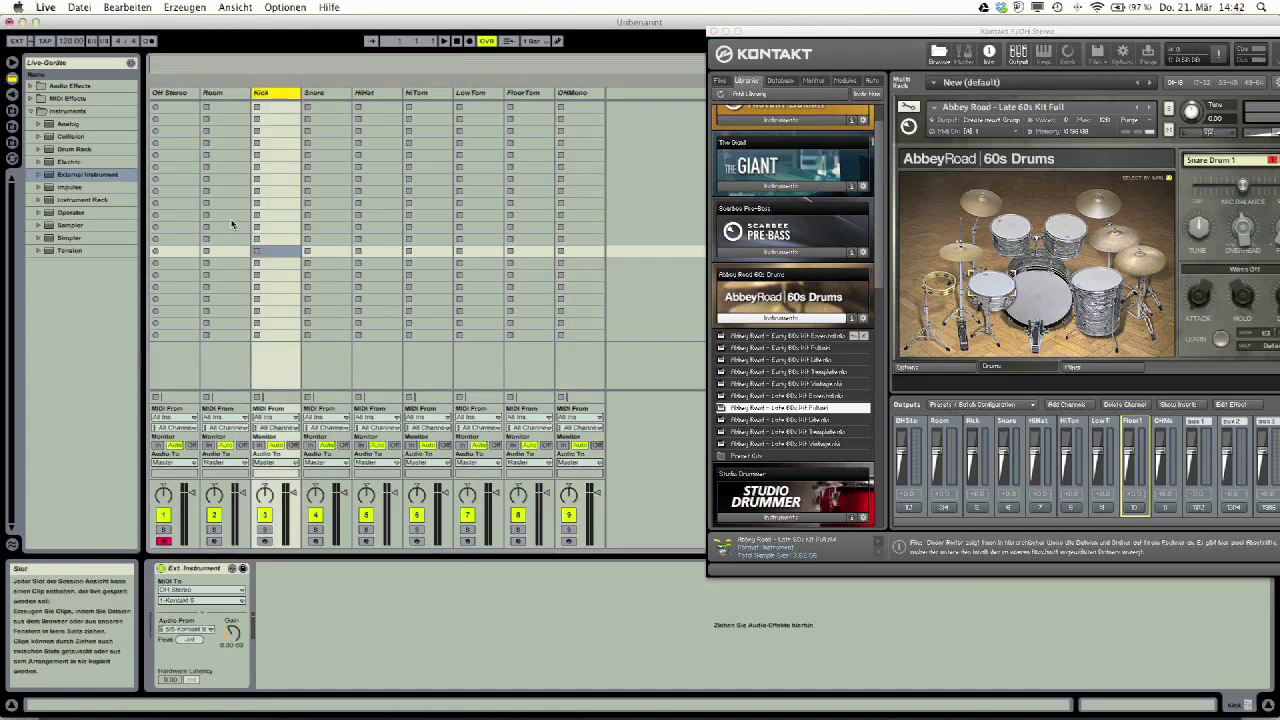
pyautogui.click(323, 96)
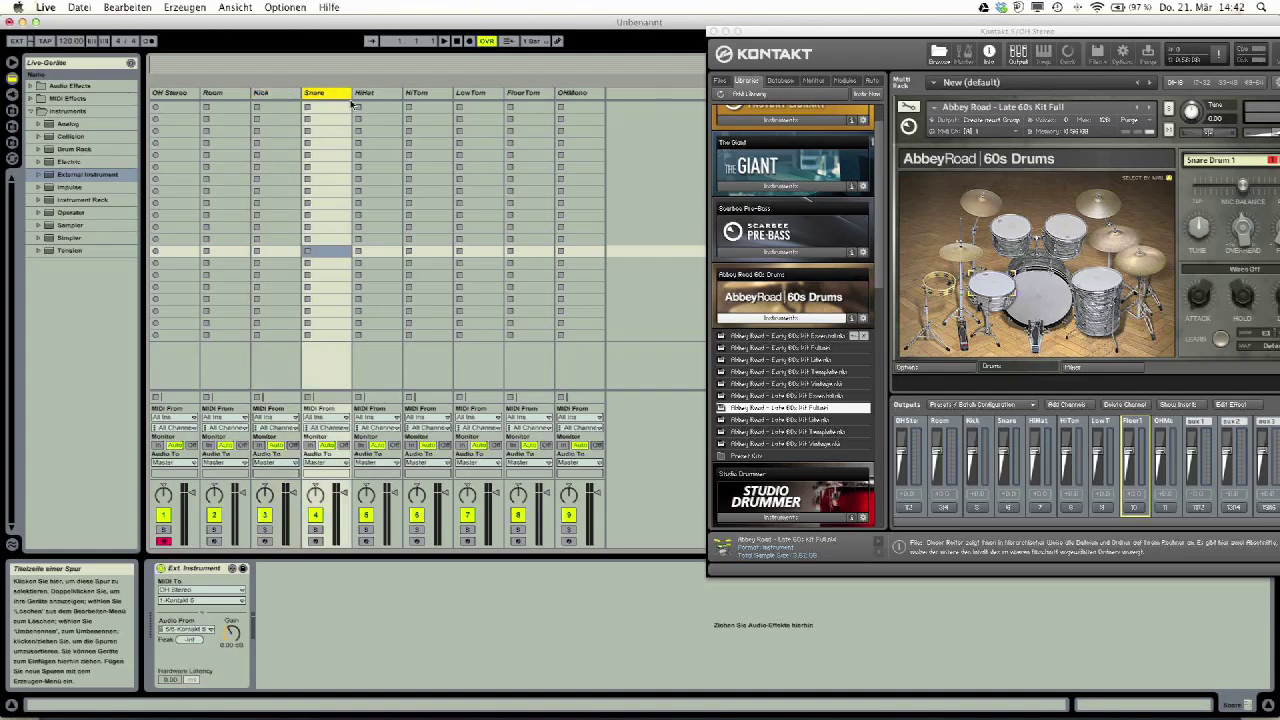
pyautogui.moveTo(908, 30); pyautogui.dragTo(766, 19)
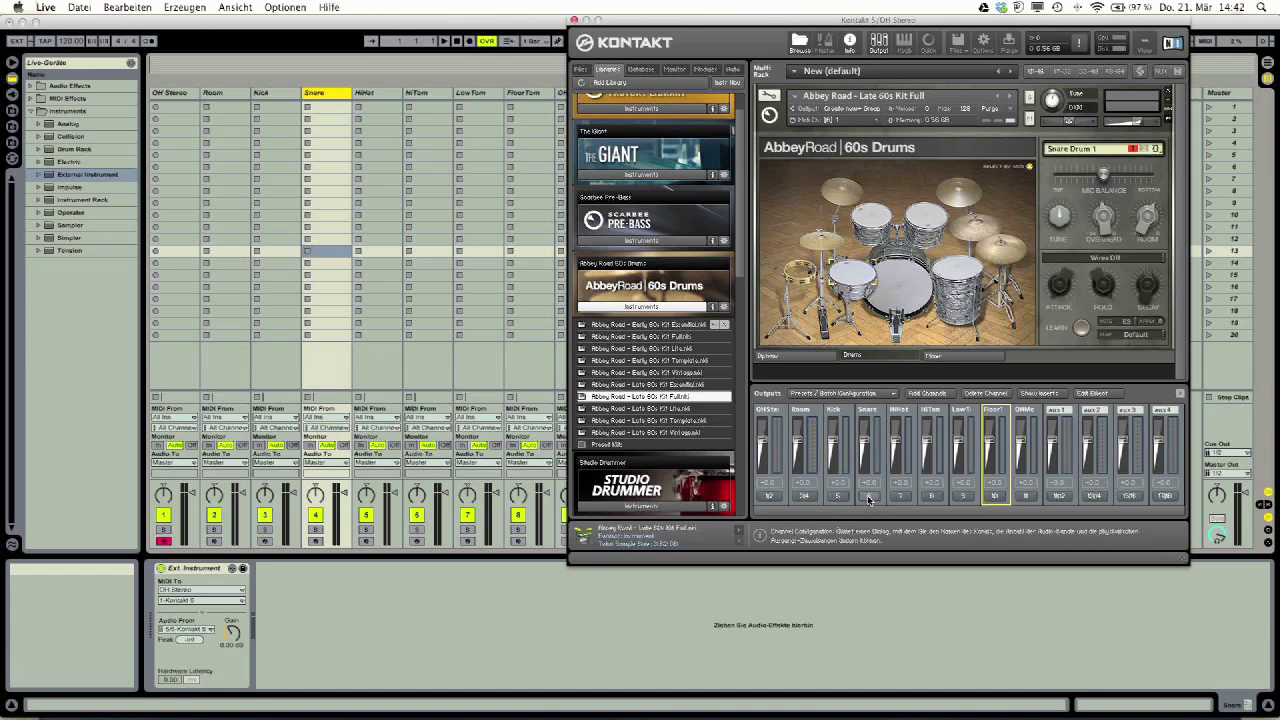
pyautogui.click(268, 92)
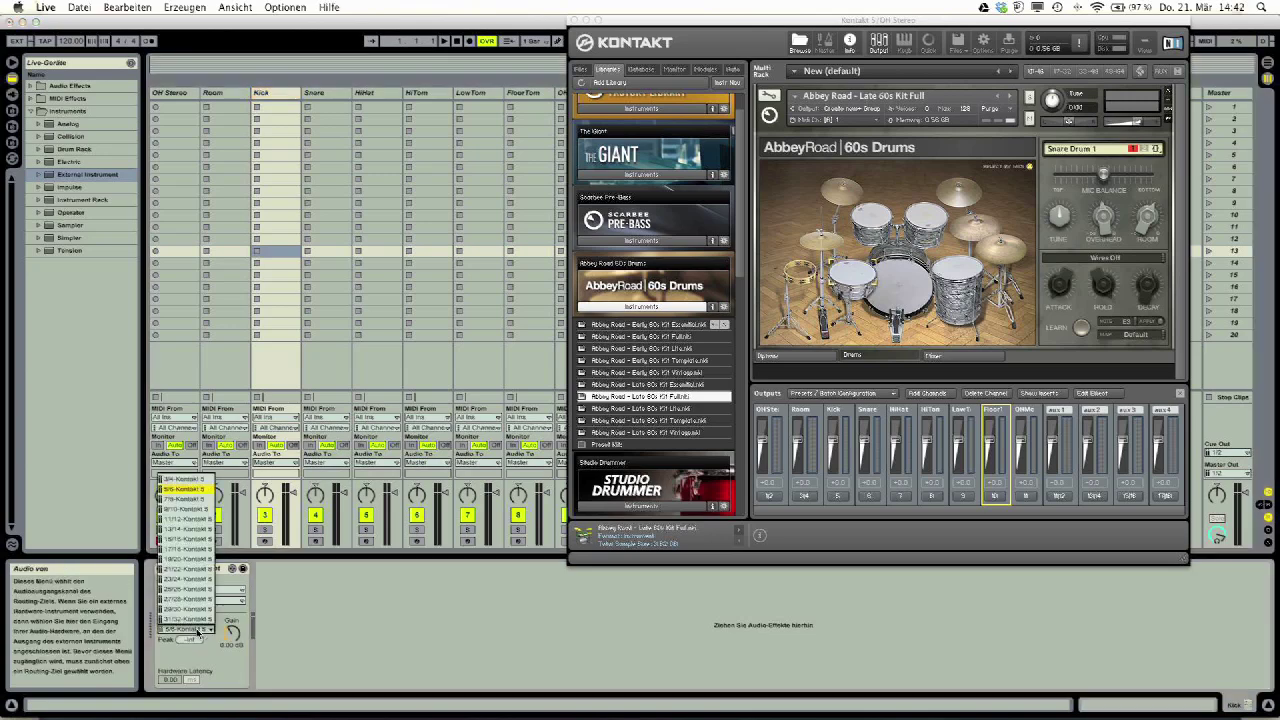
pyautogui.click(198, 632)
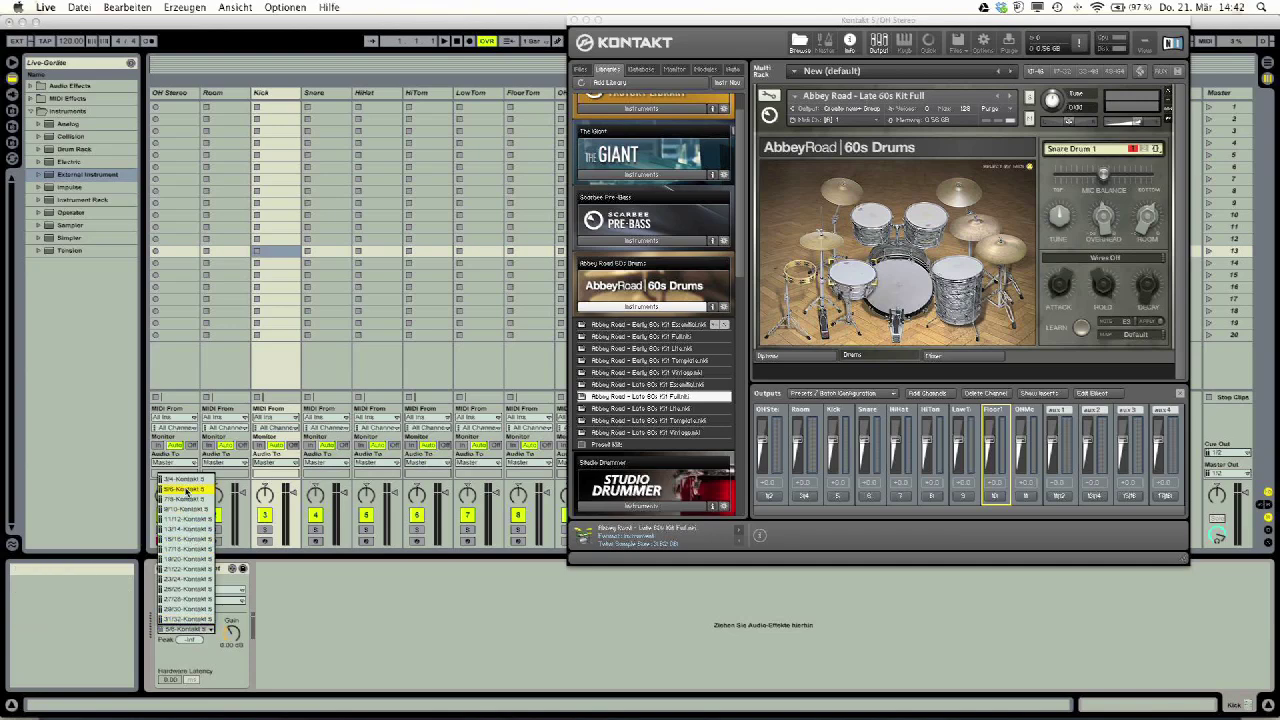
pyautogui.click(186, 490)
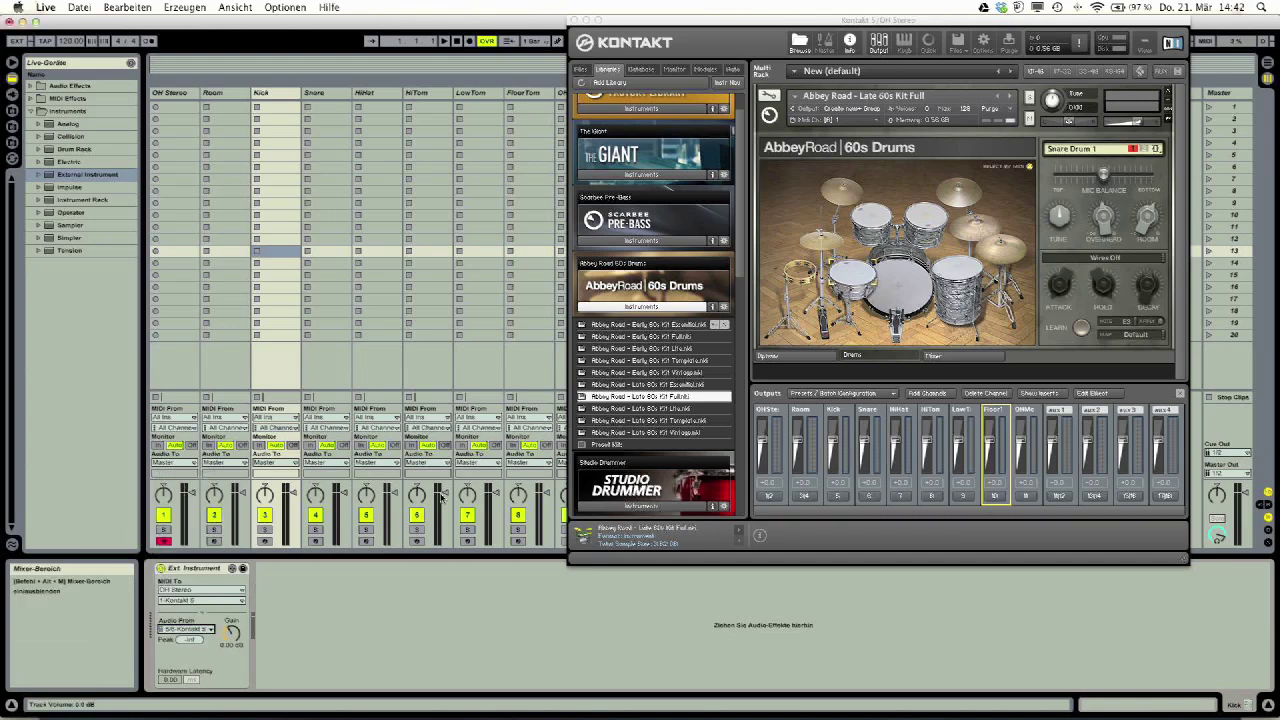
# Step: Audition the snare and kick drums in the Abbey Road kit to check the levels on the Kick and Snare tracks
pyautogui.click(853, 279)
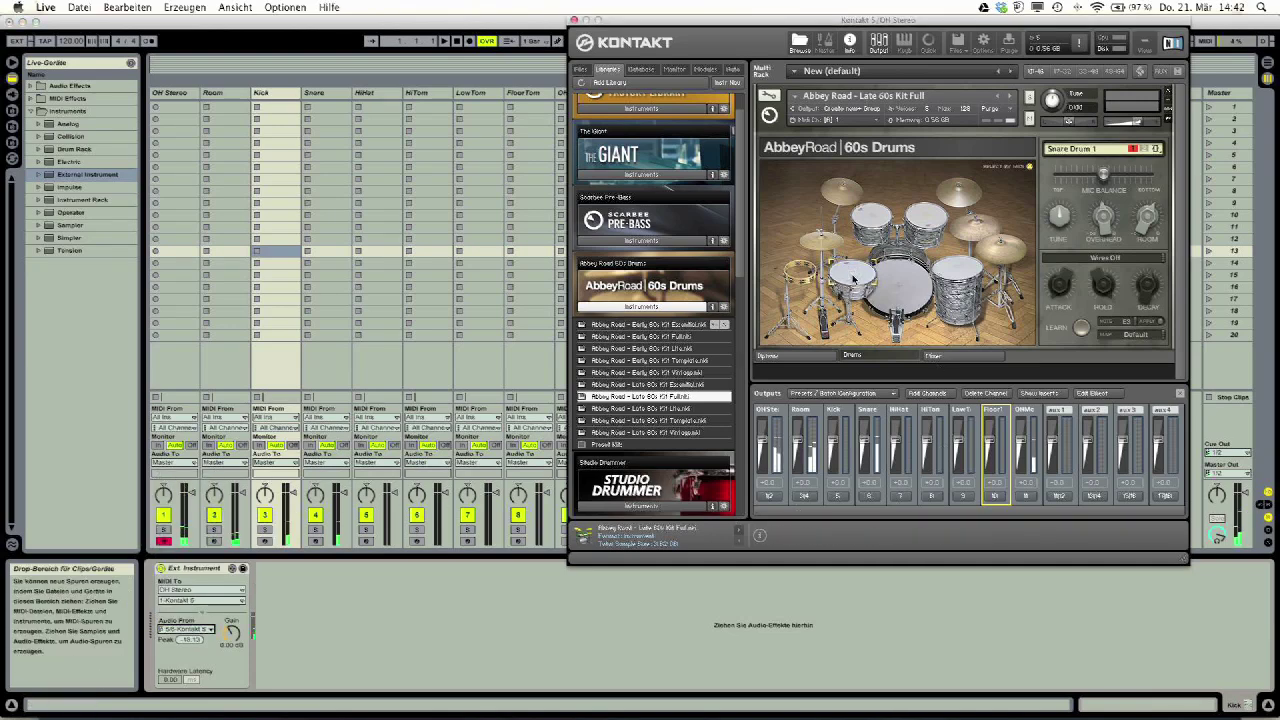
pyautogui.click(854, 280)
pyautogui.click(855, 280)
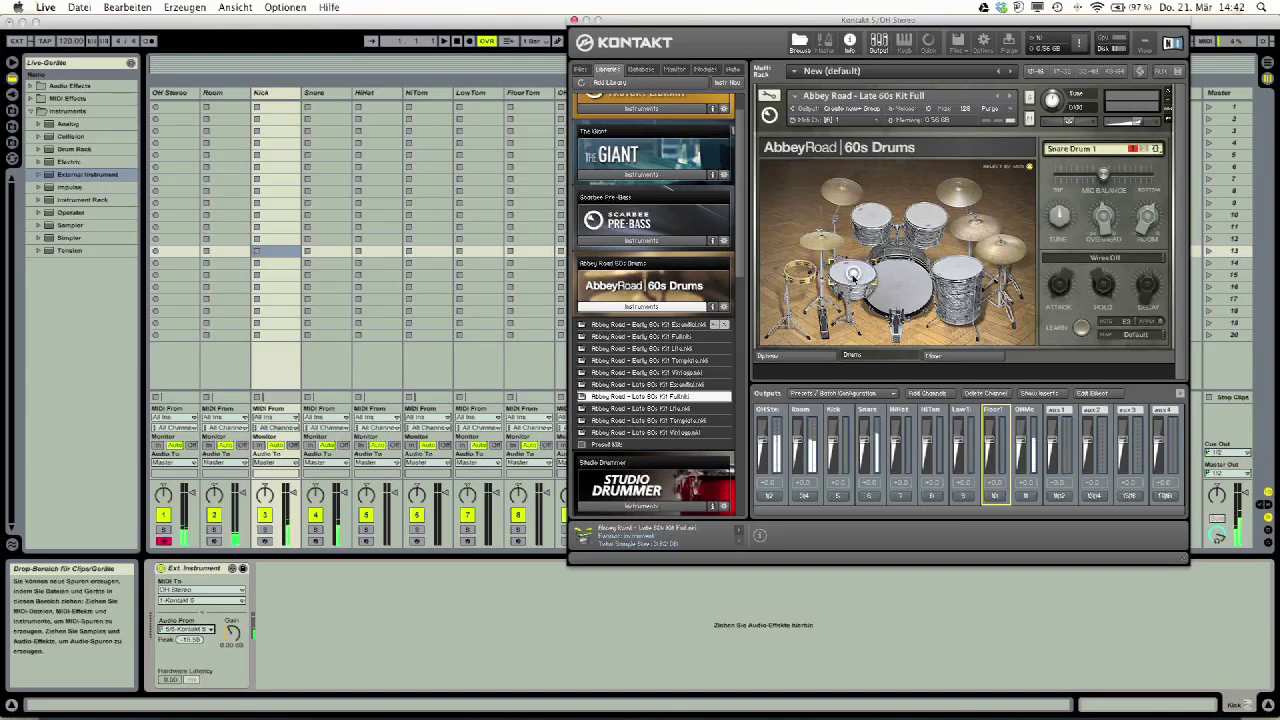
pyautogui.click(902, 291)
pyautogui.click(902, 291)
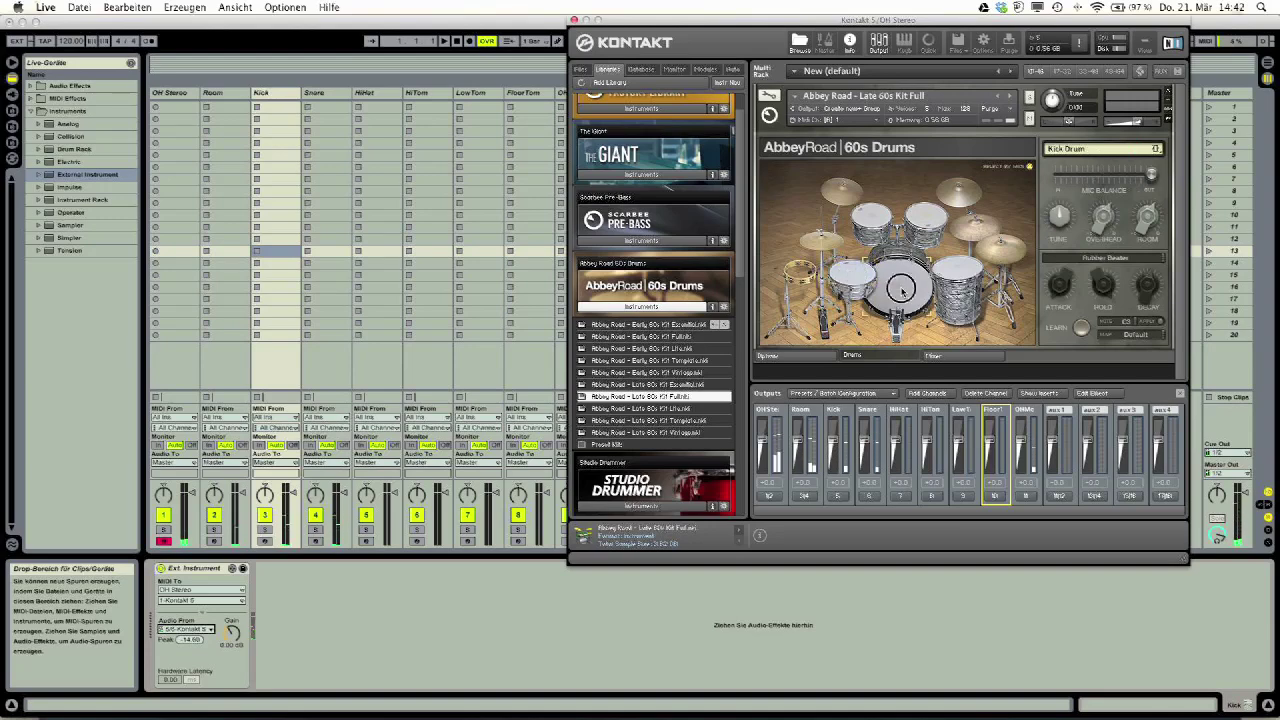
pyautogui.click(902, 291)
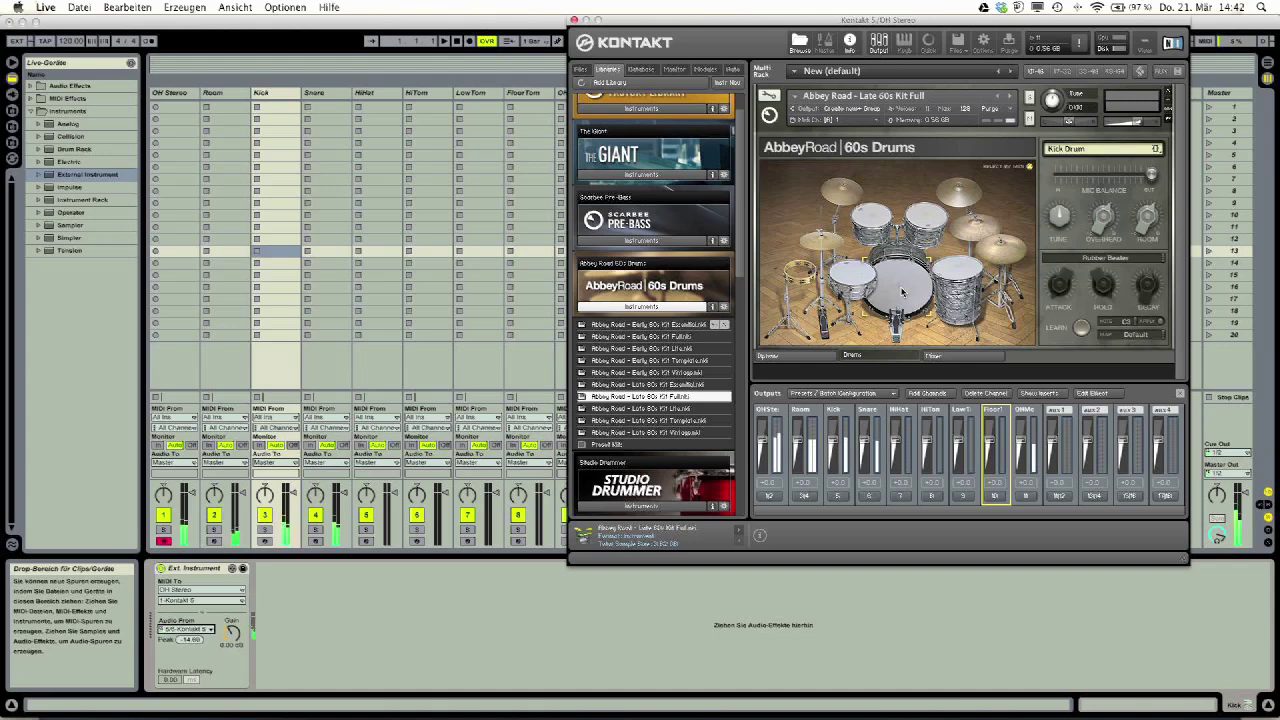
pyautogui.click(864, 276)
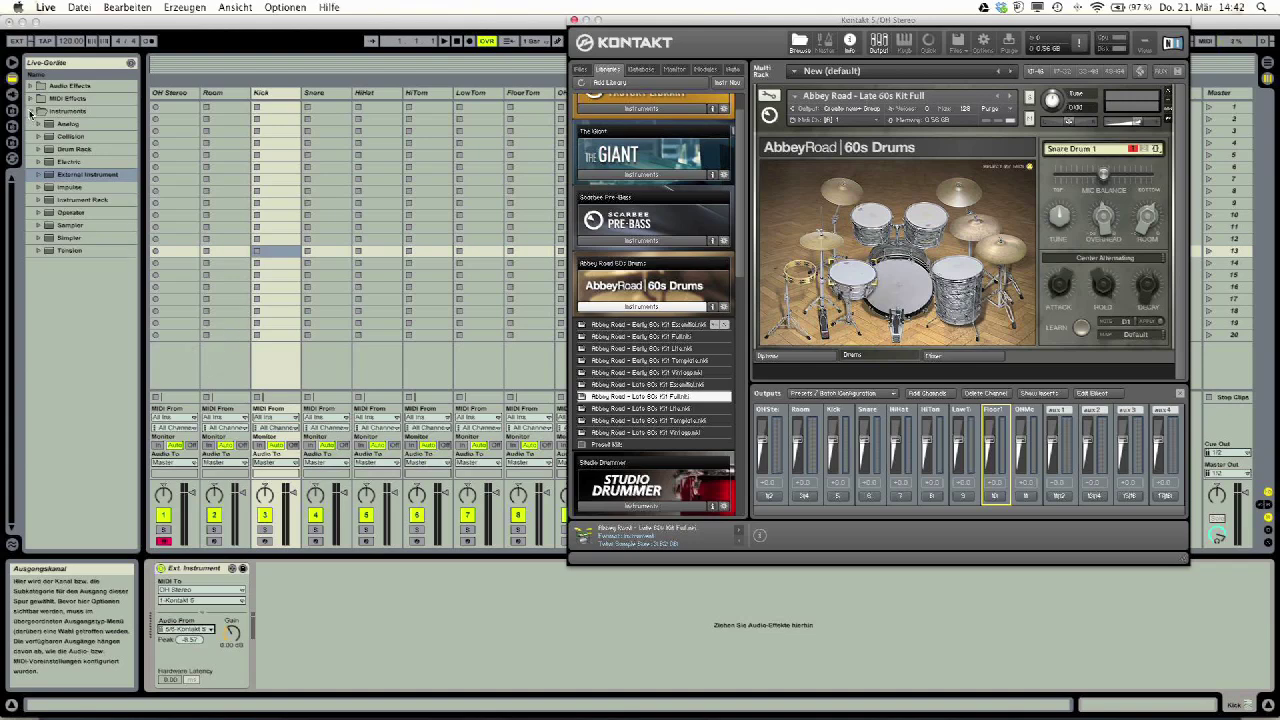
# Step: Add the Utility audio effect after the Kick track's External Instrument and set its channel mode to Left
pyautogui.click(31, 111)
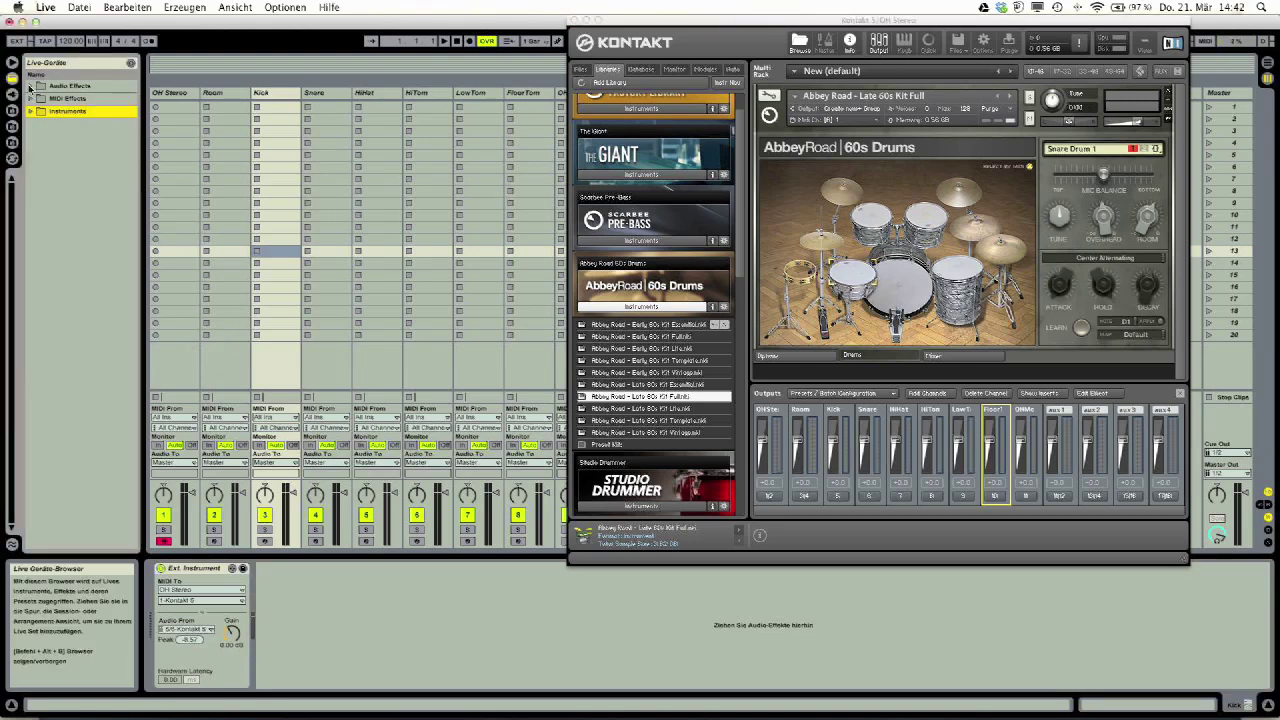
pyautogui.click(30, 86)
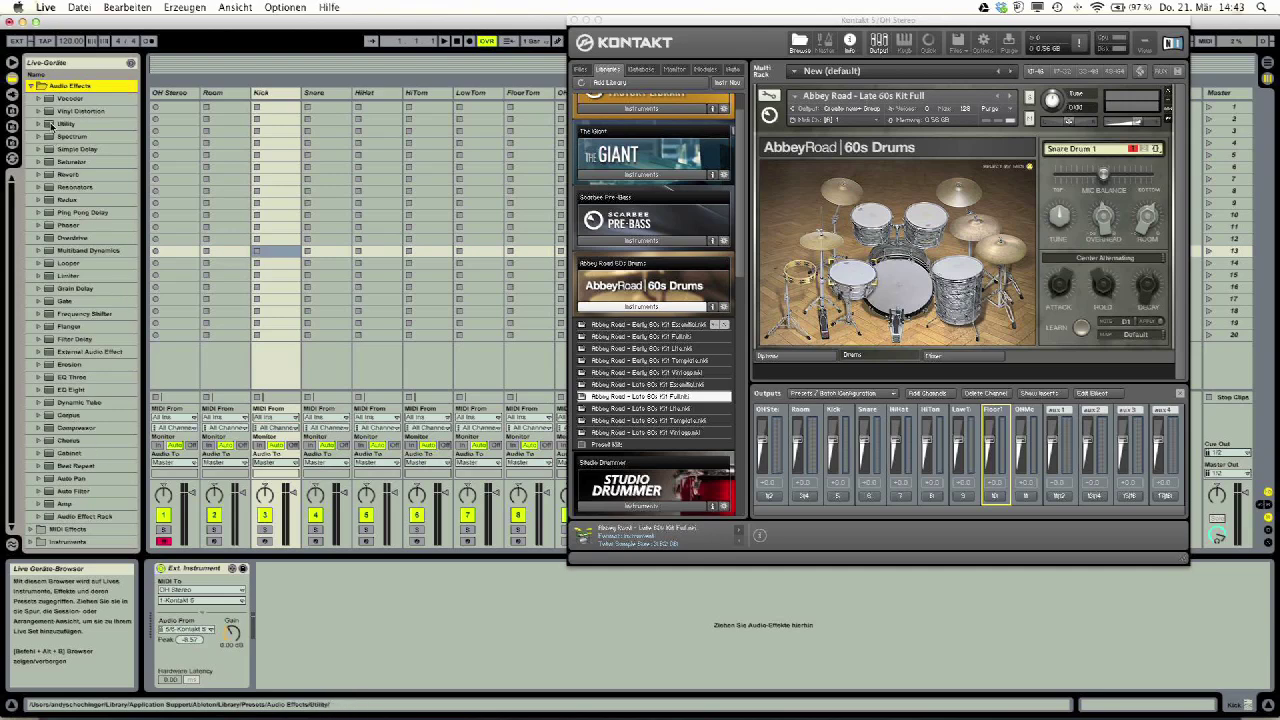
pyautogui.moveTo(52, 126); pyautogui.dragTo(306, 628)
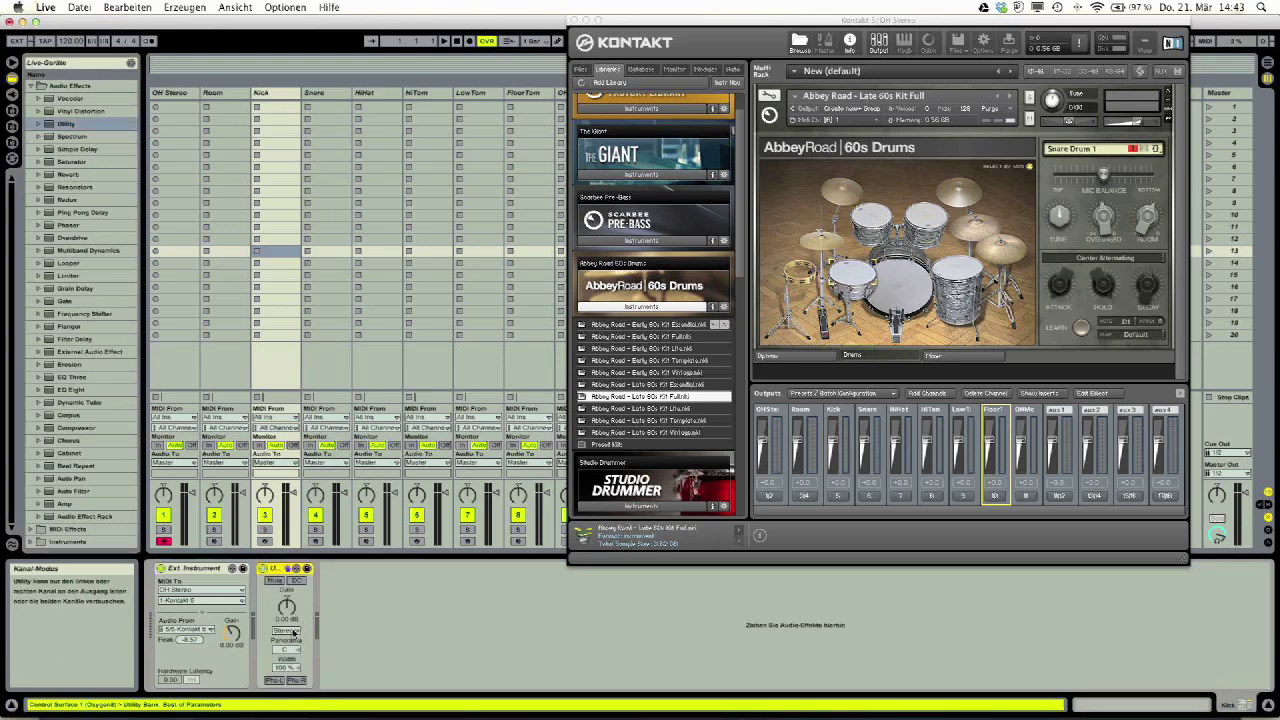
pyautogui.click(286, 631)
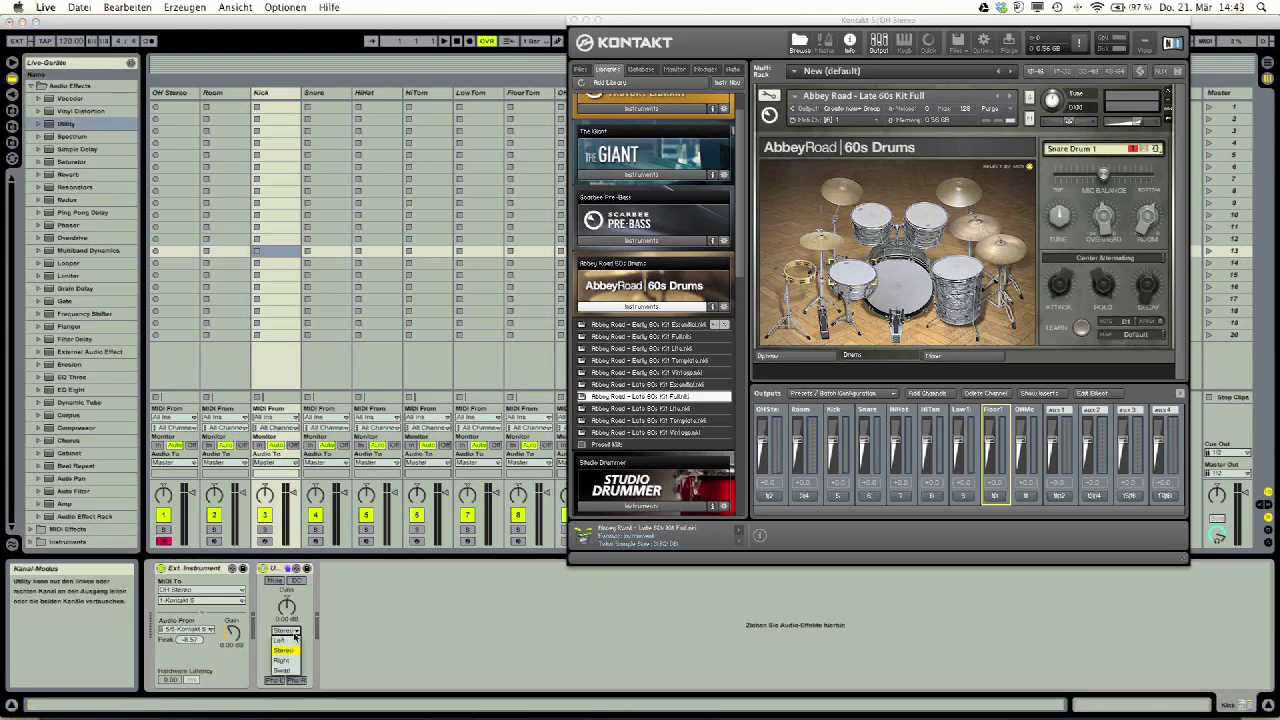
pyautogui.click(290, 641)
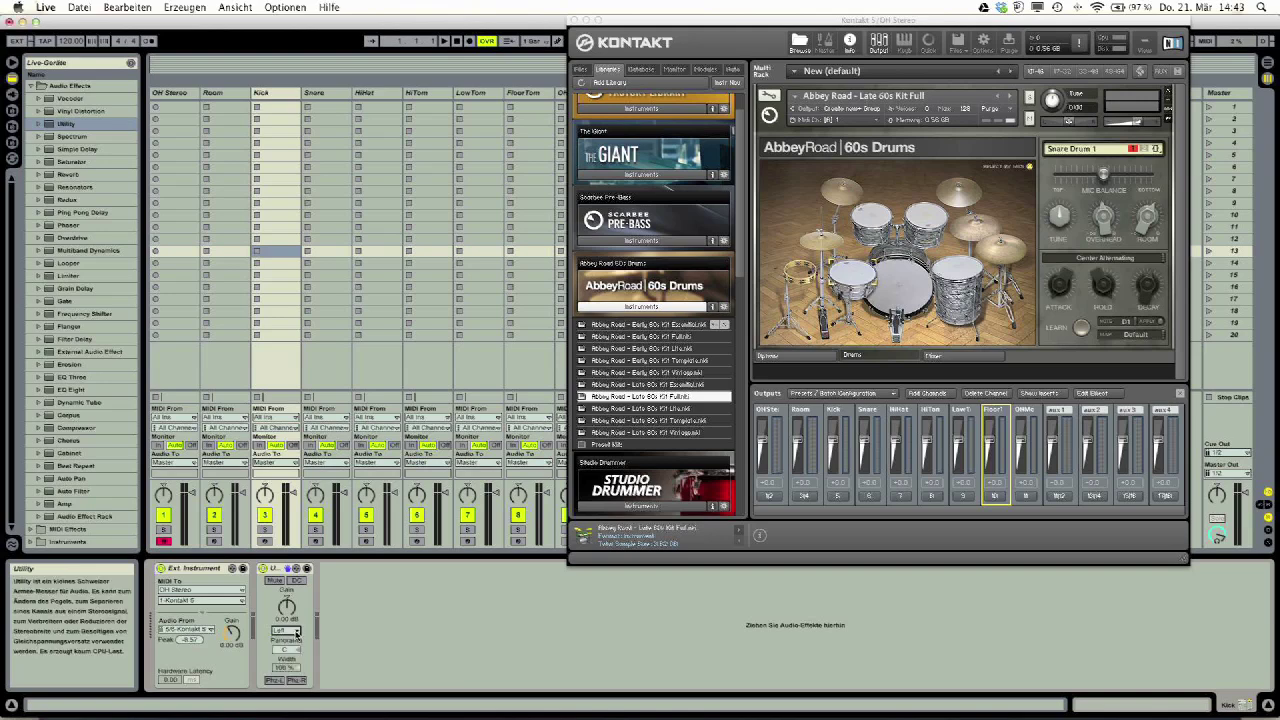
# Step: Add the Utility audio effect after the Snare track's External Instrument and set its channel mode to Right
pyautogui.click(65, 123)
pyautogui.click(314, 93)
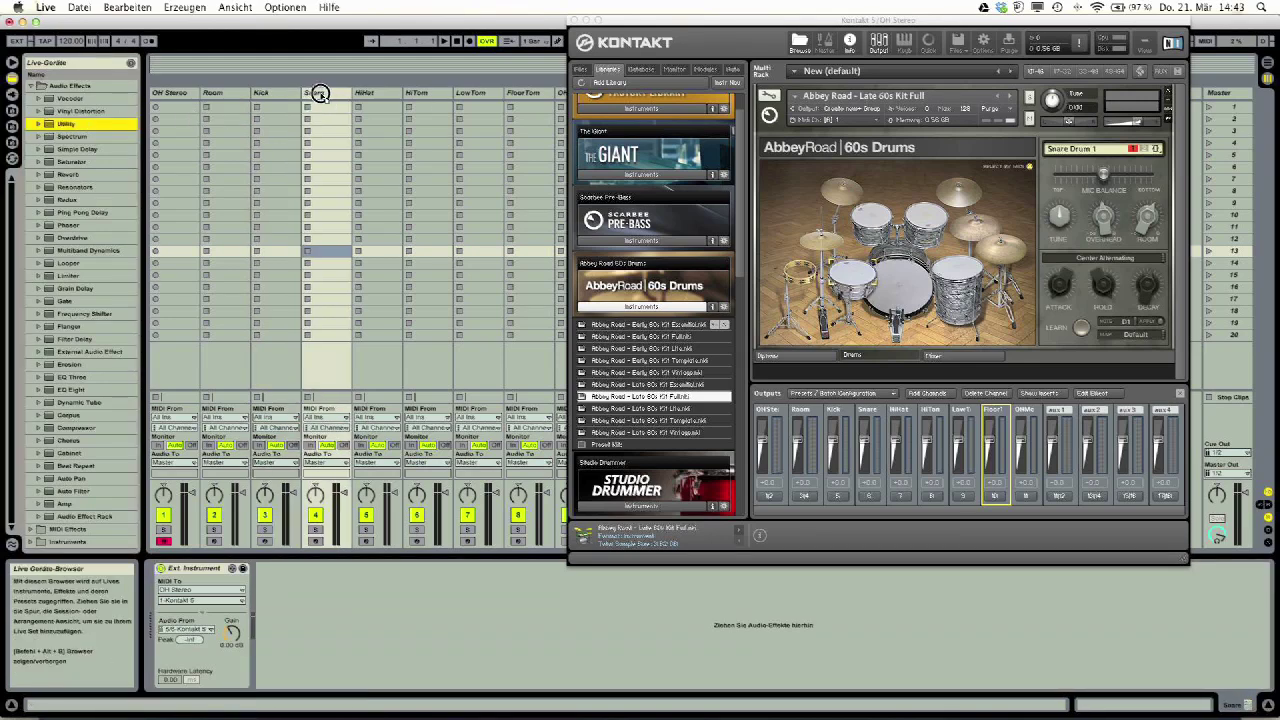
pyautogui.click(285, 632)
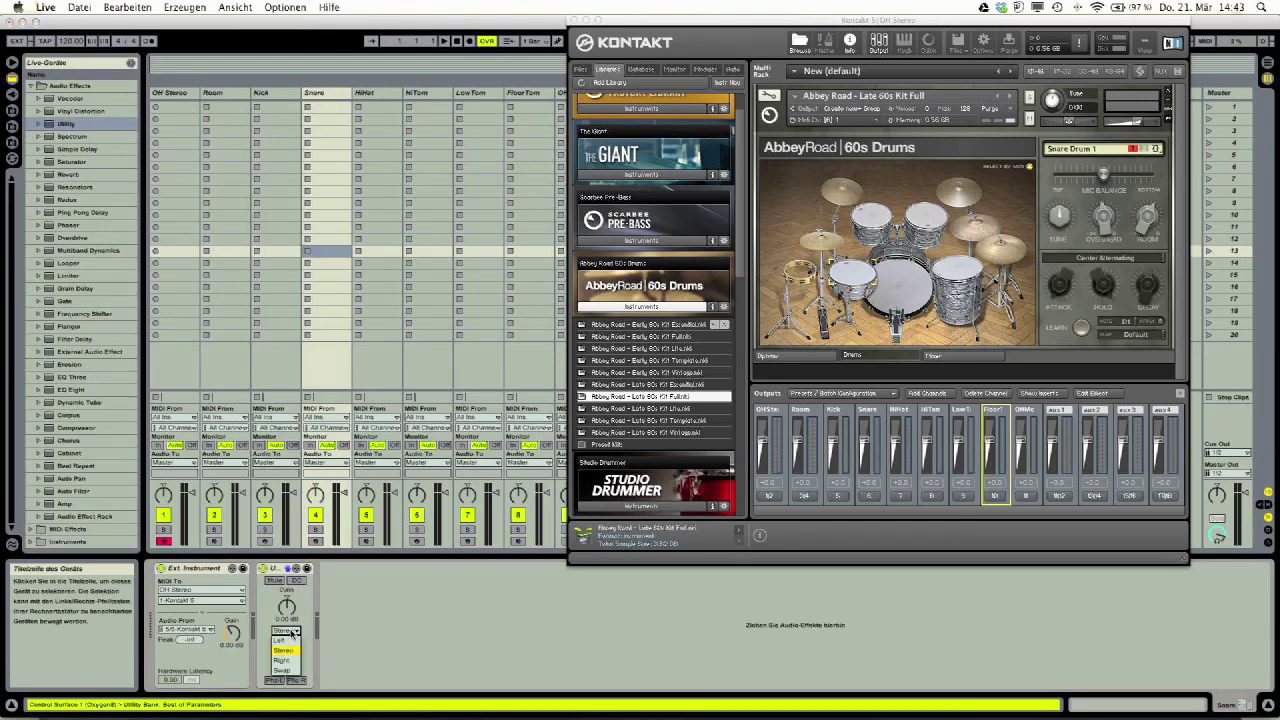
pyautogui.click(285, 661)
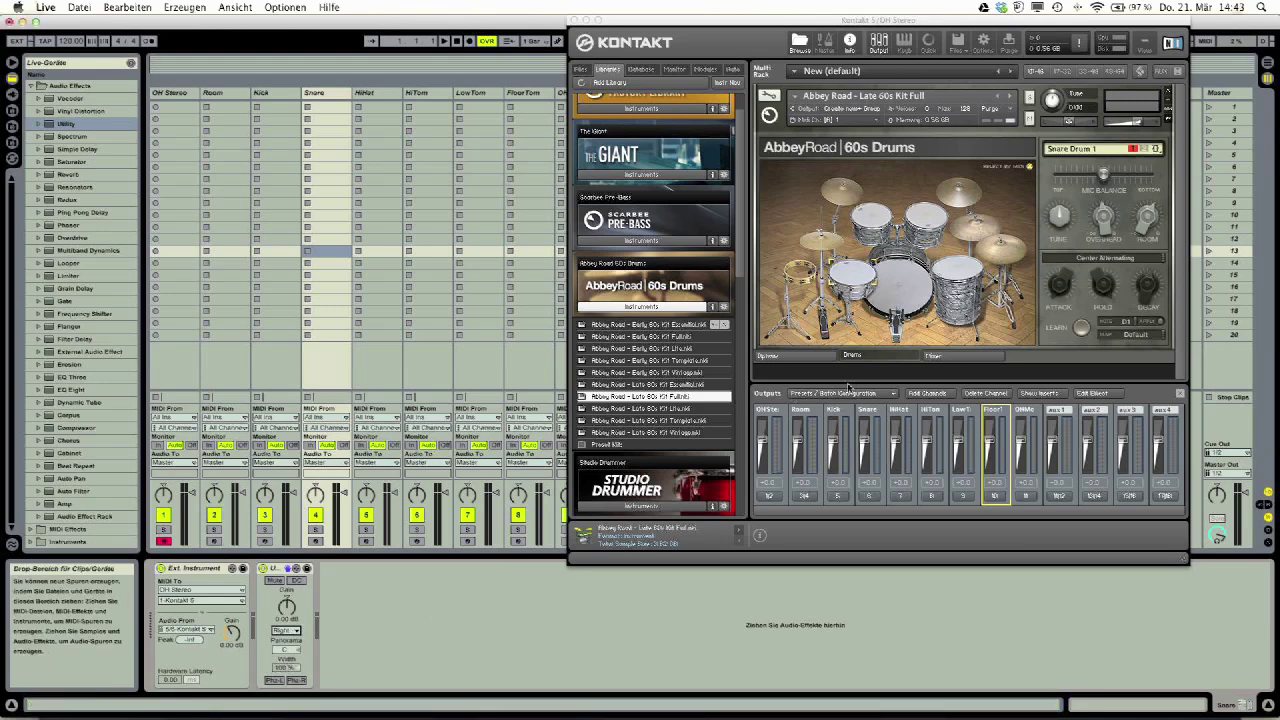
# Step: Solo the Kick track and audition the kick drum in the Abbey Road kit to check its signal
pyautogui.click(264, 529)
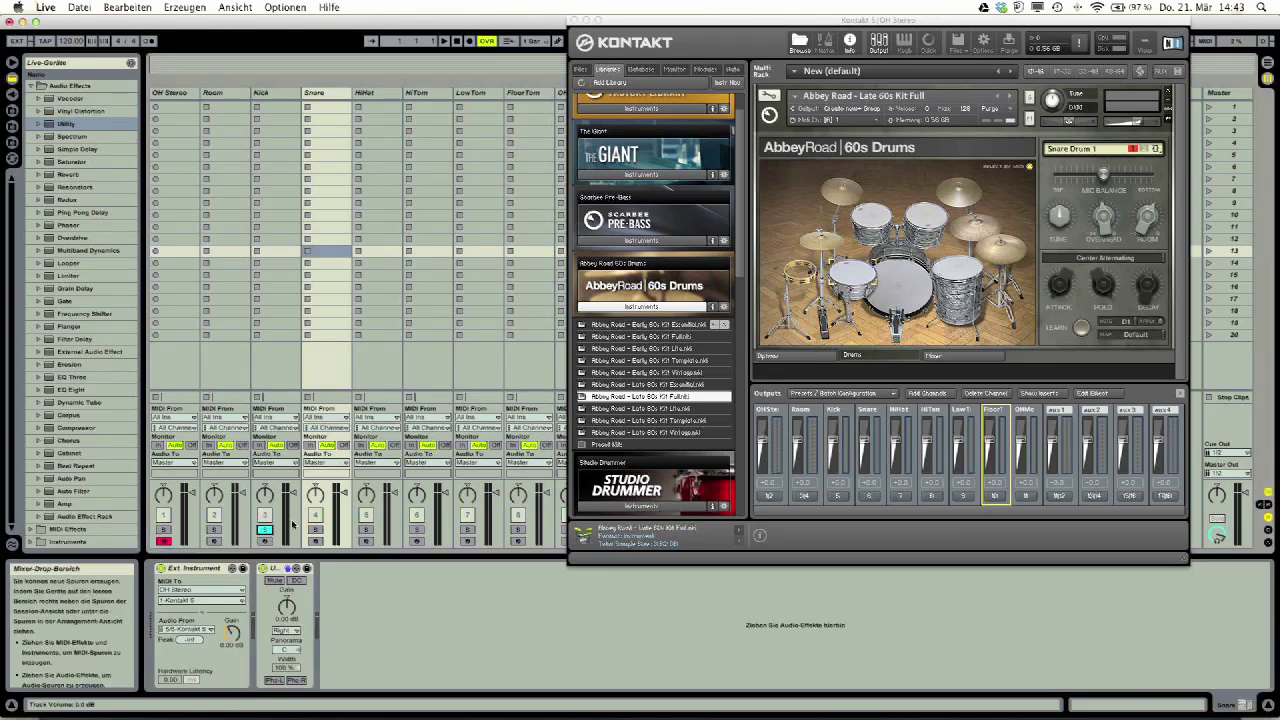
pyautogui.click(905, 293)
pyautogui.click(905, 293)
pyautogui.click(905, 293)
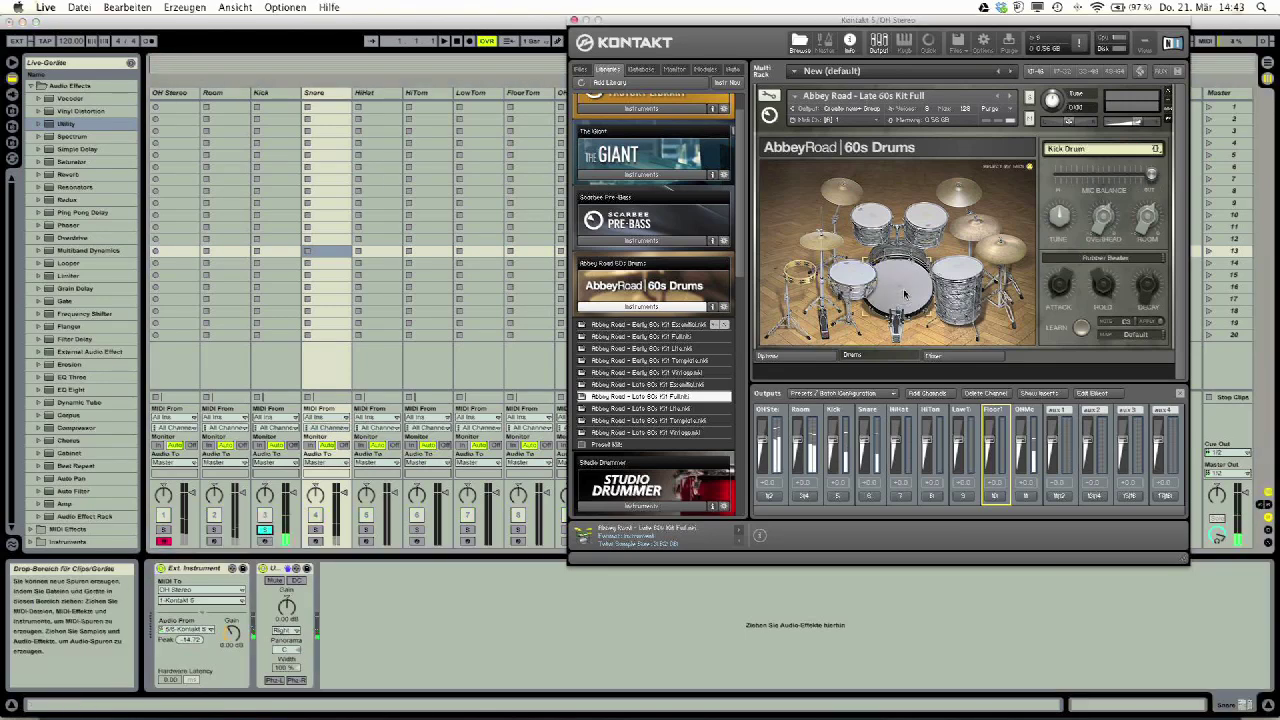
pyautogui.click(905, 293)
pyautogui.click(905, 293)
pyautogui.click(905, 293)
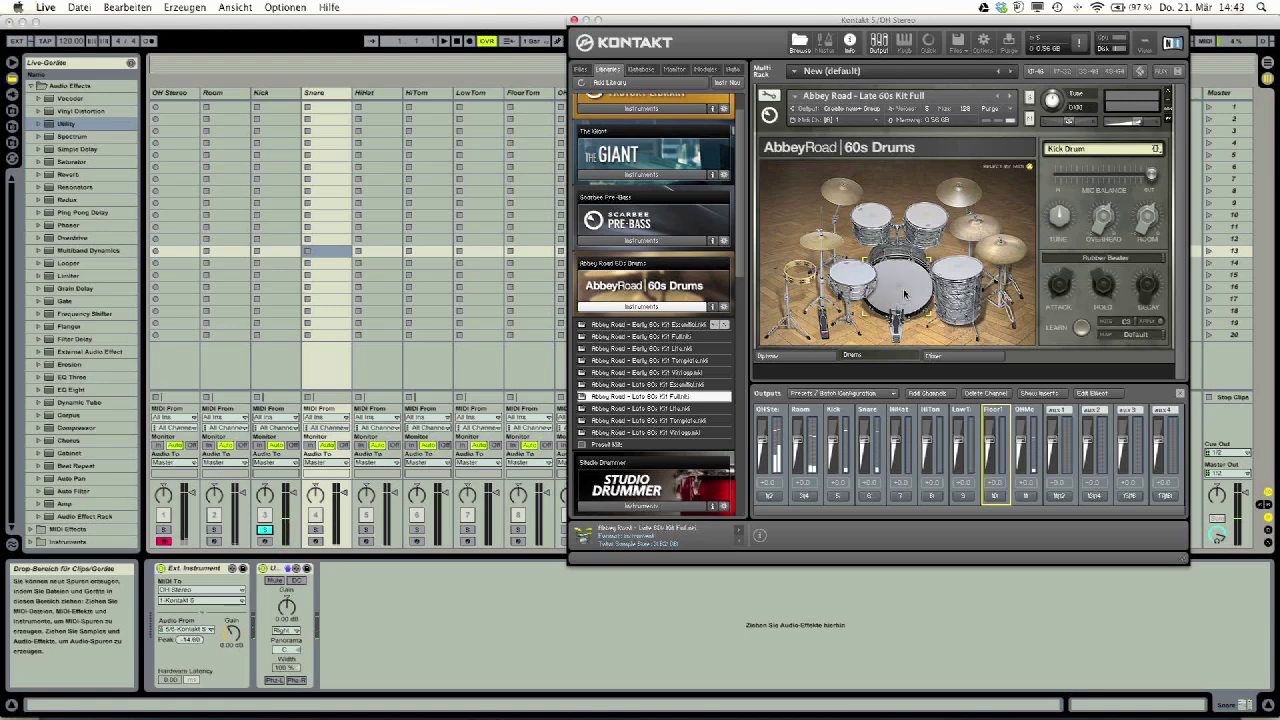
pyautogui.click(905, 293)
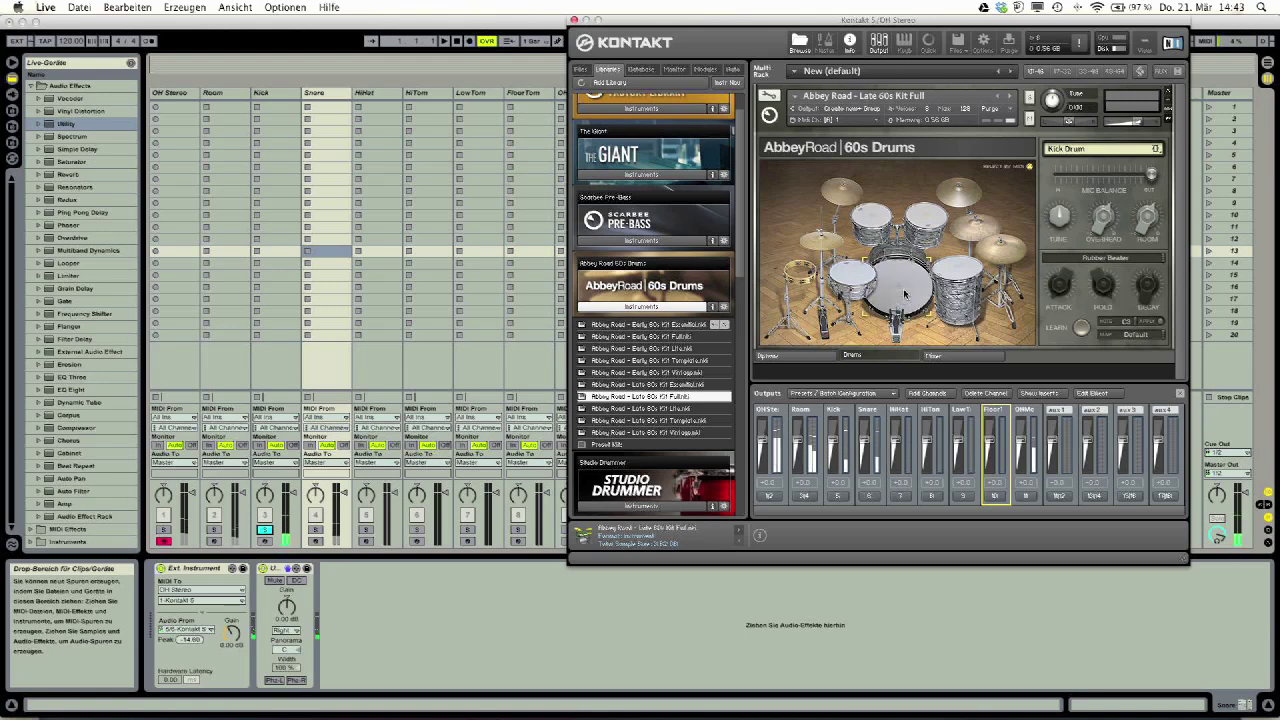
# Step: Check the Snare track in solo by auditioning the kick and snare drums in the Abbey Road kit, and release the solo
pyautogui.click(315, 529)
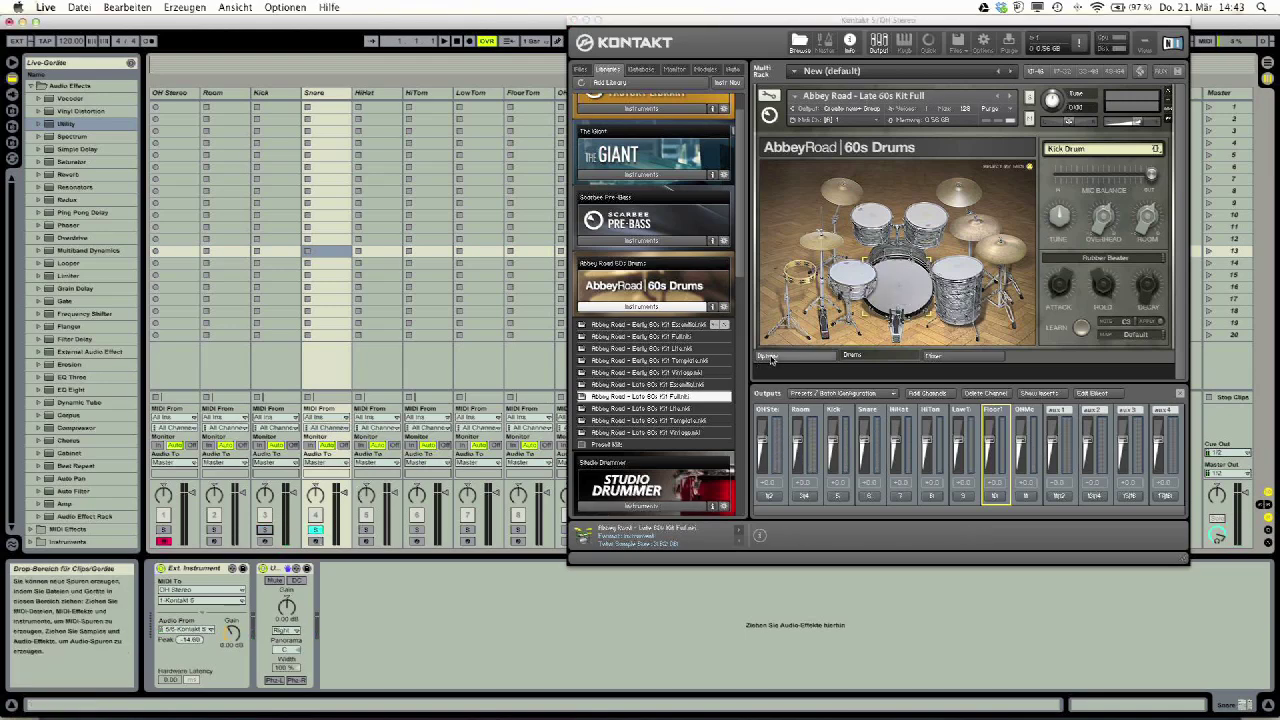
pyautogui.click(894, 281)
pyautogui.click(894, 281)
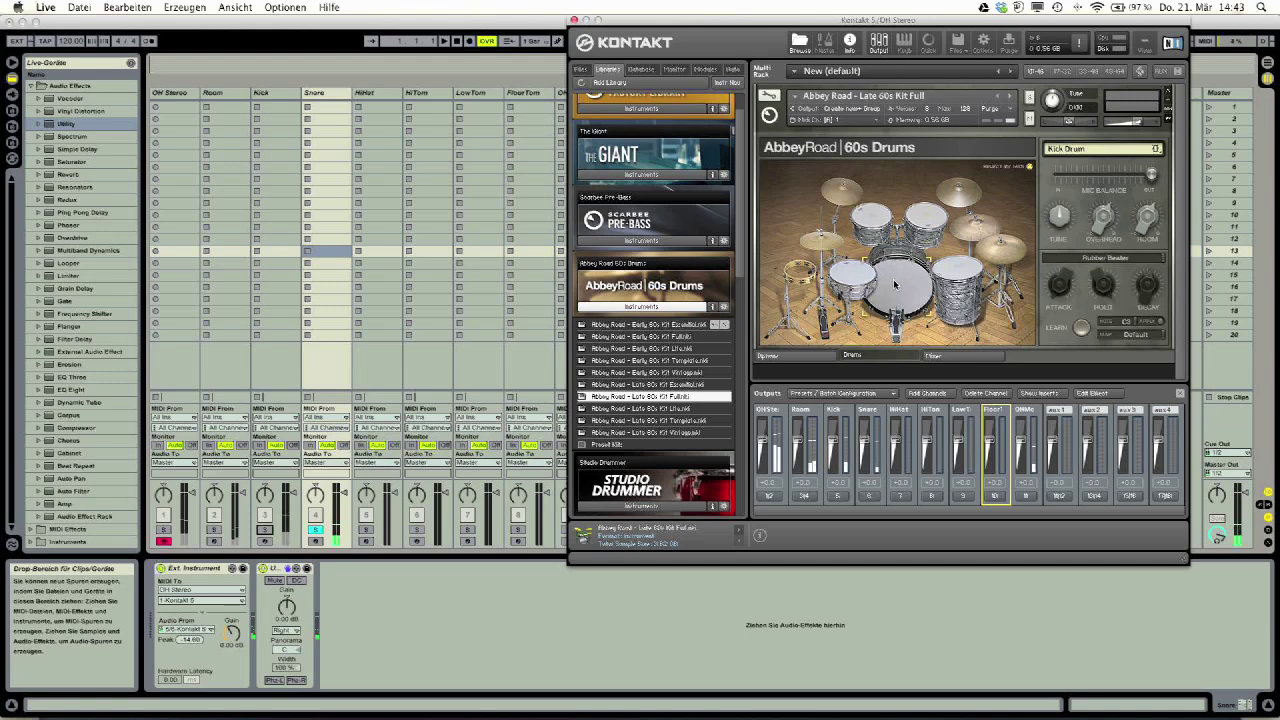
pyautogui.click(894, 284)
pyautogui.click(894, 284)
pyautogui.click(853, 273)
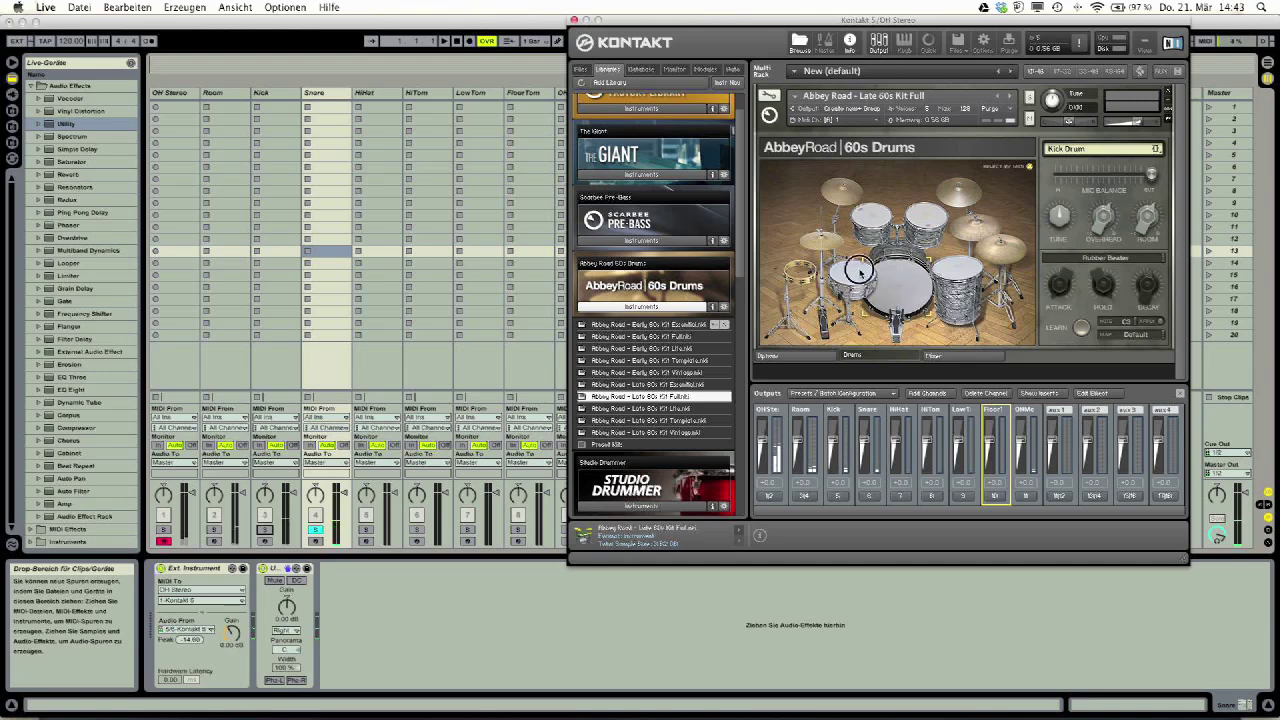
pyautogui.click(853, 274)
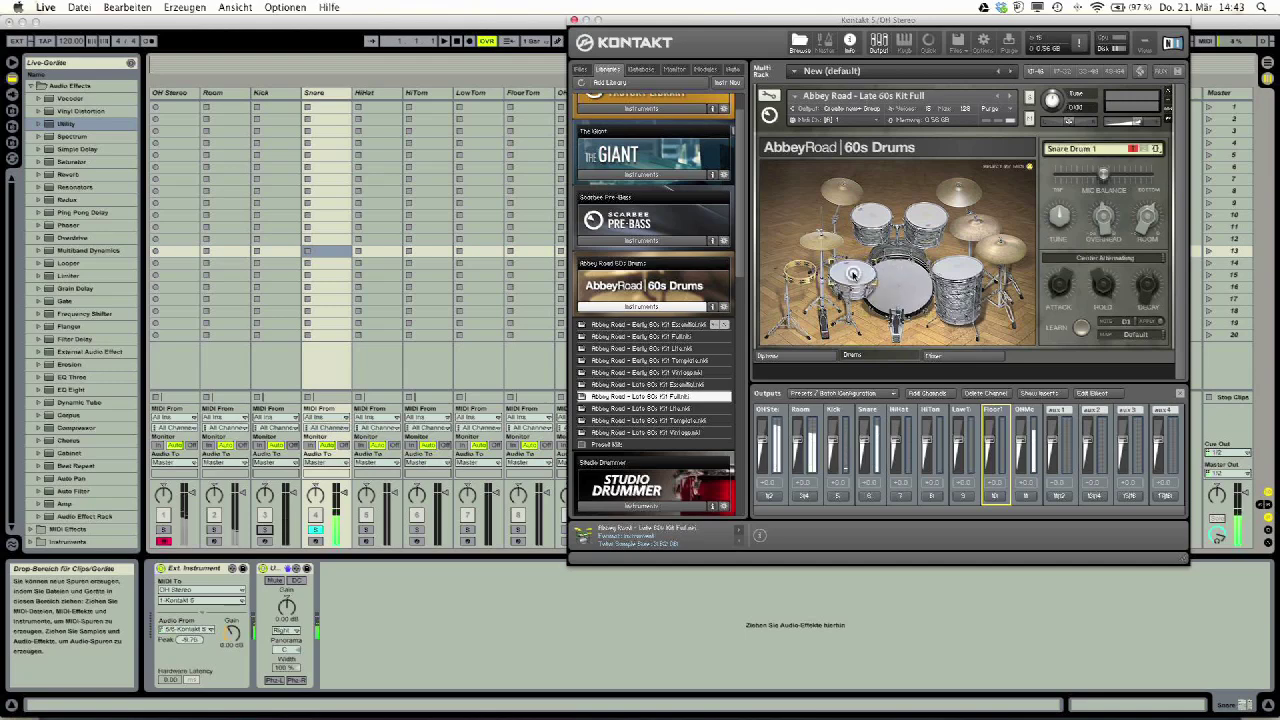
pyautogui.click(902, 282)
pyautogui.click(902, 282)
pyautogui.click(902, 282)
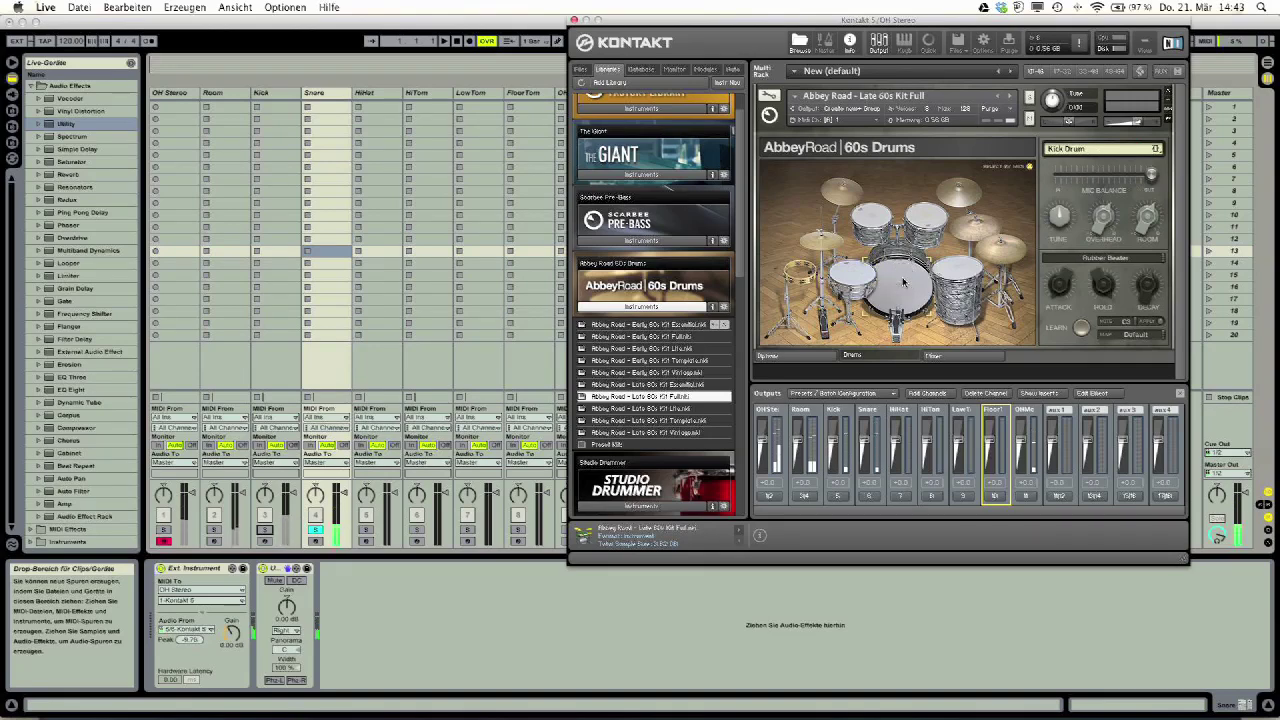
pyautogui.click(902, 282)
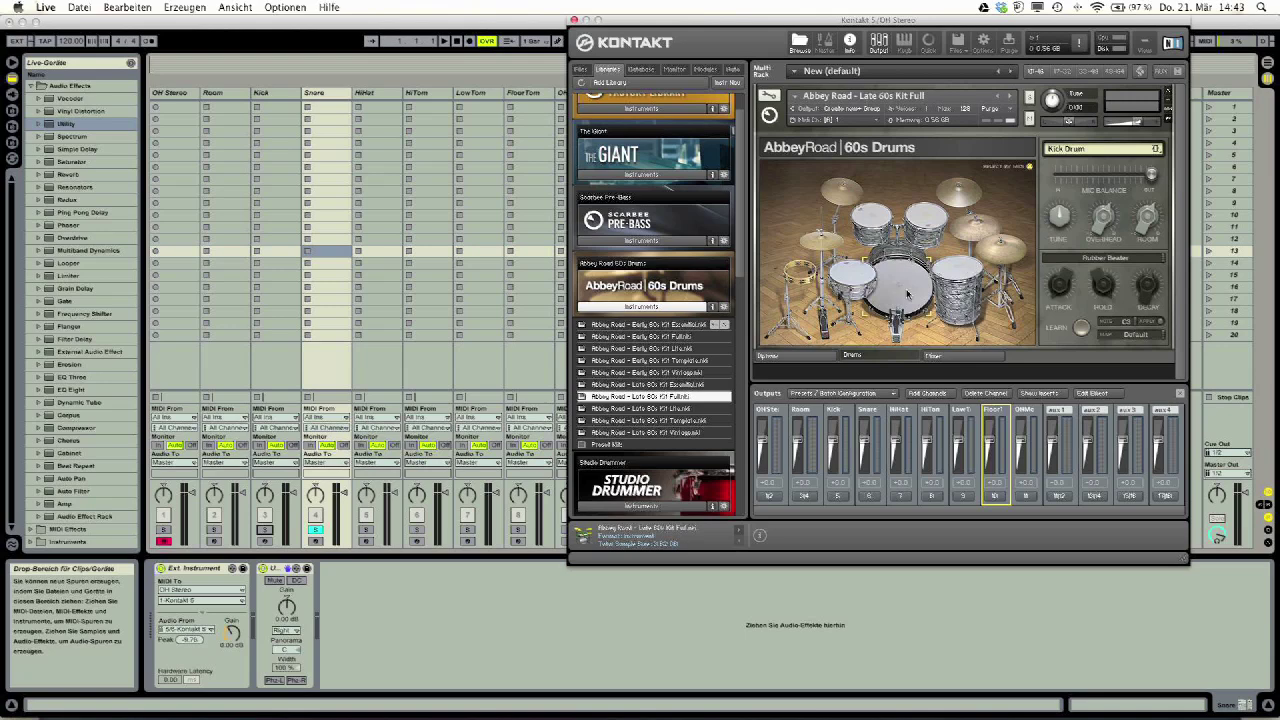
pyautogui.click(852, 275)
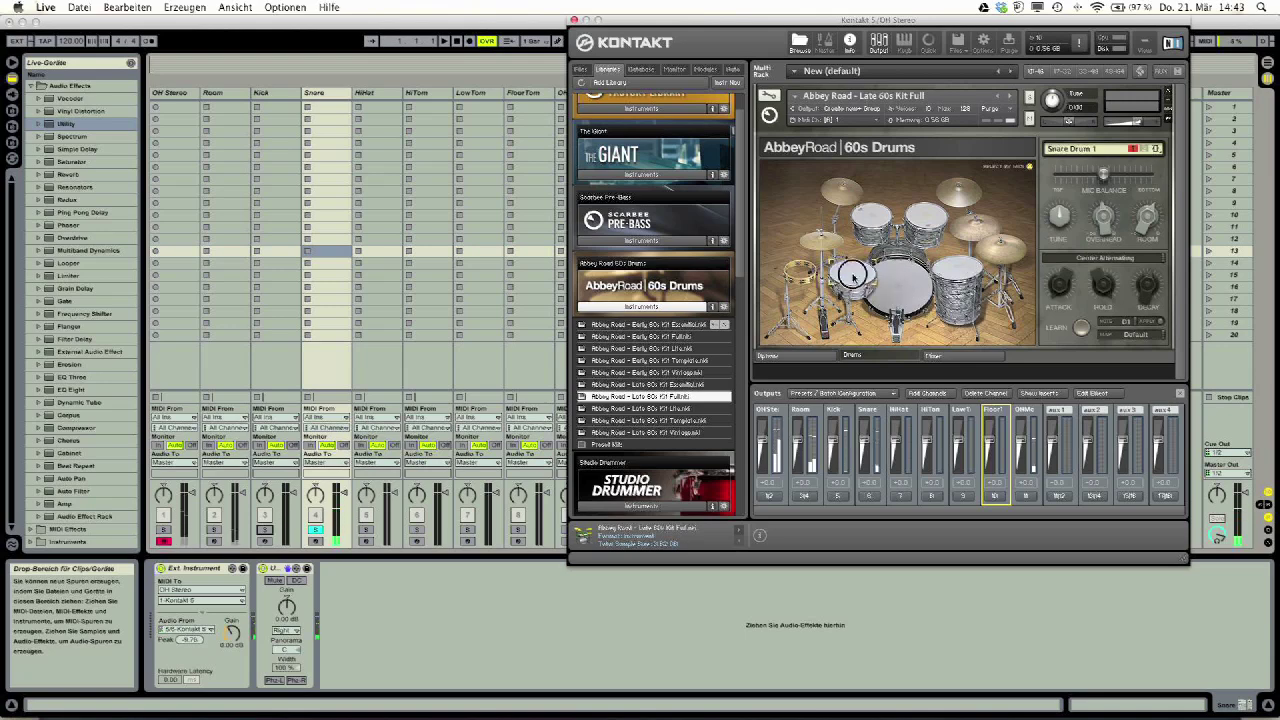
pyautogui.click(852, 275)
pyautogui.click(852, 275)
pyautogui.click(852, 275)
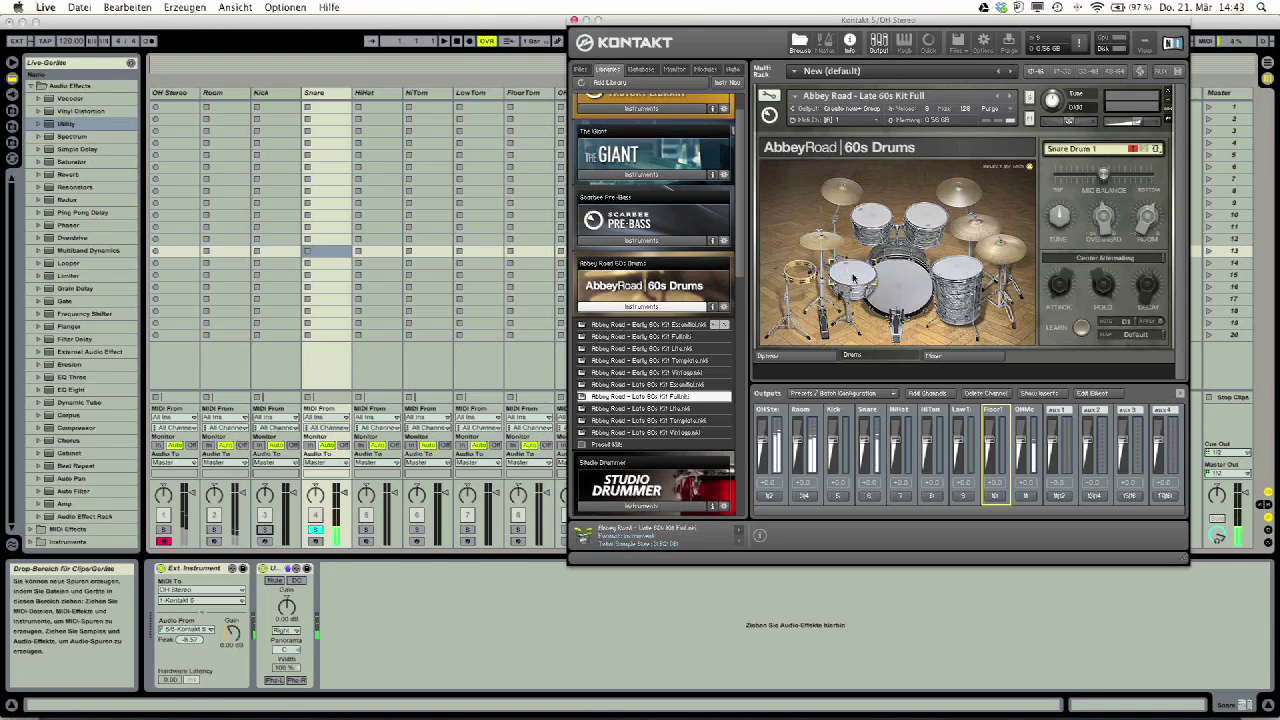
pyautogui.click(315, 533)
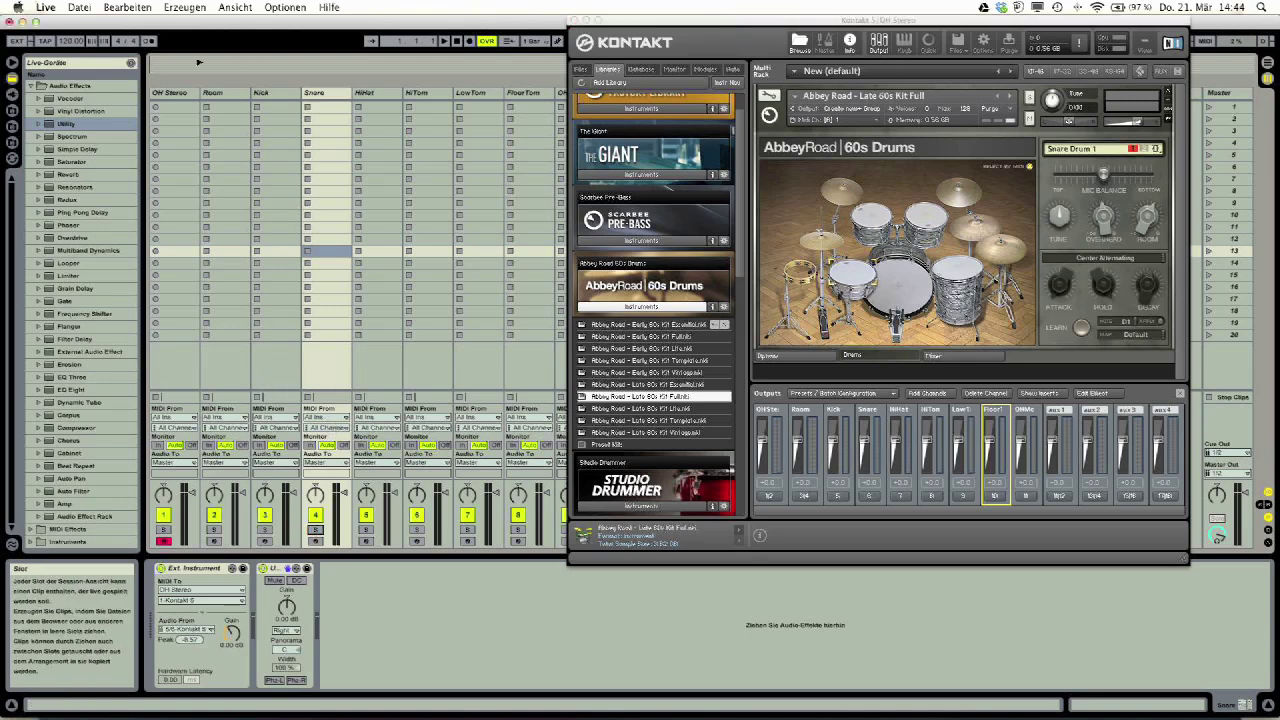
# Step: Add the Utility audio effect to the HiHat, HiTom, LowTom, FloorTom and OHMono tracks, moving the Kontakt window off the covered tracks
pyautogui.click(145, 119)
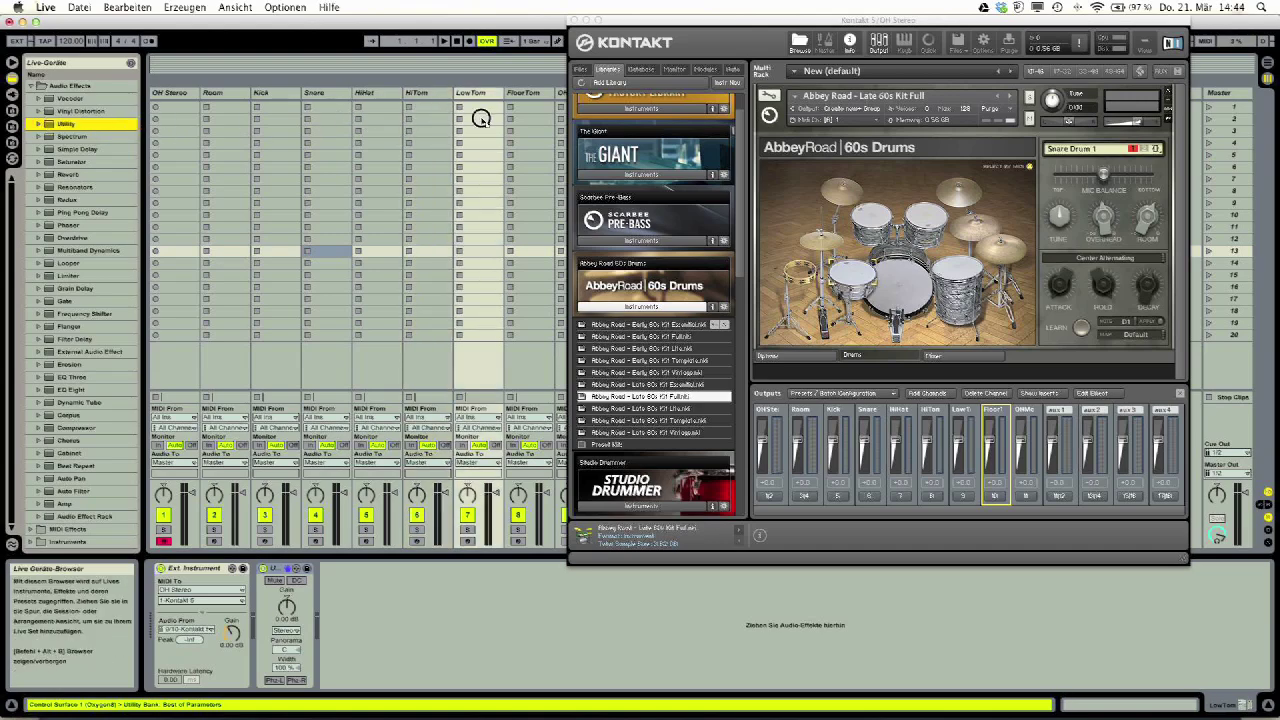
pyautogui.moveTo(616, 20); pyautogui.dragTo(692, 20)
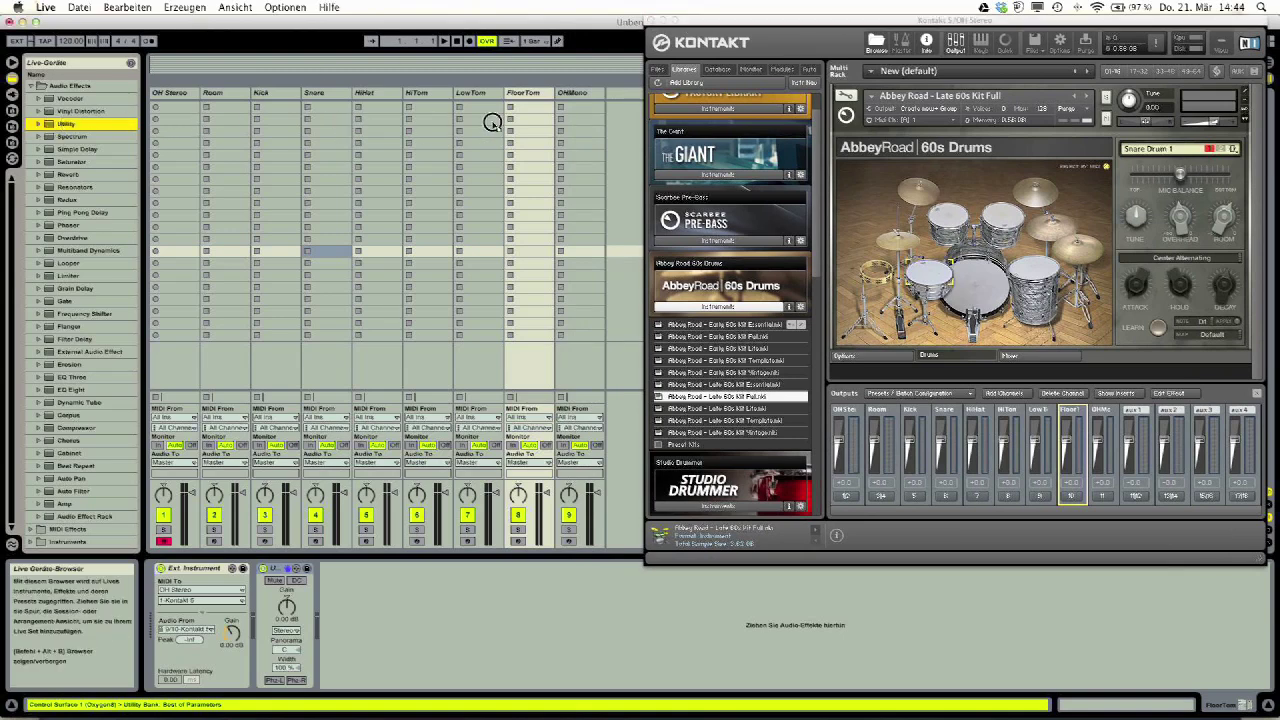
pyautogui.moveTo(577, 127); pyautogui.dragTo(378, 200)
pyautogui.click(286, 631)
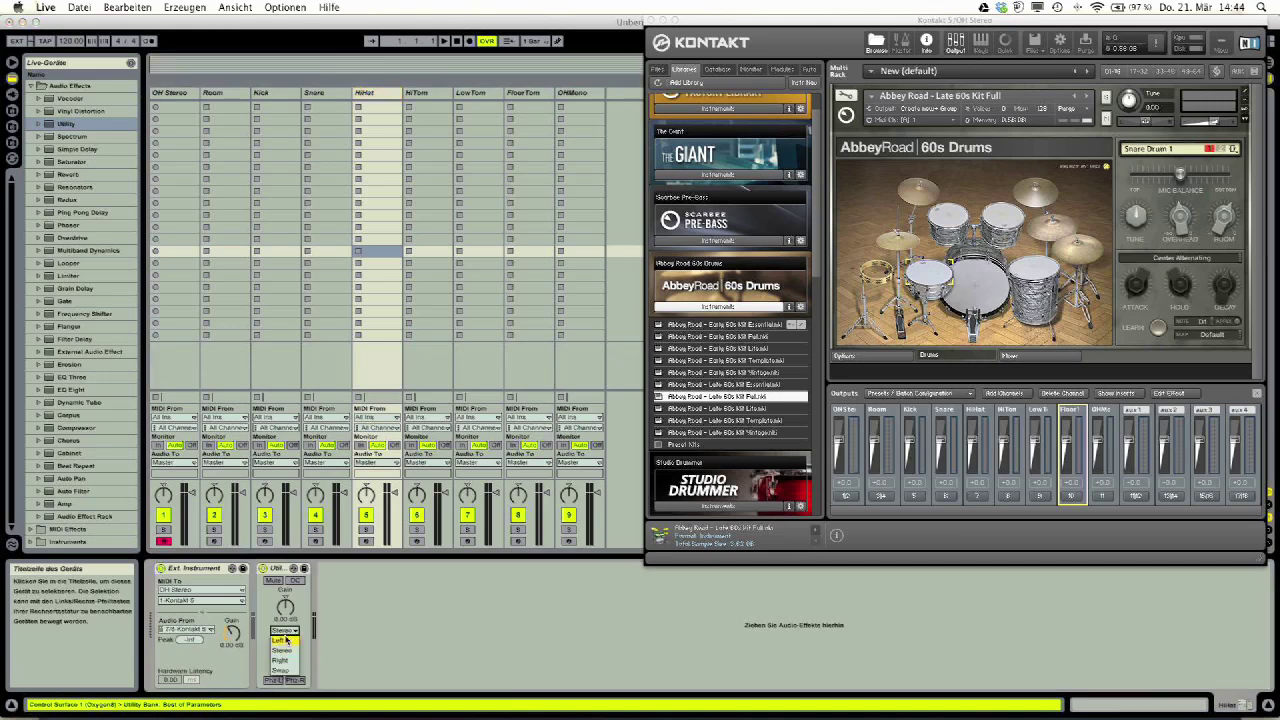
pyautogui.click(287, 642)
pyautogui.click(427, 93)
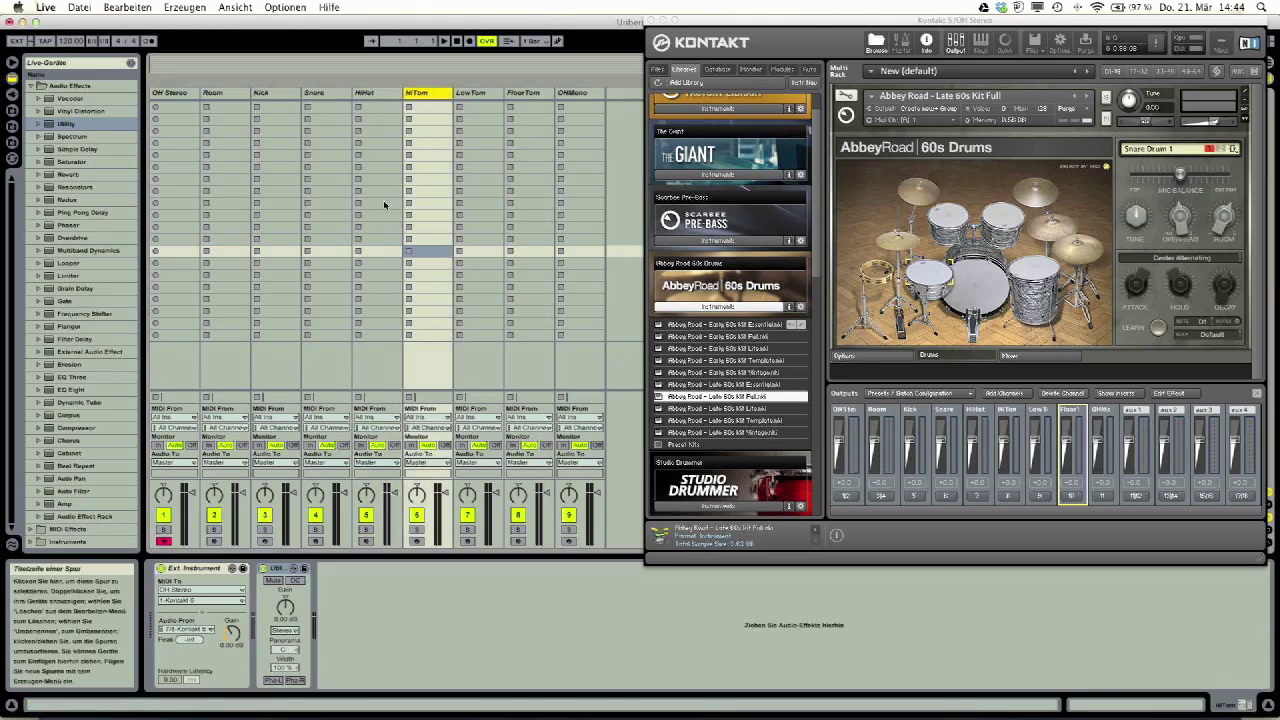
pyautogui.click(296, 631)
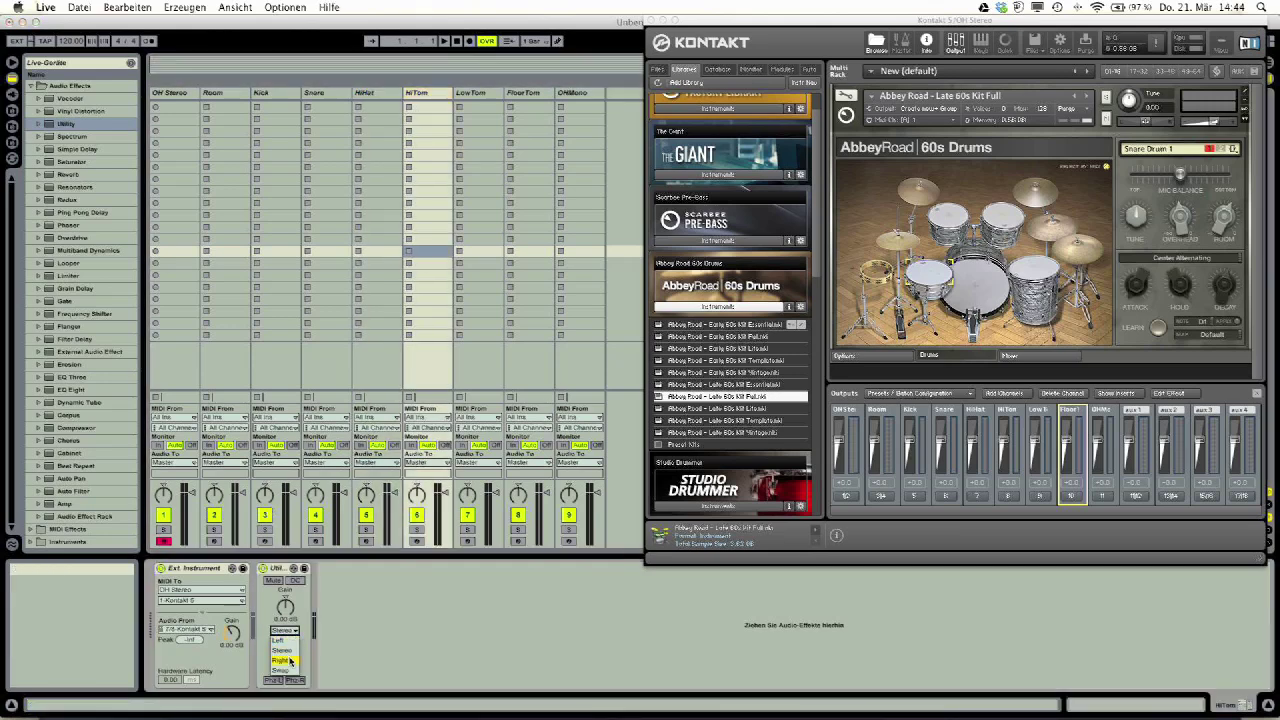
pyautogui.click(290, 663)
pyautogui.click(474, 93)
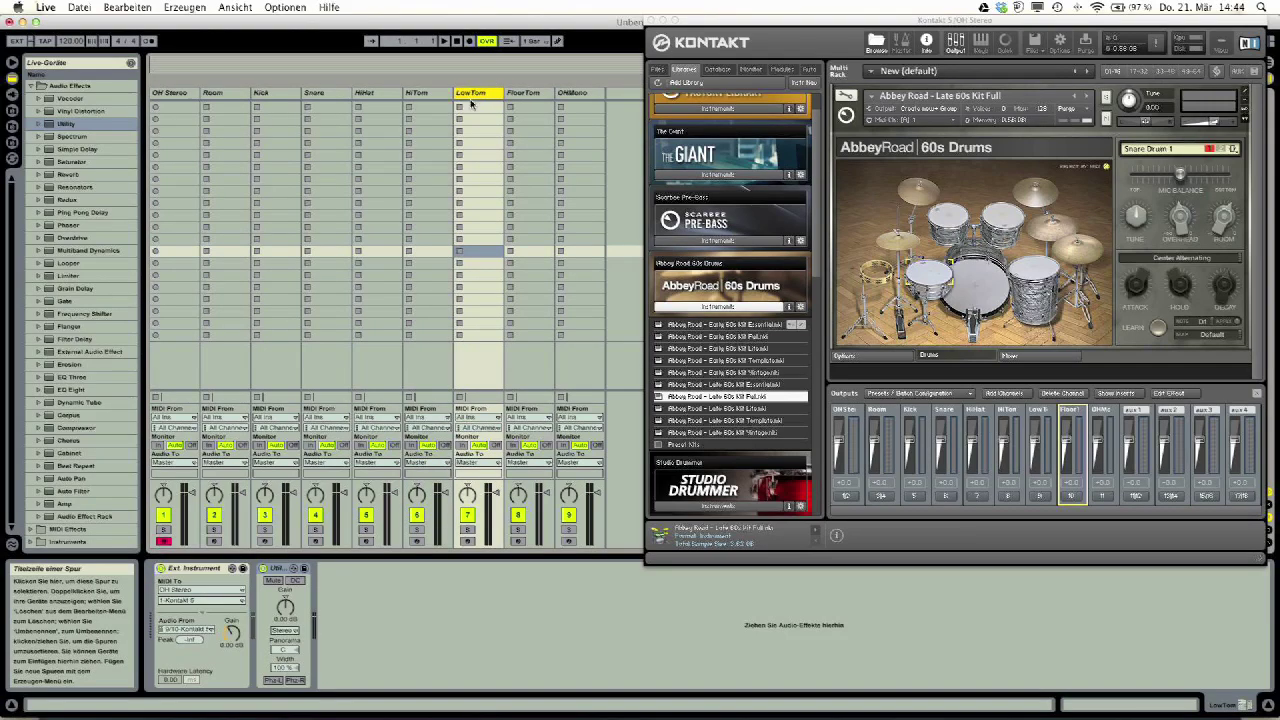
pyautogui.click(290, 631)
pyautogui.click(290, 647)
pyautogui.click(523, 93)
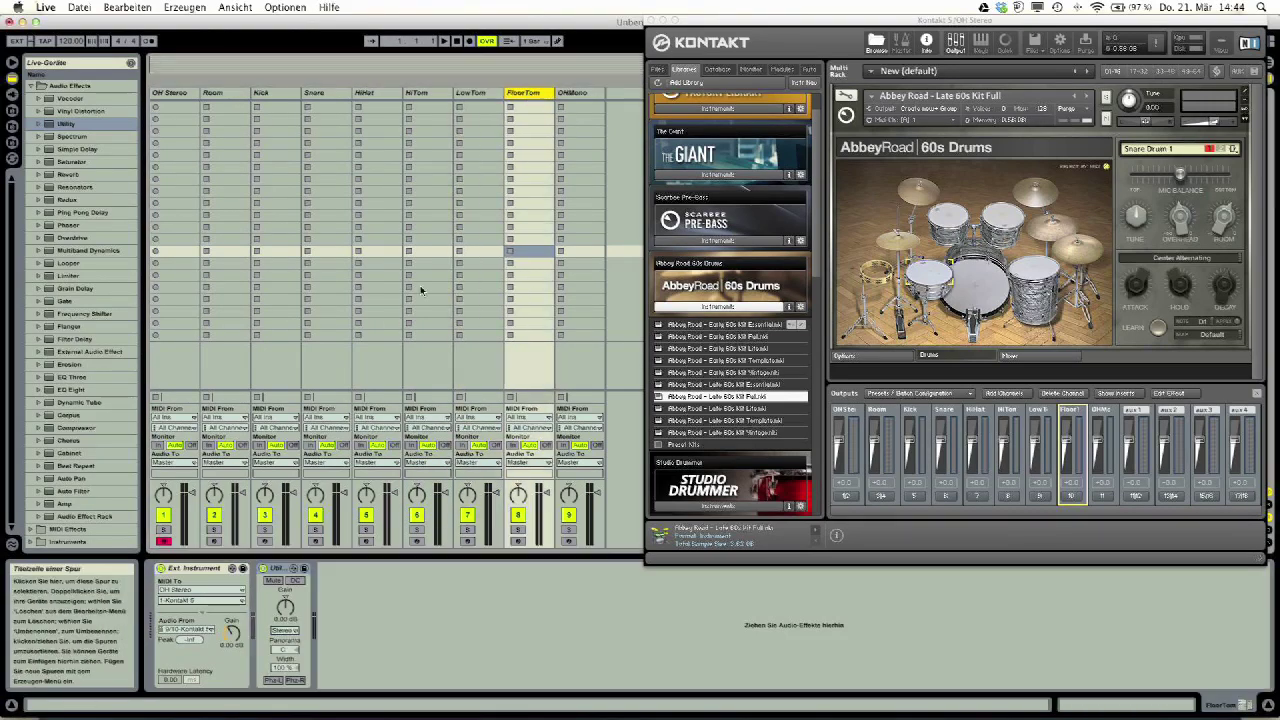
pyautogui.click(289, 631)
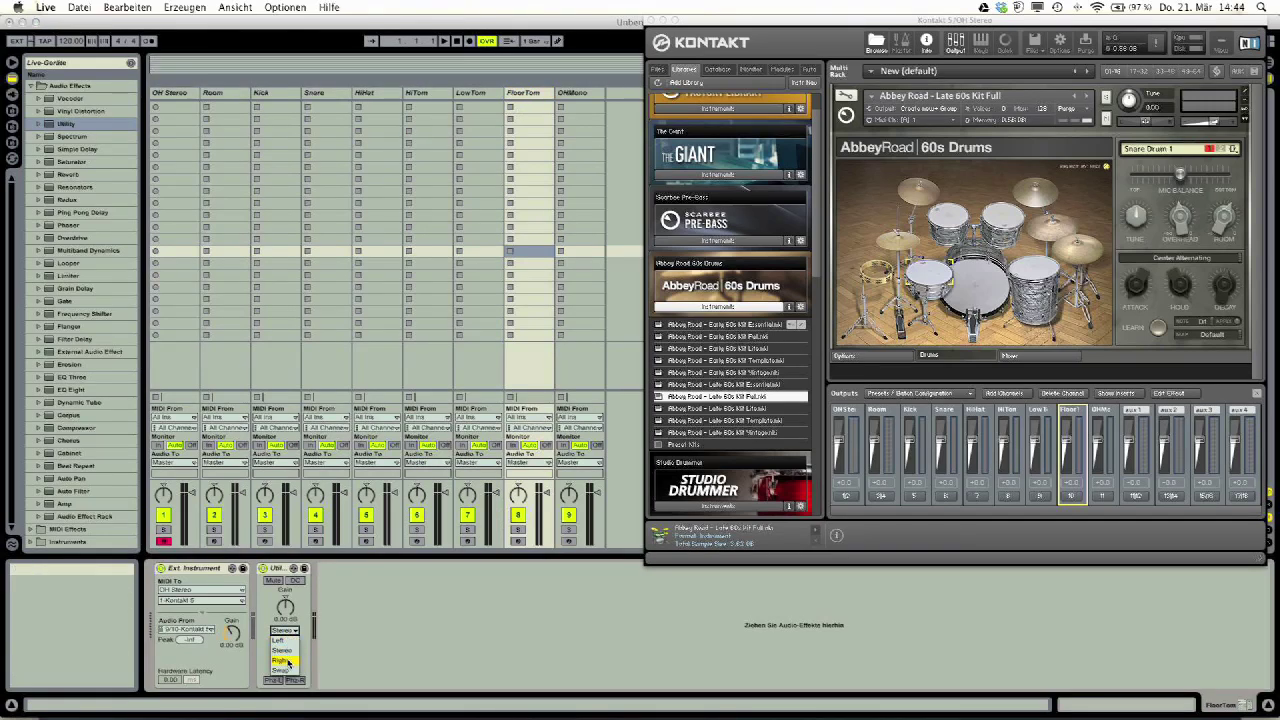
pyautogui.click(289, 659)
pyautogui.click(590, 96)
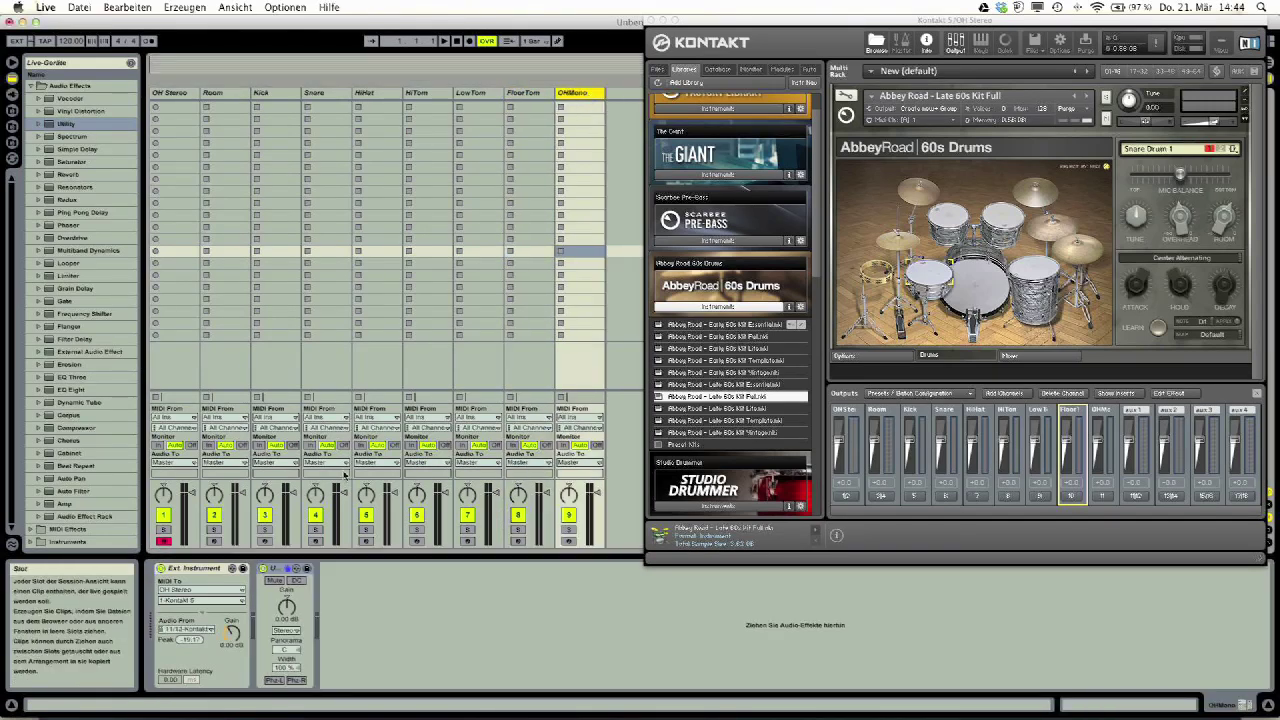
pyautogui.click(292, 631)
pyautogui.click(281, 640)
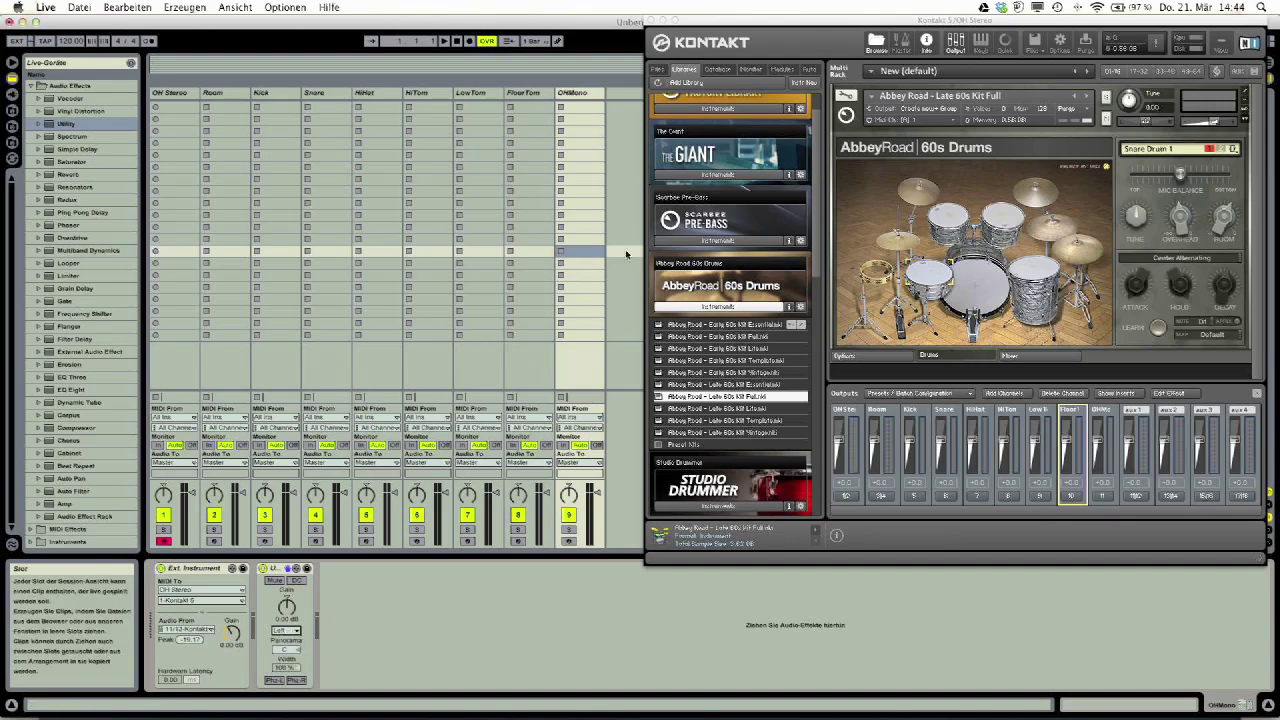
pyautogui.moveTo(805, 20)
pyautogui.mouseDown()
pyautogui.moveTo(658, 22)
pyautogui.moveTo(806, 28)
pyautogui.mouseUp()
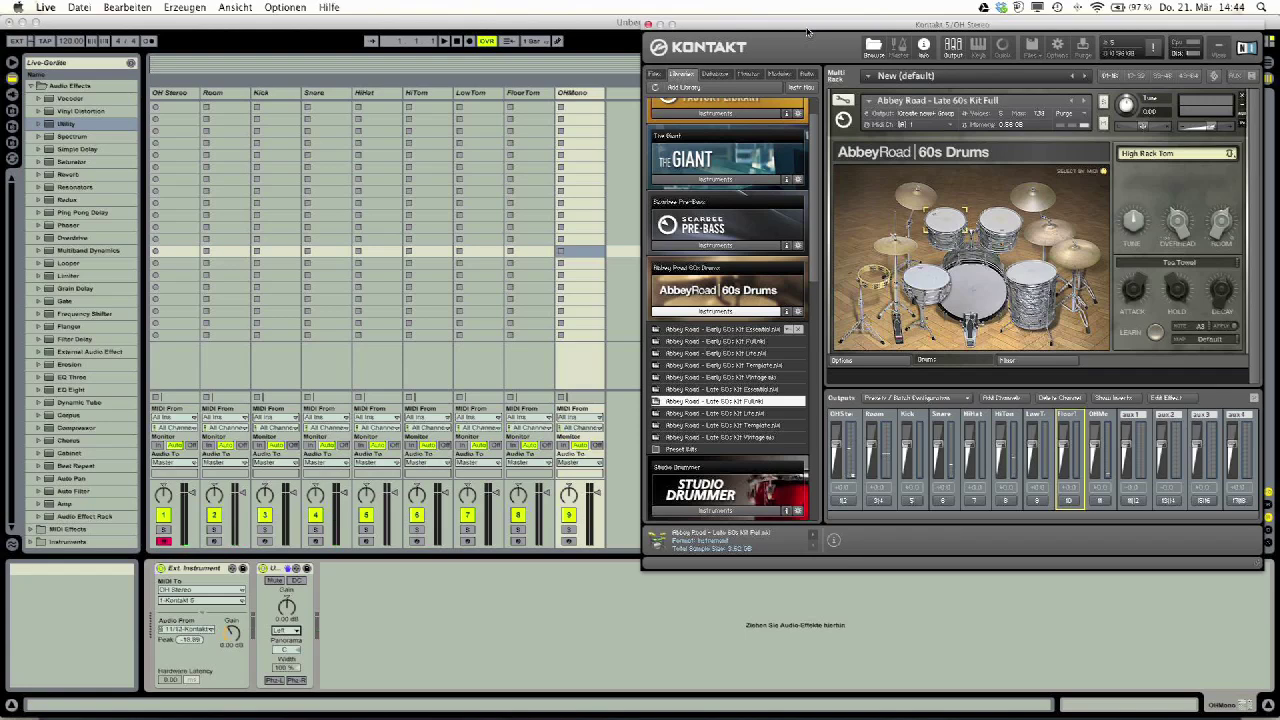
pyautogui.moveTo(808, 33); pyautogui.dragTo(846, 37)
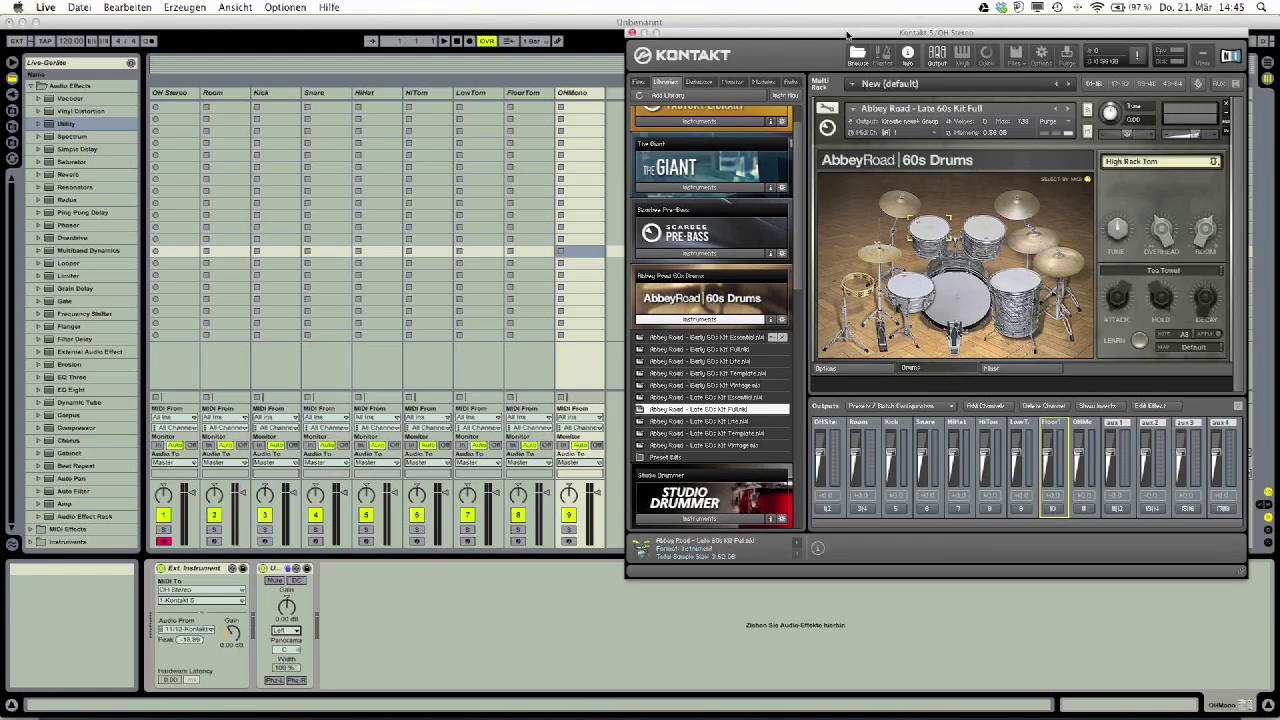